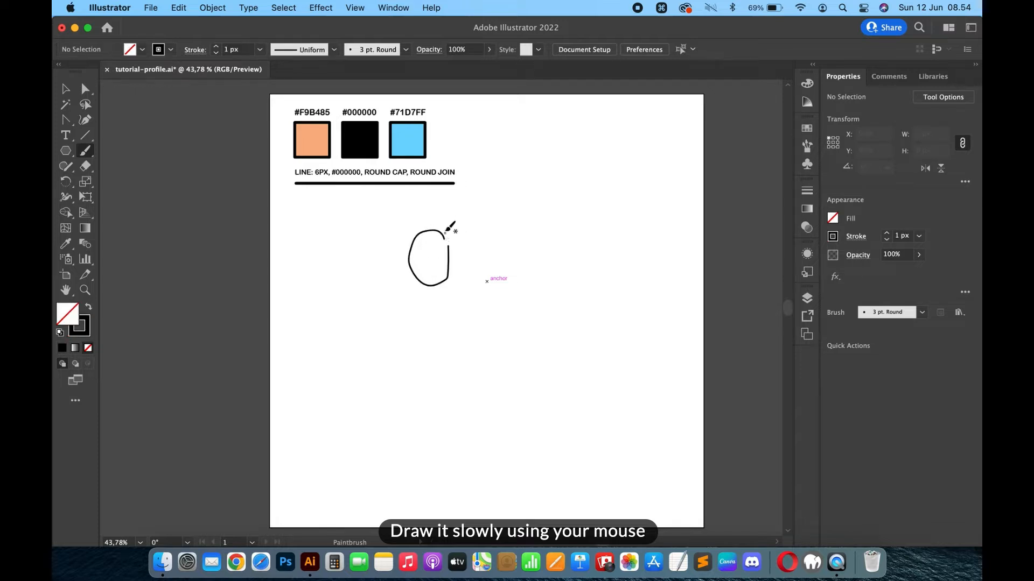
# Step: Bring the two open ends of the head outline closer together and join them into a closed path
pyautogui.scroll(5, 446, 233)
pyautogui.press('a')
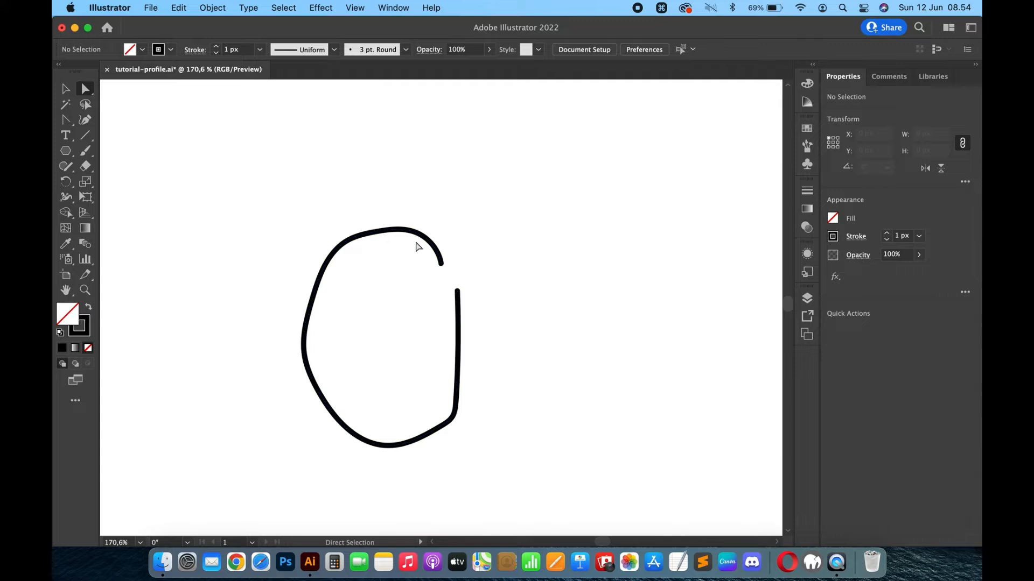
pyautogui.click(442, 265)
pyautogui.moveTo(442, 266); pyautogui.dragTo(454, 279)
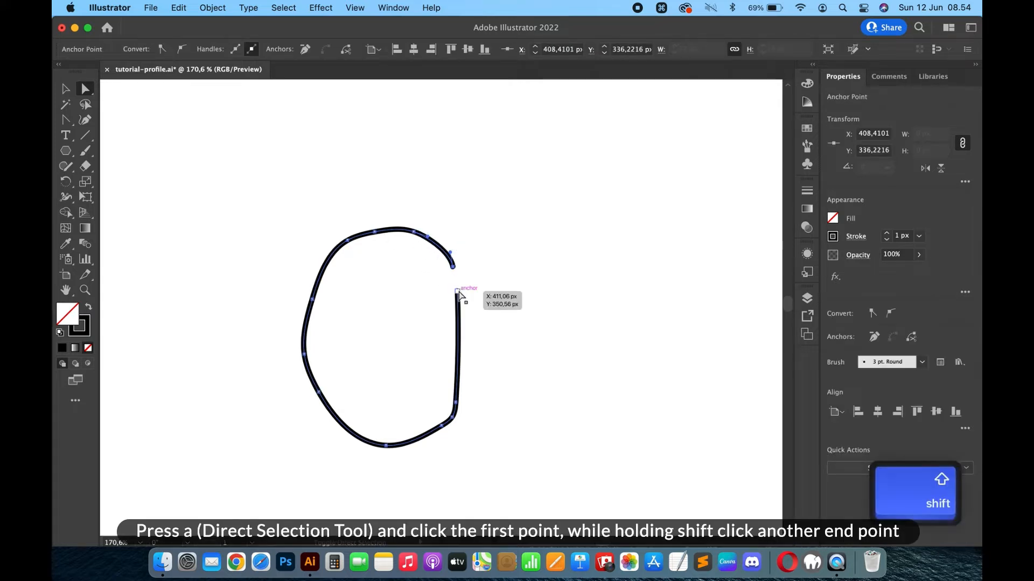
pyautogui.keyDown('shift'); pyautogui.click(457, 291); pyautogui.keyUp('shift')
pyautogui.press('super')
pyautogui.press('super+j')
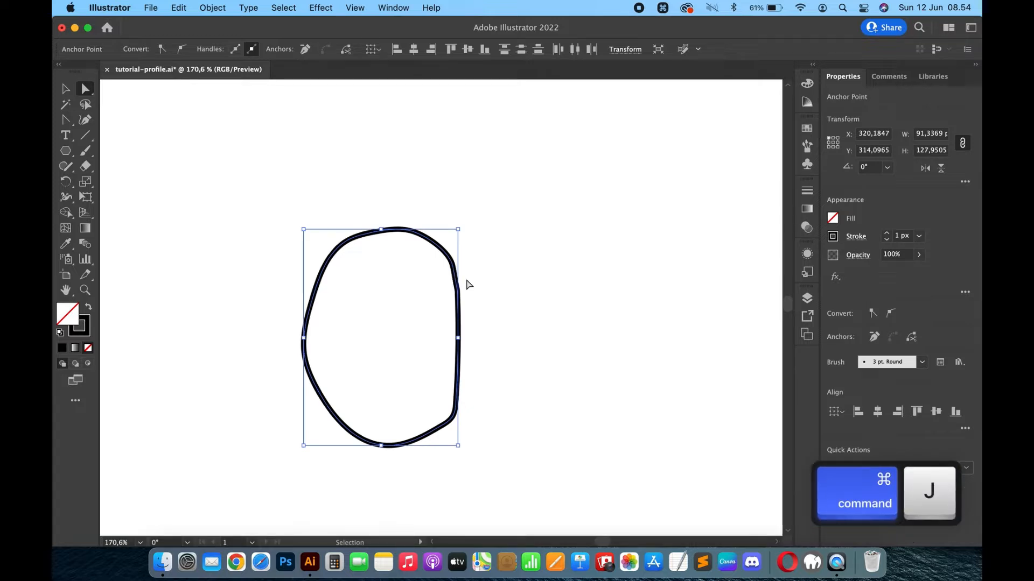
pyautogui.click(520, 271)
# Step: Adjust the anchor points along the bottom and left side of the head outline to even out its curve
pyautogui.click(404, 231)
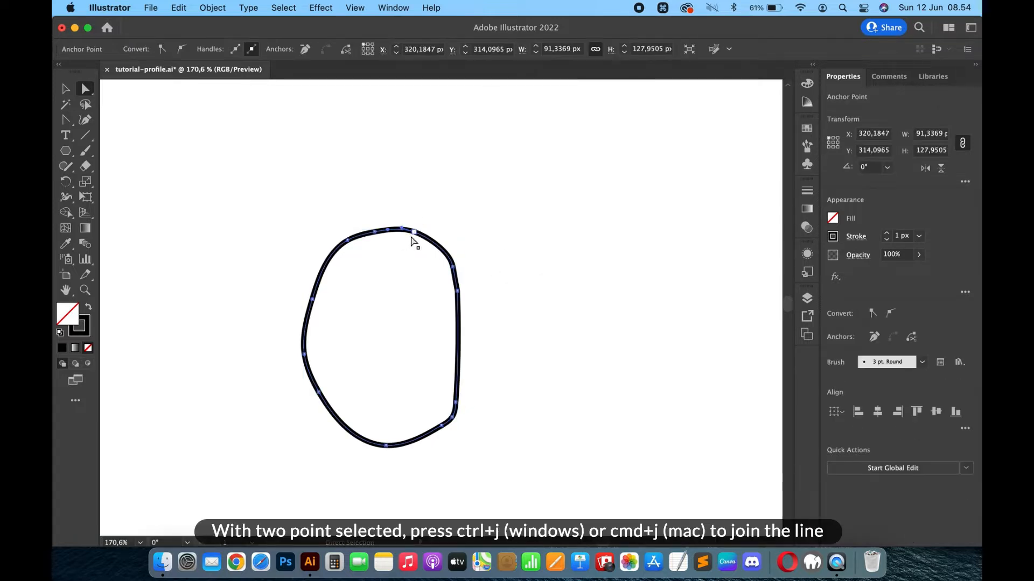
pyautogui.click(414, 233)
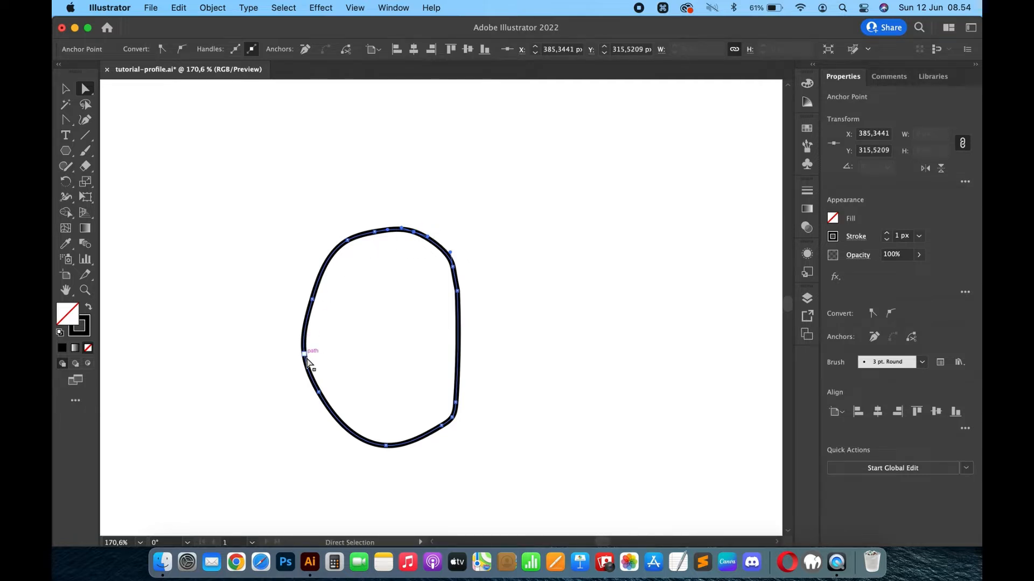
pyautogui.moveTo(384, 446); pyautogui.dragTo(380, 440)
pyautogui.moveTo(309, 360); pyautogui.dragTo(304, 341)
pyautogui.click(312, 299)
pyautogui.moveTo(313, 305); pyautogui.dragTo(313, 297)
# Step: Nudge the head outline's upper-left anchor point and round the corner on its right side to a radius of about 80 px
pyautogui.scroll(4, 329, 253)
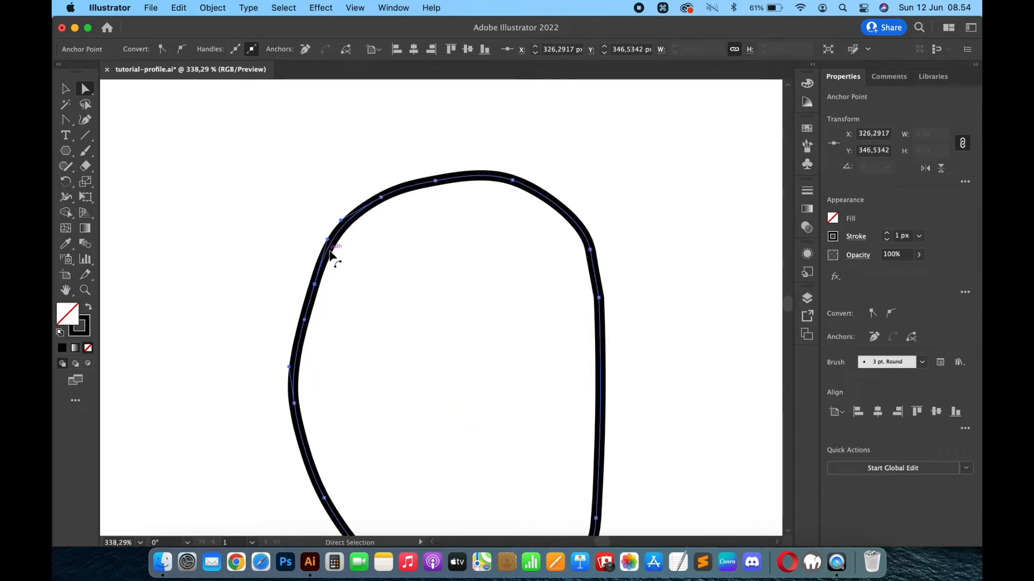
pyautogui.moveTo(327, 244); pyautogui.dragTo(332, 247)
pyautogui.click(600, 297)
pyautogui.moveTo(586, 300); pyautogui.dragTo(340, 383)
pyautogui.scroll(-5, 505, 295)
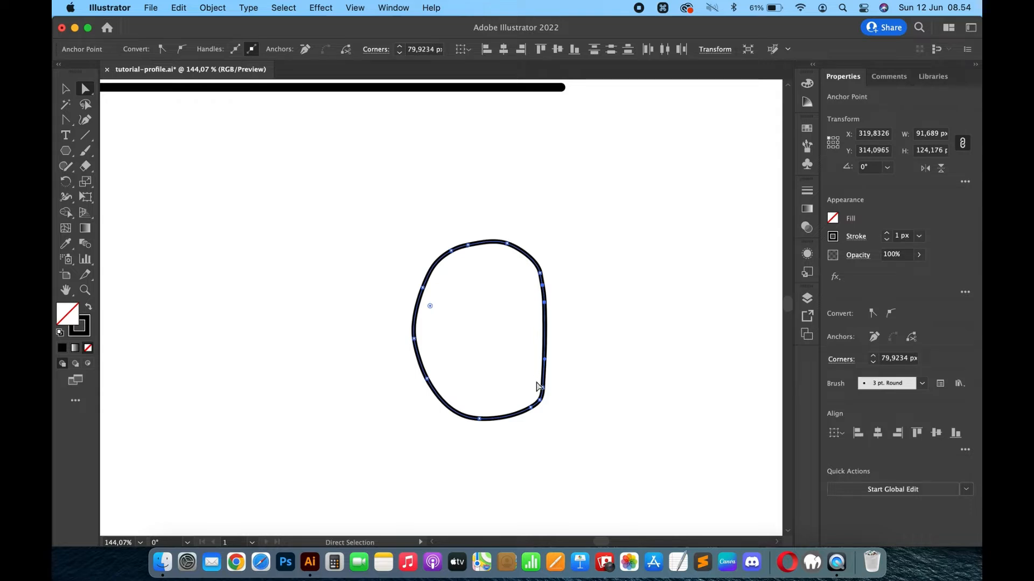
# Step: Reshape the head outline's lower-right corner by adjusting its anchor point
pyautogui.click(532, 414)
pyautogui.moveTo(527, 415); pyautogui.dragTo(543, 401)
pyautogui.scroll(4, 525, 415)
pyautogui.scroll(4, 527, 418)
pyautogui.scroll(-8, 542, 401)
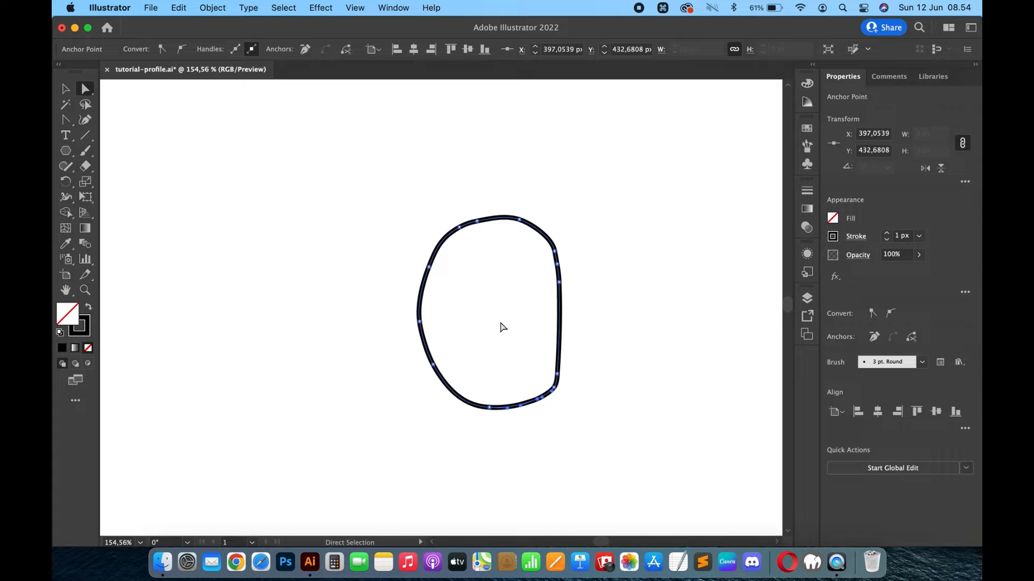
# Step: Smooth the top and right side of the head outline with the Smooth tool
pyautogui.click(65, 88)
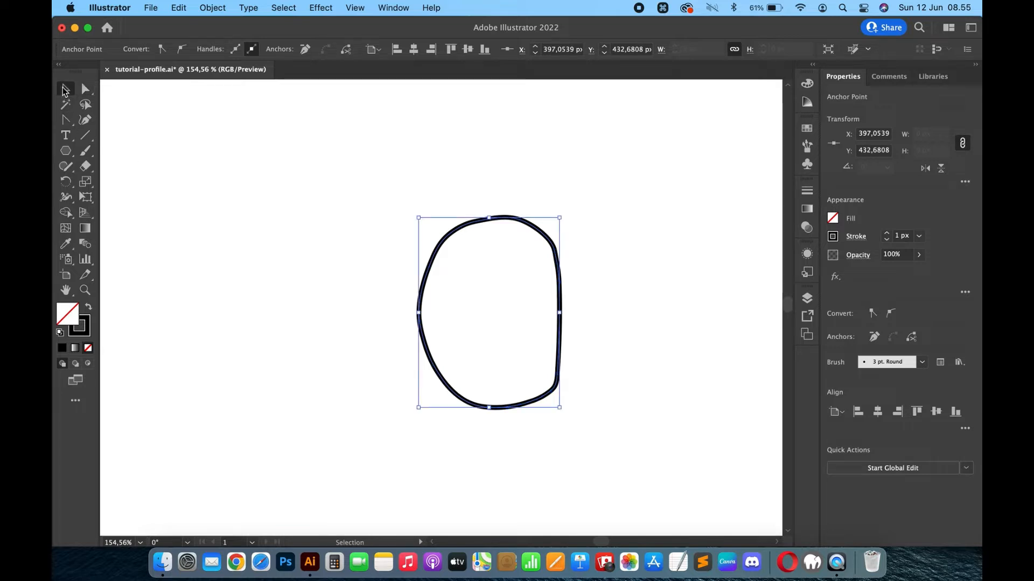
pyautogui.click(67, 169)
pyautogui.moveTo(68, 171); pyautogui.dragTo(129, 196)
pyautogui.click(65, 89)
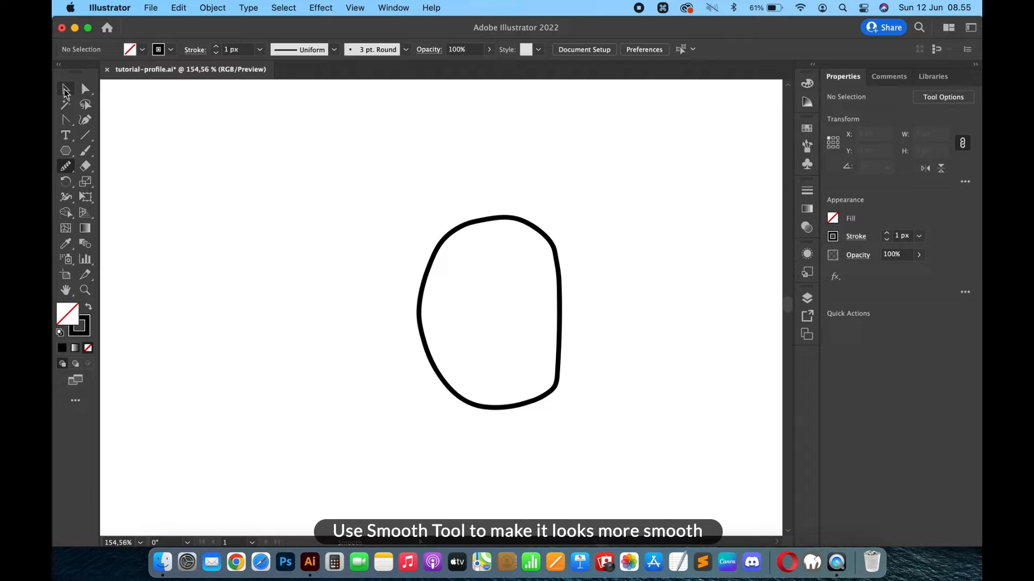
pyautogui.click(510, 218)
pyautogui.click(65, 167)
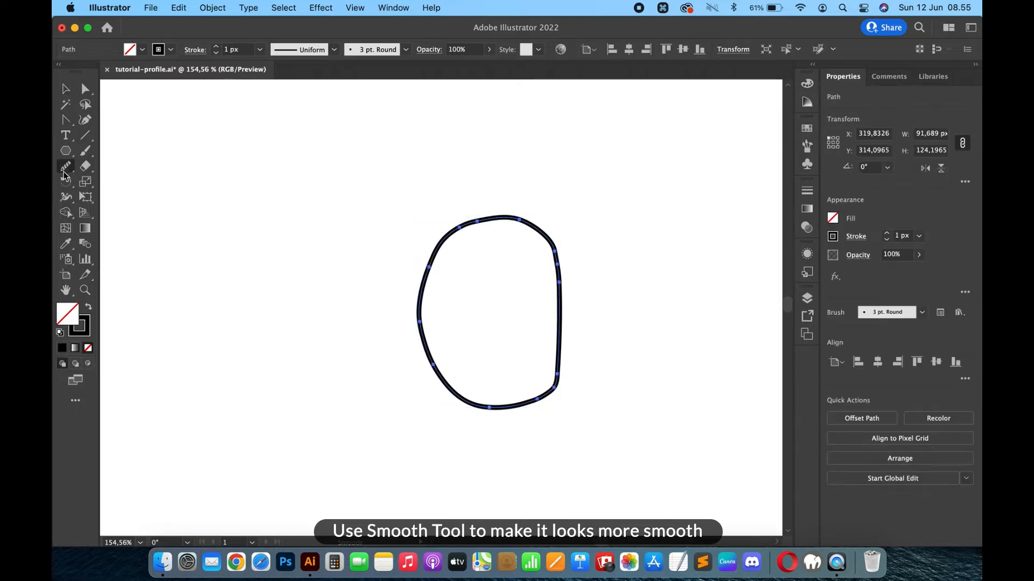
pyautogui.moveTo(518, 212); pyautogui.dragTo(441, 252)
pyautogui.moveTo(554, 238)
pyautogui.mouseDown()
pyautogui.moveTo(561, 269)
pyautogui.moveTo(549, 309)
pyautogui.moveTo(557, 302)
pyautogui.moveTo(568, 349)
pyautogui.moveTo(542, 397)
pyautogui.mouseUp()
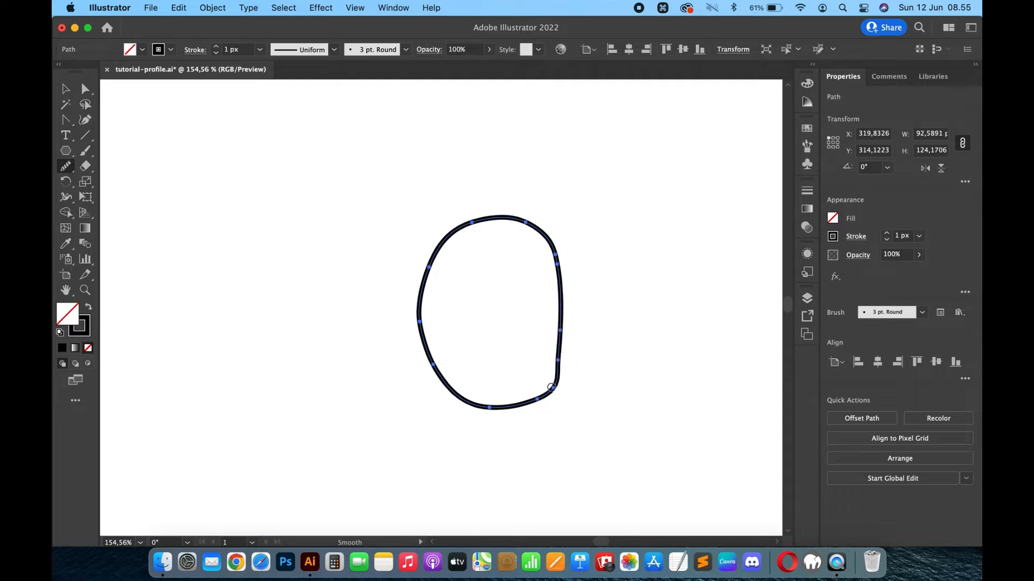
# Step: Smooth the head outline's lower corners, then refine its upper-right curve and right edge
pyautogui.moveTo(559, 355)
pyautogui.mouseDown()
pyautogui.moveTo(524, 417)
pyautogui.moveTo(535, 403)
pyautogui.mouseUp()
pyautogui.moveTo(455, 385)
pyautogui.mouseDown()
pyautogui.moveTo(422, 300)
pyautogui.moveTo(426, 331)
pyautogui.mouseUp()
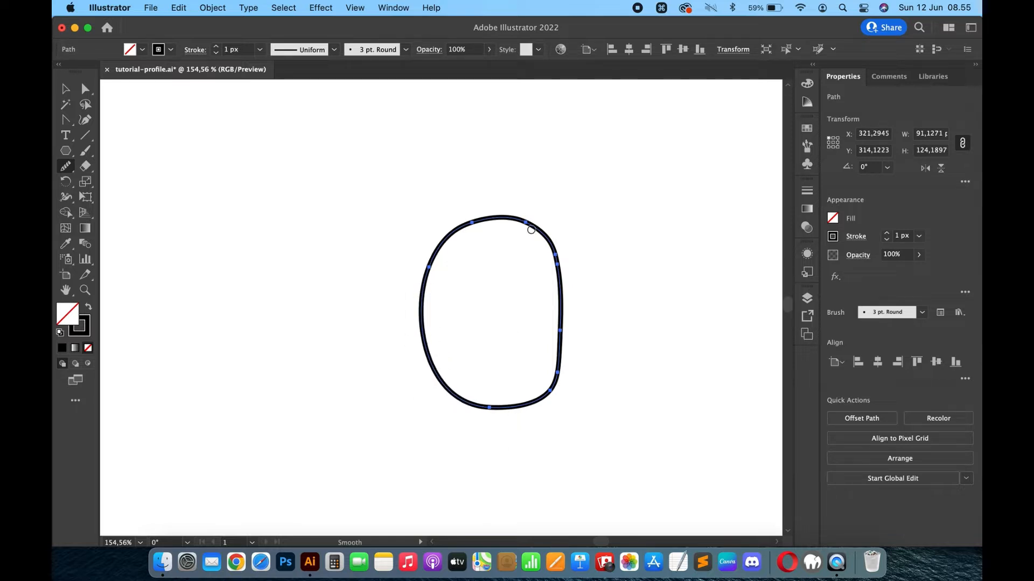
pyautogui.moveTo(561, 265); pyautogui.dragTo(518, 220)
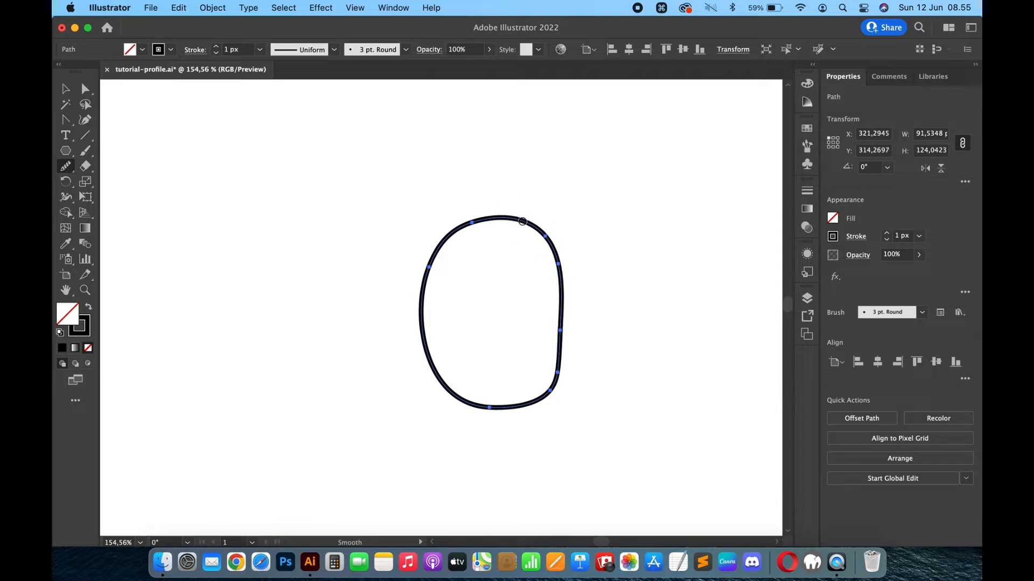
pyautogui.moveTo(565, 300); pyautogui.dragTo(549, 385)
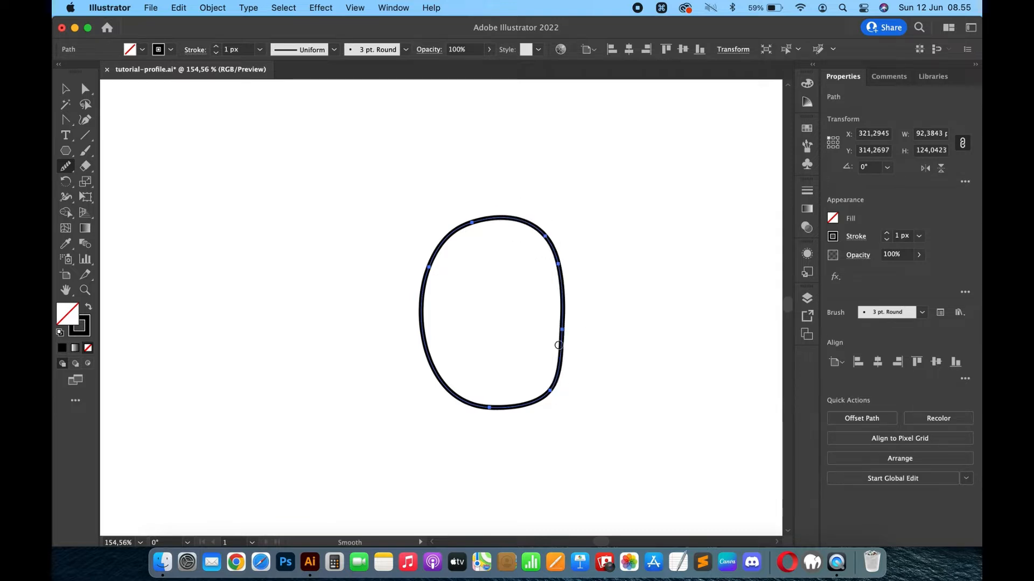
pyautogui.moveTo(567, 323); pyautogui.dragTo(516, 410)
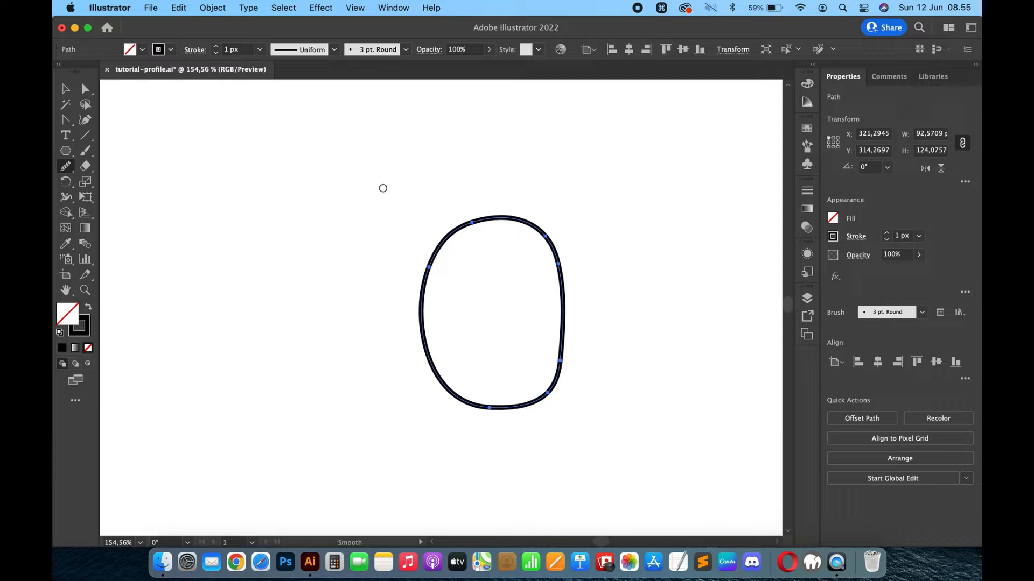
# Step: Move the smoothed head outline to the left side of the artboard, below the line sample
pyautogui.click(65, 89)
pyautogui.scroll(-2, 305, 185)
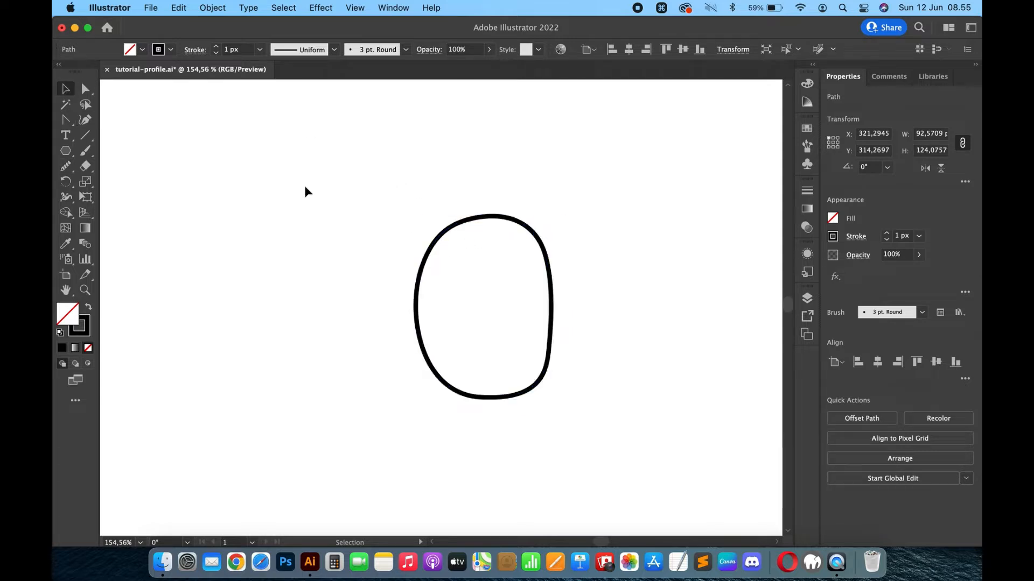
pyautogui.click(578, 264)
pyautogui.moveTo(473, 231); pyautogui.dragTo(323, 228)
# Step: Duplicate the head outline and place the copy to the right of the original
pyautogui.press('super')
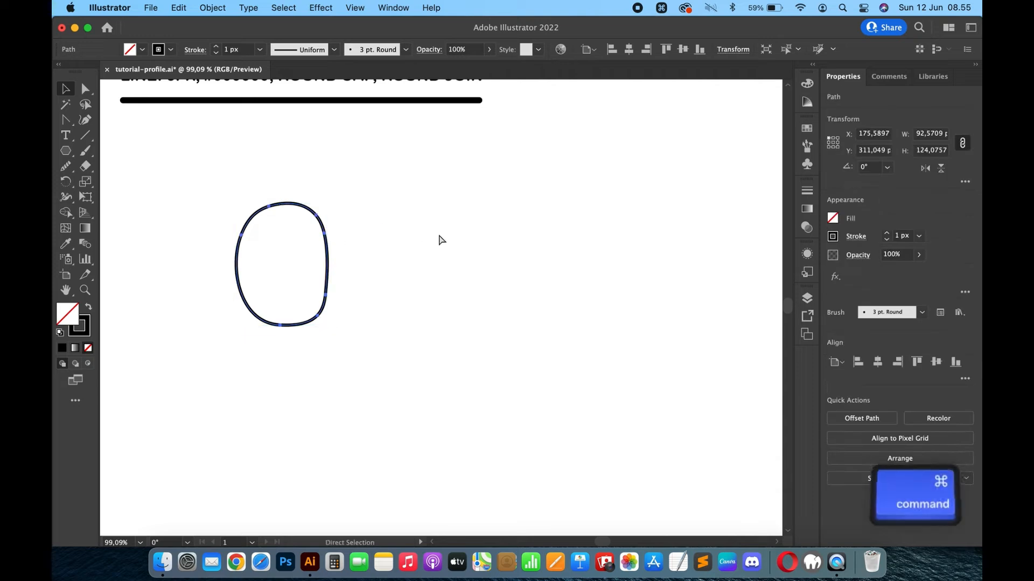
pyautogui.scroll(-3, 438, 238)
pyautogui.scroll(3, 439, 238)
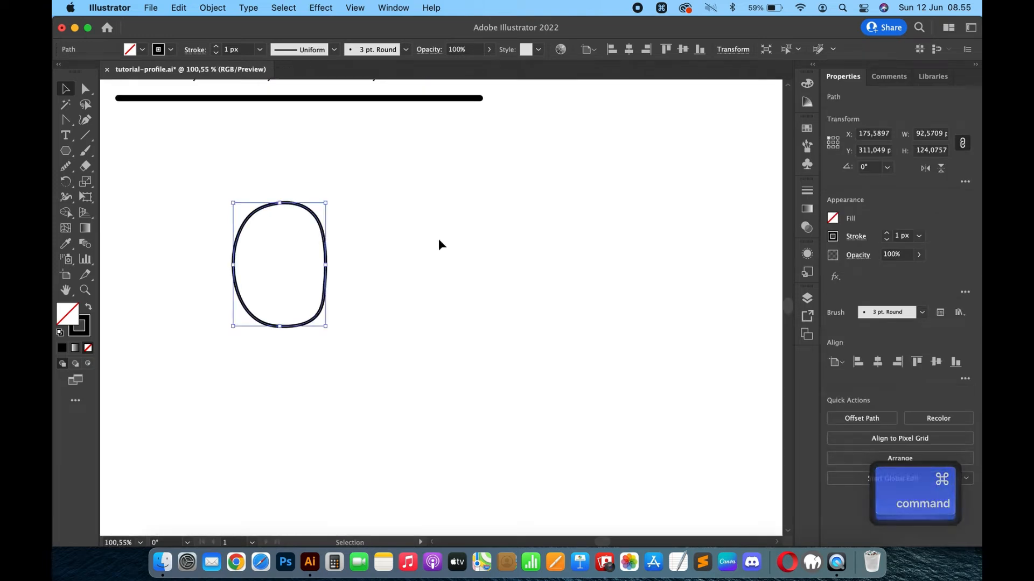
pyautogui.press('super+c')
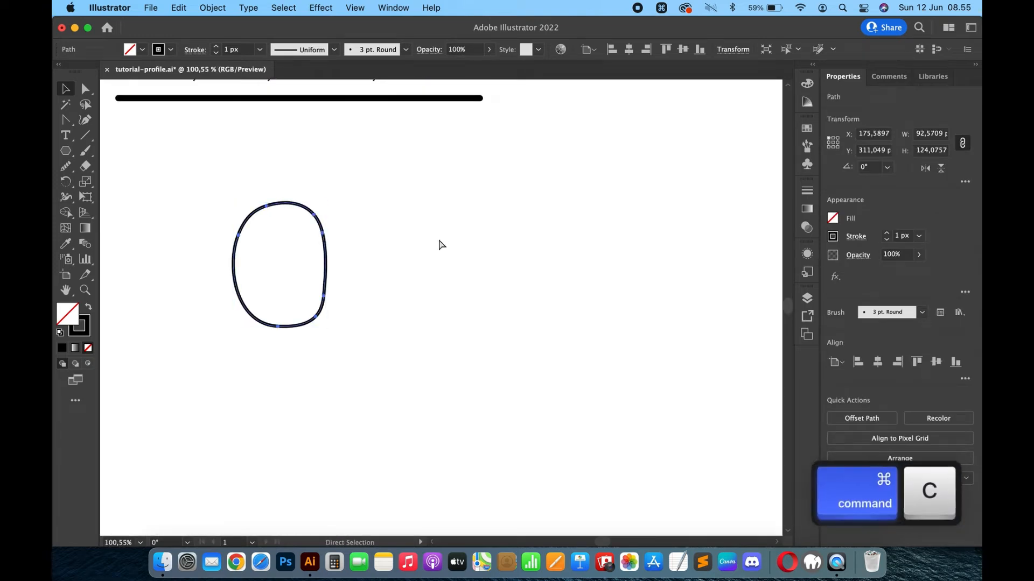
pyautogui.press('super+v')
pyautogui.moveTo(464, 249); pyautogui.dragTo(463, 207)
pyautogui.click(570, 244)
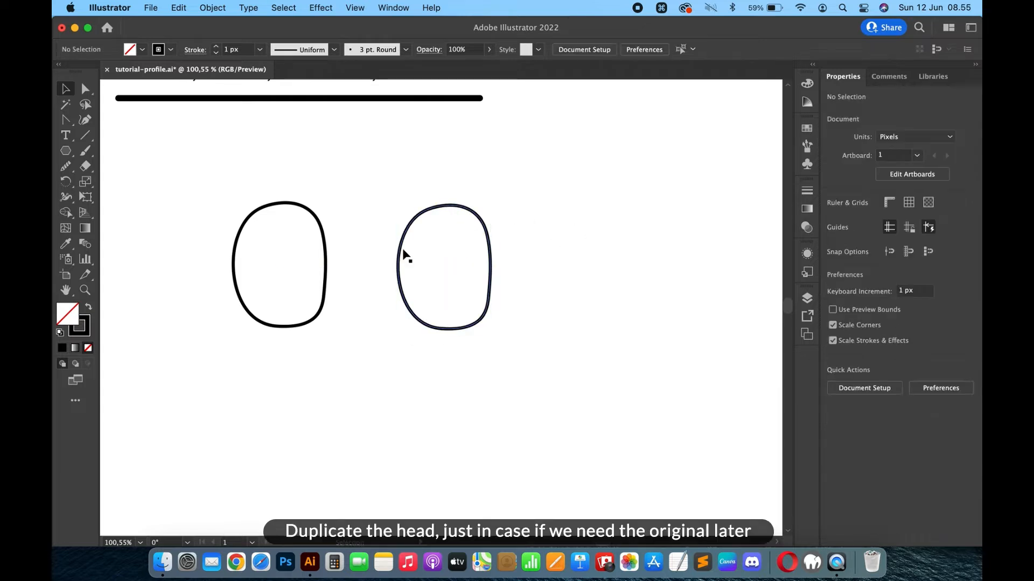
# Step: Draw an open ear loop about 22 by 31 px across the left edge of the copied head with the Paintbrush
pyautogui.scroll(3, 404, 253)
pyautogui.scroll(3, 403, 254)
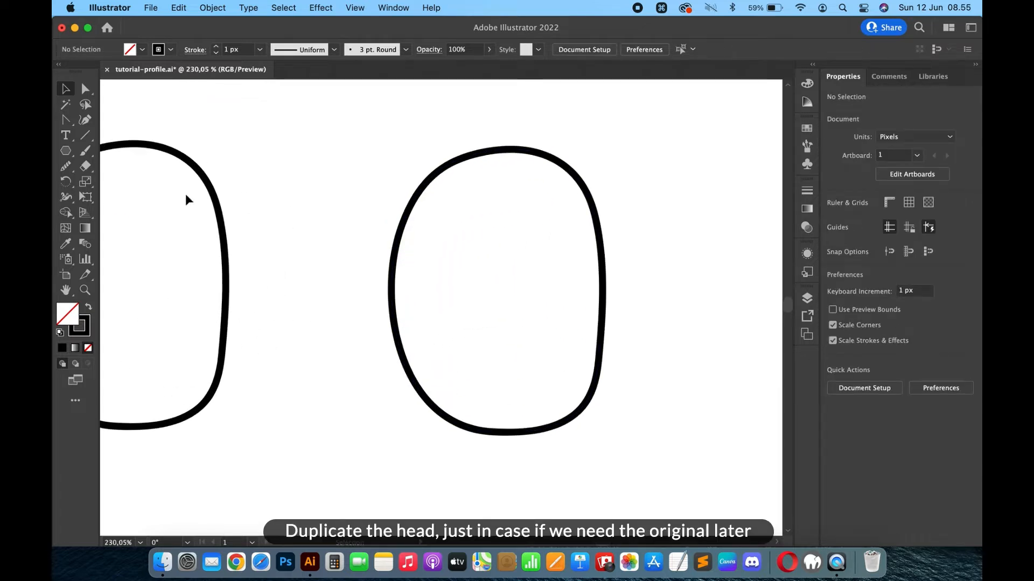
pyautogui.click(90, 156)
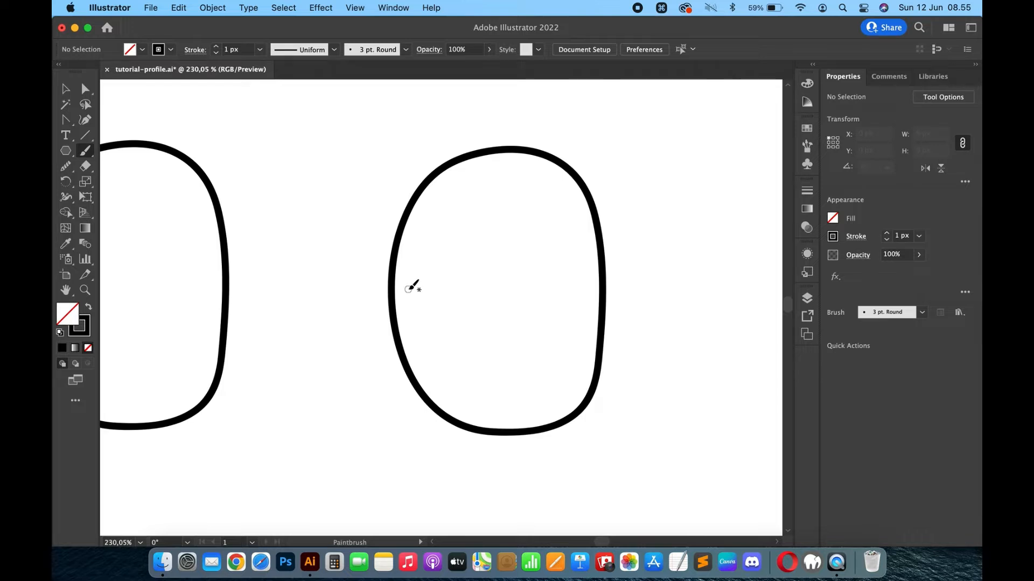
pyautogui.moveTo(406, 287)
pyautogui.mouseDown()
pyautogui.moveTo(372, 273)
pyautogui.moveTo(367, 325)
pyautogui.moveTo(382, 338)
pyautogui.moveTo(402, 329)
pyautogui.moveTo(416, 302)
pyautogui.mouseUp()
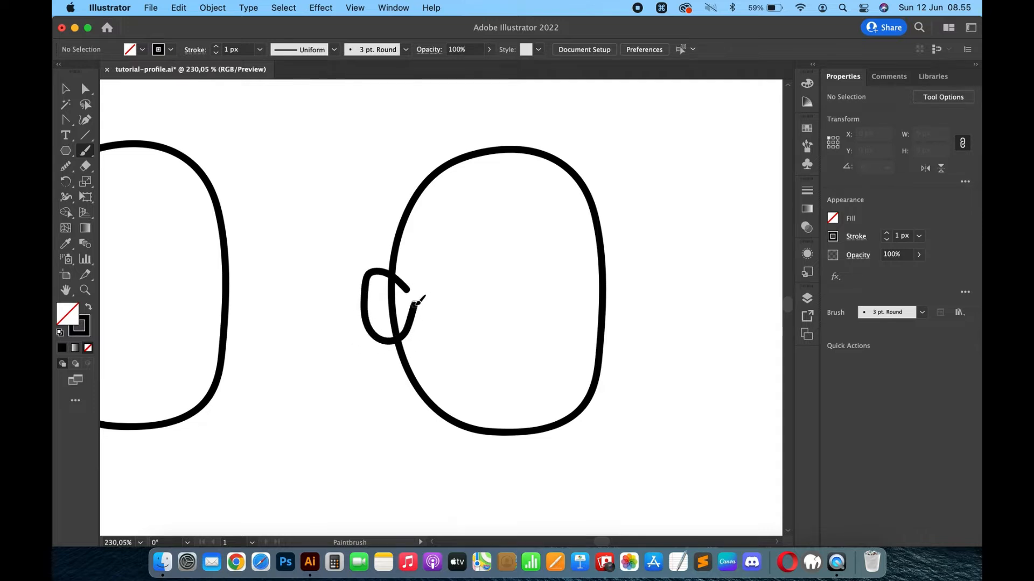
# Step: Join the two open ends of the ear loop into a closed path
pyautogui.press('a')
pyautogui.keyDown('shift'); pyautogui.click(414, 305); pyautogui.keyUp('shift')
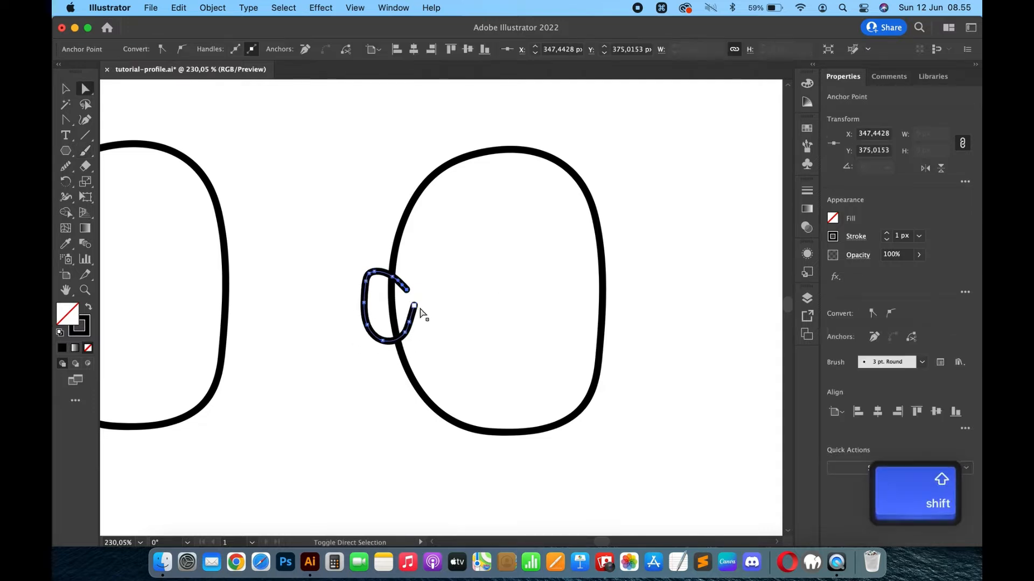
pyautogui.hotkey('ctrl', 'j')
pyautogui.press('v')
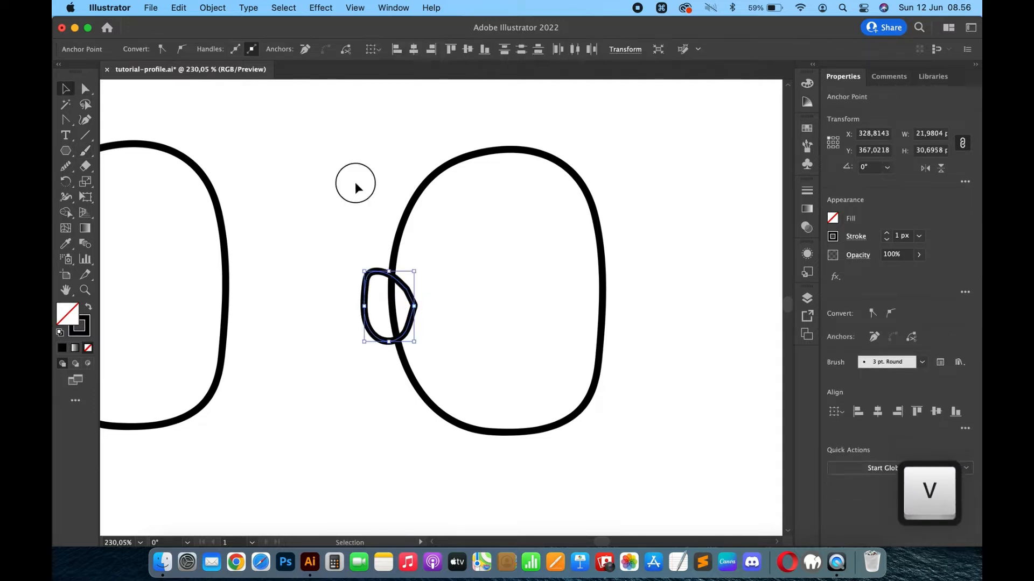
pyautogui.click(354, 182)
# Step: Smooth the top and outer left side of the ear with the Smooth tool
pyautogui.click(405, 280)
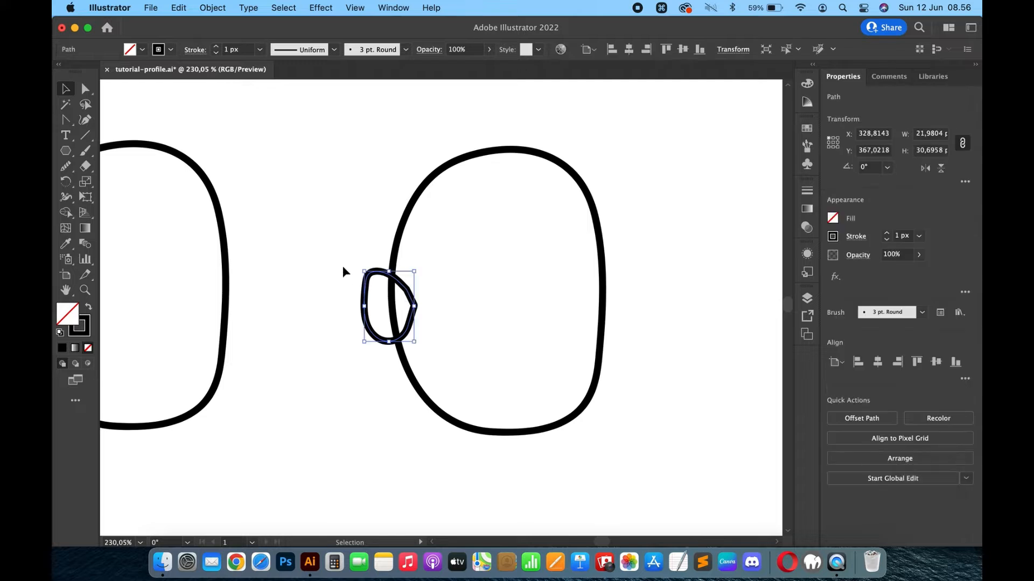
pyautogui.scroll(3, 339, 240)
pyautogui.click(65, 166)
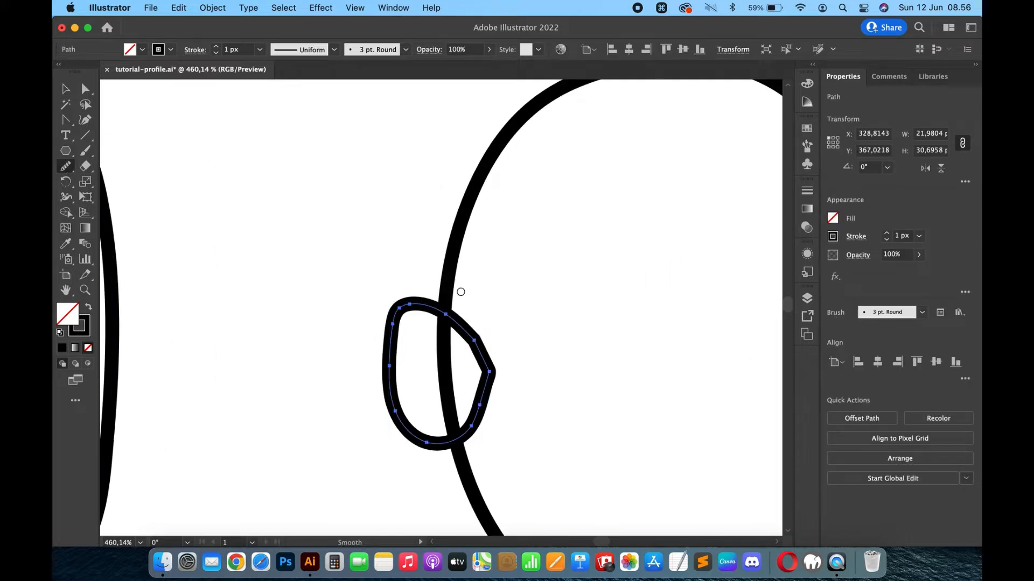
pyautogui.moveTo(425, 304)
pyautogui.mouseDown()
pyautogui.moveTo(393, 340)
pyautogui.moveTo(405, 300)
pyautogui.moveTo(389, 384)
pyautogui.moveTo(398, 313)
pyautogui.moveTo(388, 387)
pyautogui.moveTo(422, 307)
pyautogui.moveTo(387, 340)
pyautogui.mouseUp()
pyautogui.moveTo(416, 309)
pyautogui.mouseDown()
pyautogui.moveTo(381, 341)
pyautogui.moveTo(419, 465)
pyautogui.mouseUp()
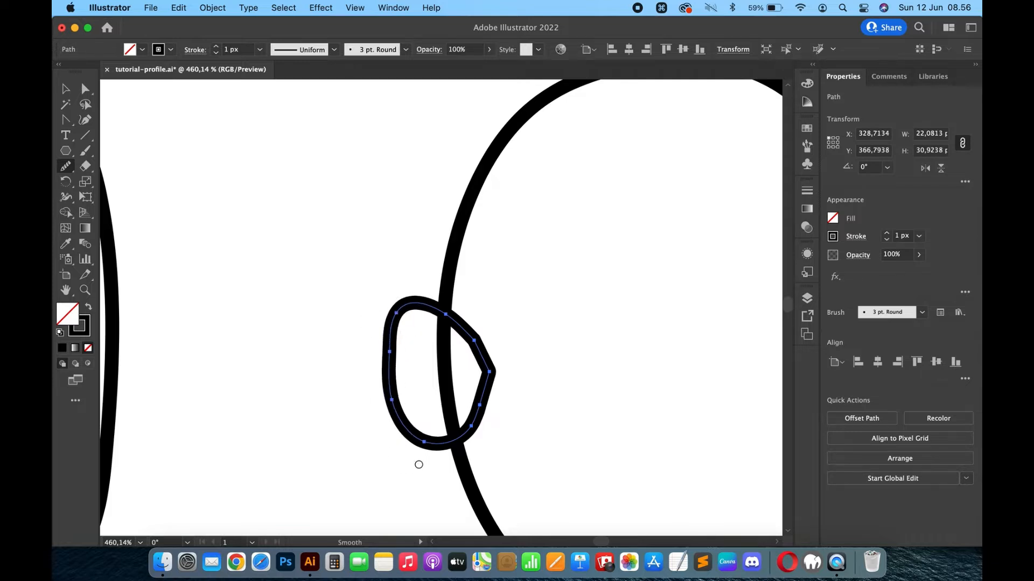
pyautogui.moveTo(406, 408)
pyautogui.mouseDown()
pyautogui.moveTo(393, 325)
pyautogui.moveTo(394, 359)
pyautogui.moveTo(377, 330)
pyautogui.moveTo(409, 311)
pyautogui.moveTo(383, 350)
pyautogui.mouseUp()
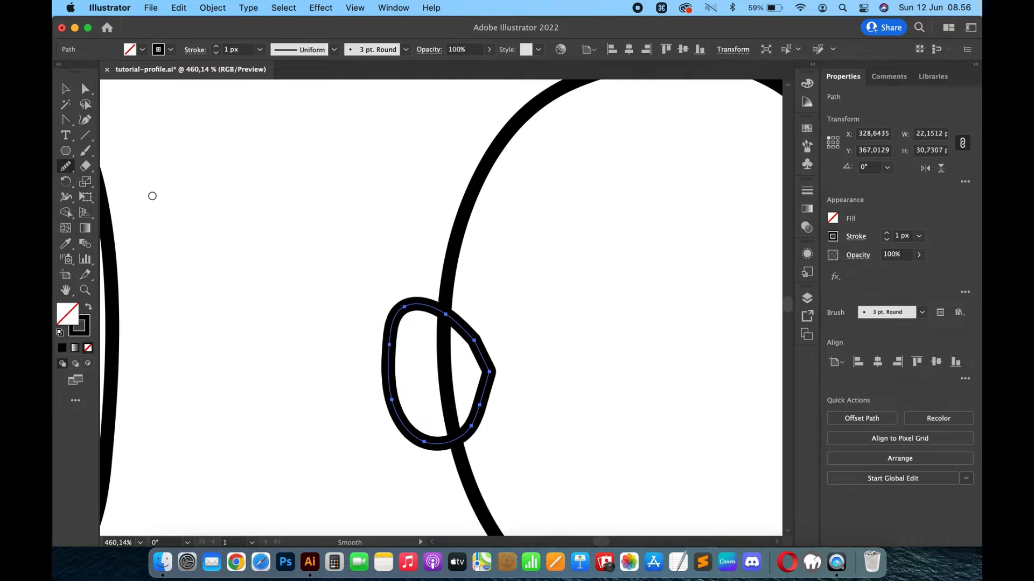
# Step: Shift the ear slightly left and up against the head's left edge
pyautogui.click(65, 88)
pyautogui.click(294, 256)
pyautogui.moveTo(478, 342); pyautogui.dragTo(461, 337)
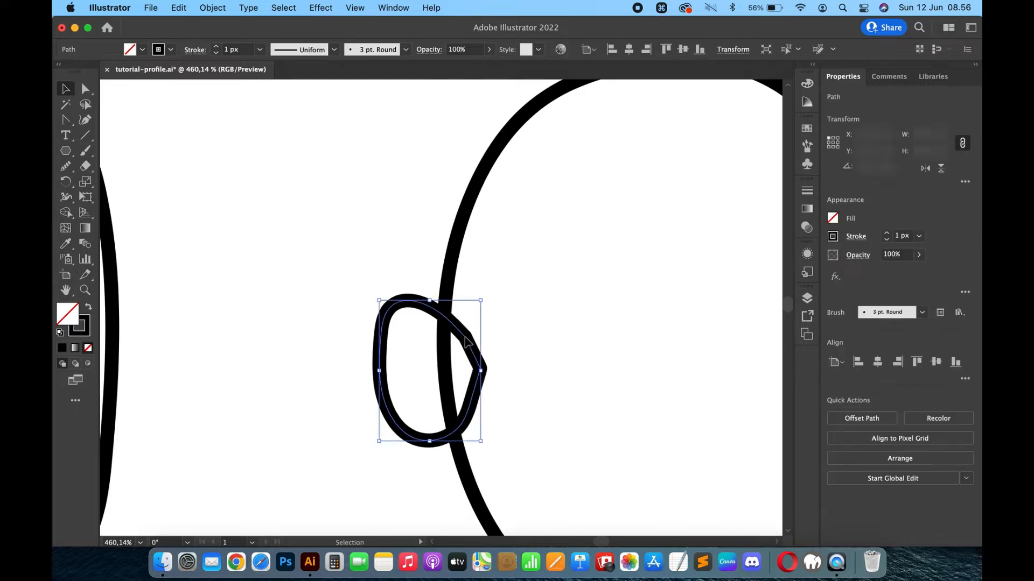
# Step: Adjust the ear's upper-left anchor point to refine its rounded top, then deselect the ear
pyautogui.press('a')
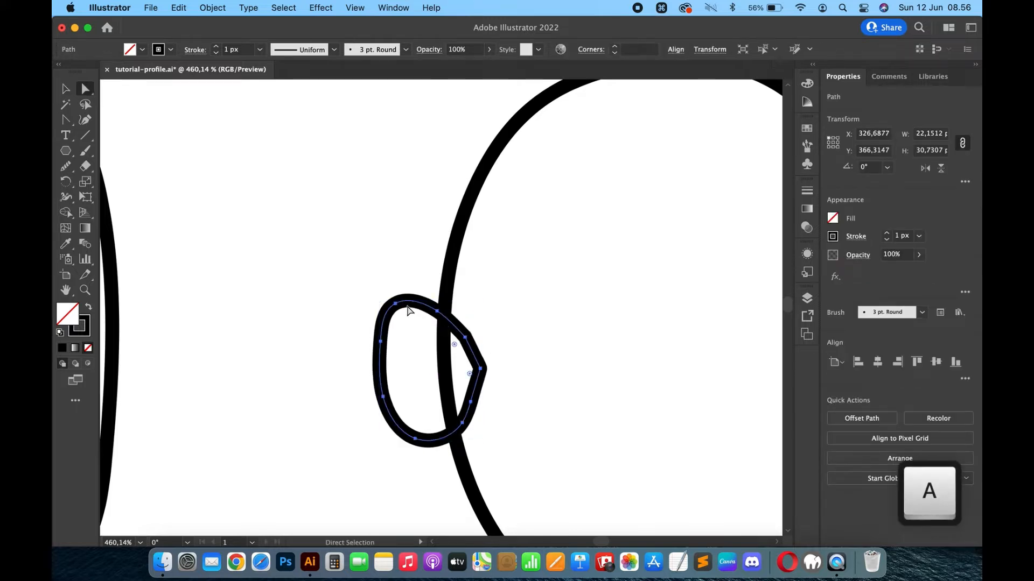
pyautogui.click(396, 305)
pyautogui.scroll(3, 399, 309)
pyautogui.moveTo(395, 312); pyautogui.dragTo(396, 313)
pyautogui.scroll(-3, 396, 312)
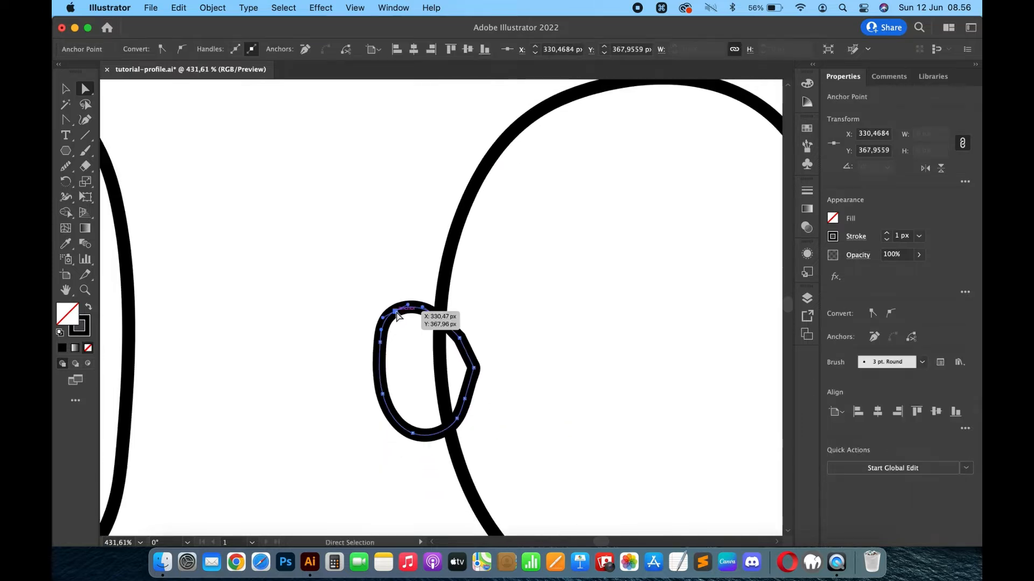
pyautogui.press('v')
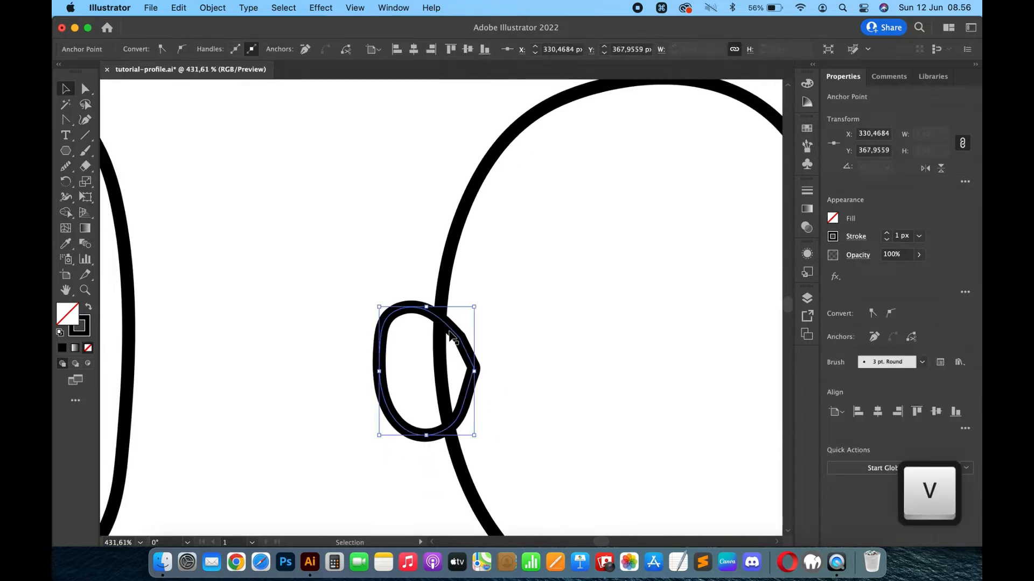
pyautogui.click(307, 280)
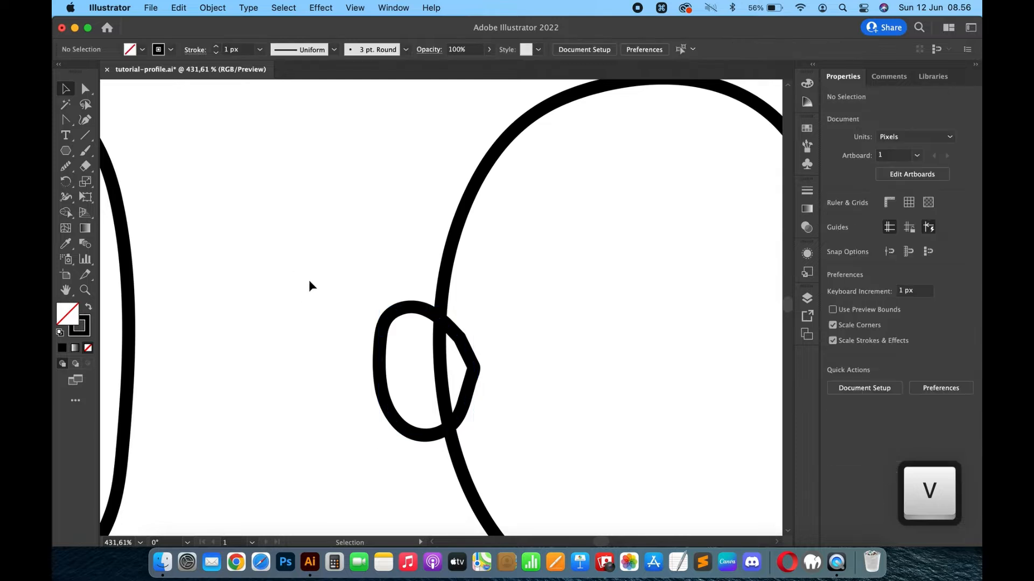
# Step: Enlarge the ear outline on the right-hand head proportionally to about 24 by 33 px, then deselect it
pyautogui.click(459, 338)
pyautogui.moveTo(482, 303); pyautogui.dragTo(484, 306)
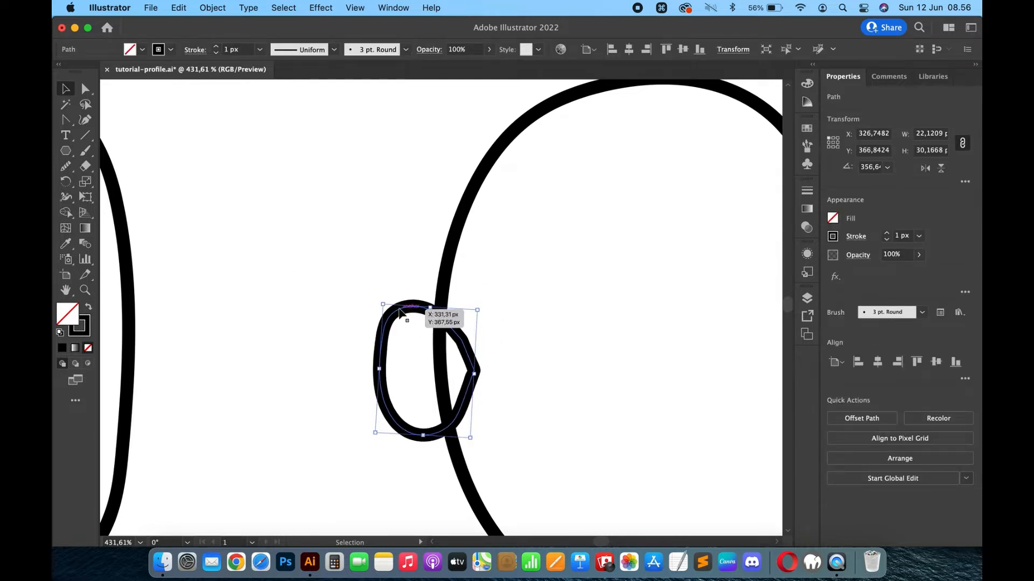
pyautogui.scroll(-5, 399, 307)
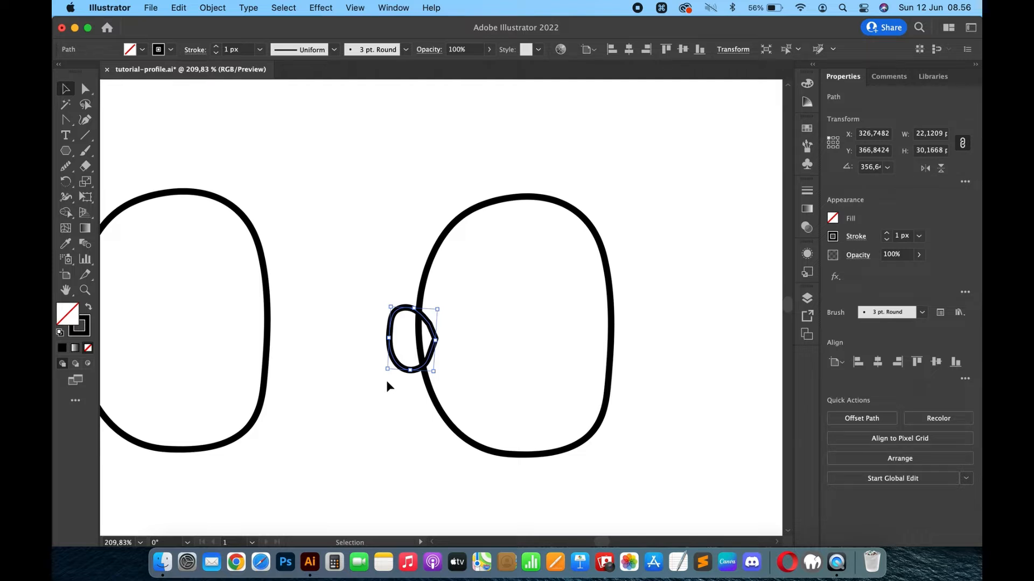
pyautogui.moveTo(387, 369); pyautogui.dragTo(384, 380)
pyautogui.press('Right')
pyautogui.press('Left')
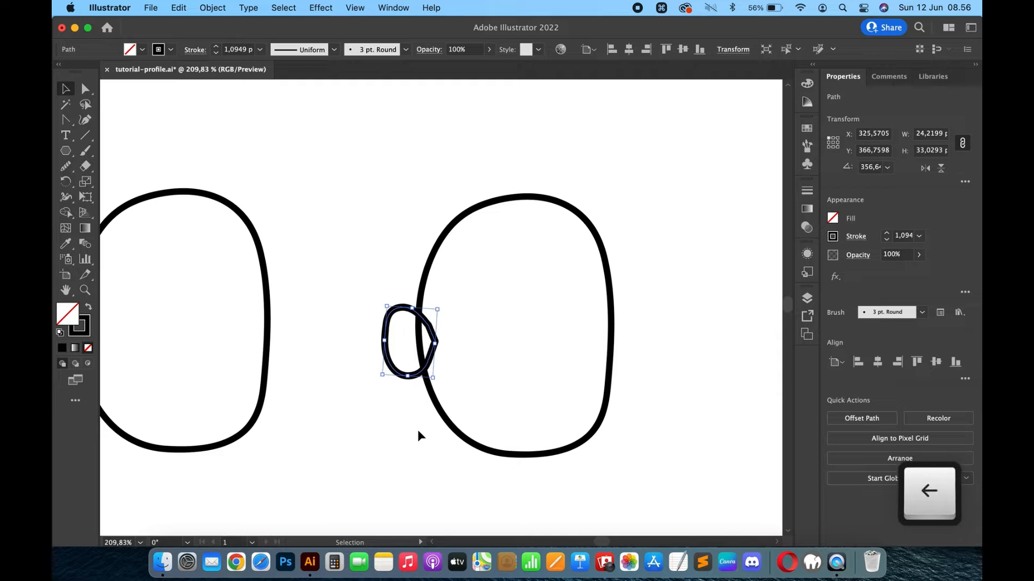
pyautogui.click(419, 450)
# Step: Nudge the ear 1 px left so it sits against the head's left edge
pyautogui.scroll(-6, 418, 450)
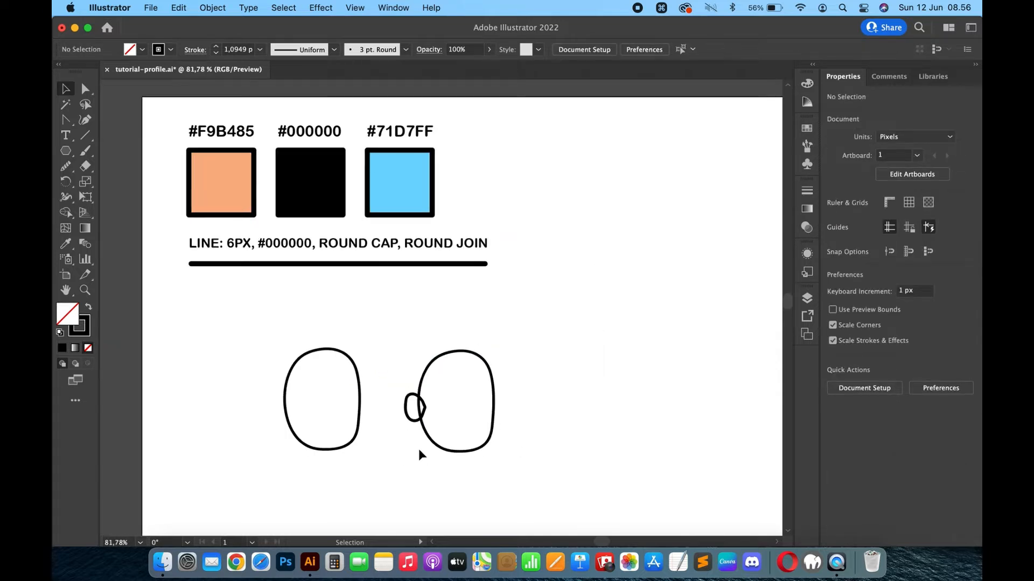
pyautogui.scroll(5, 420, 451)
pyautogui.click(430, 340)
pyautogui.press('Left')
pyautogui.press('Right')
# Step: Duplicate the head together with its ear and place the copy to the right of the original
pyautogui.moveTo(644, 176); pyautogui.dragTo(396, 482)
pyautogui.scroll(-3, 396, 482)
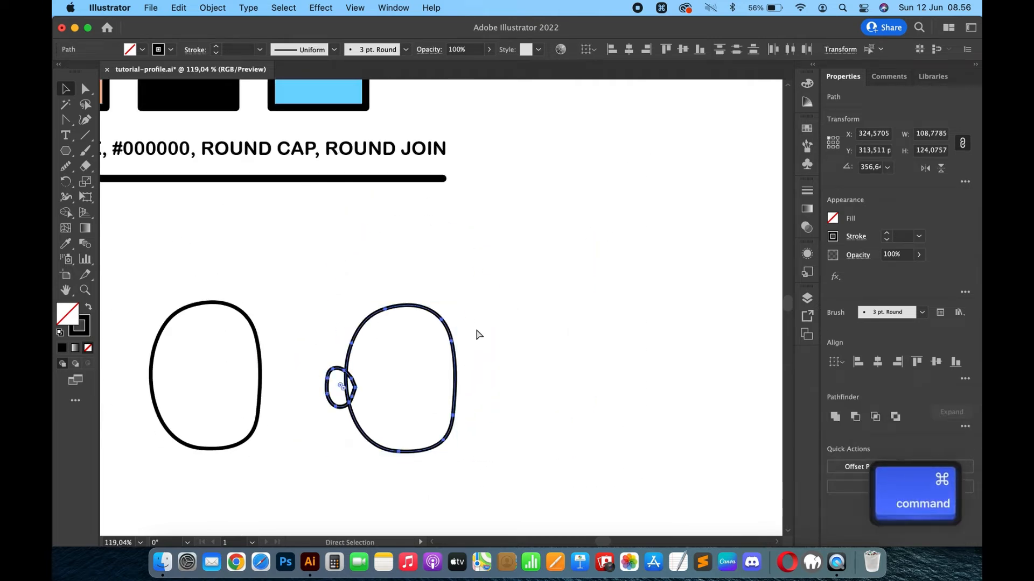
pyautogui.press('super+c')
pyautogui.press('super+v')
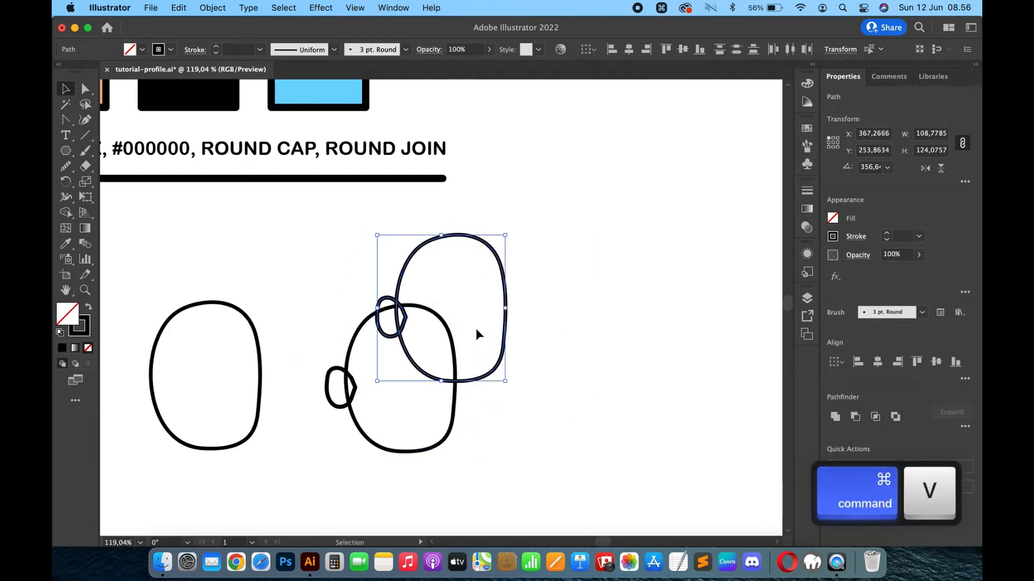
pyautogui.moveTo(491, 253); pyautogui.dragTo(601, 316)
pyautogui.click(645, 293)
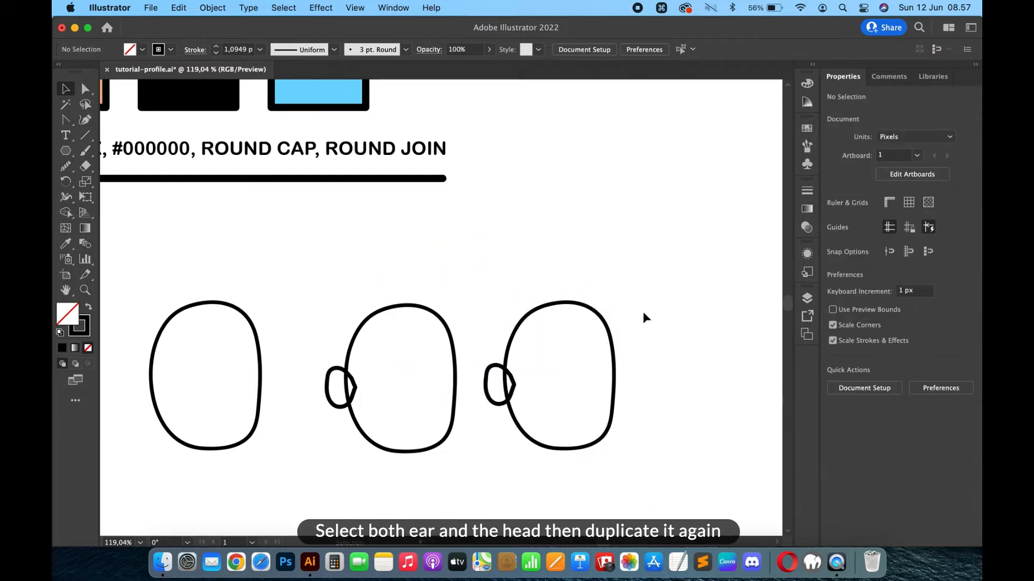
# Step: Merge the duplicated head and ear into one outline with Pathfinder Unite
pyautogui.scroll(-1, 643, 316)
pyautogui.moveTo(622, 250); pyautogui.dragTo(489, 444)
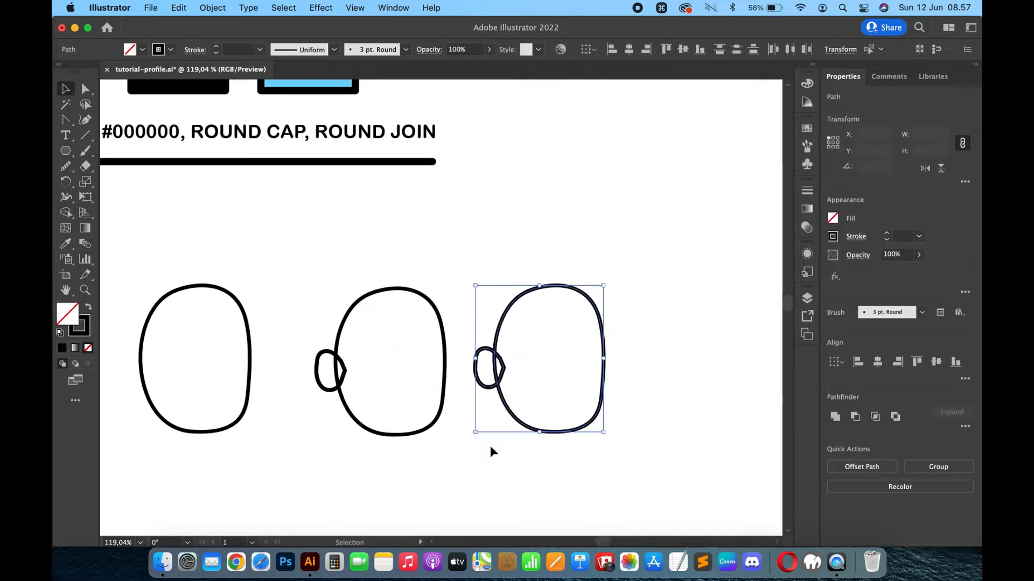
pyautogui.click(835, 417)
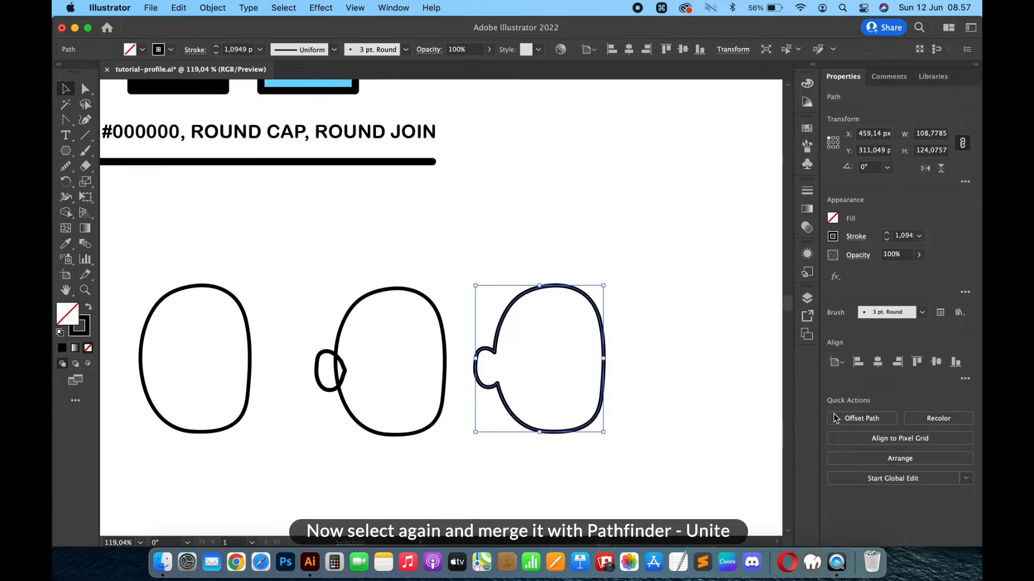
pyautogui.click(688, 351)
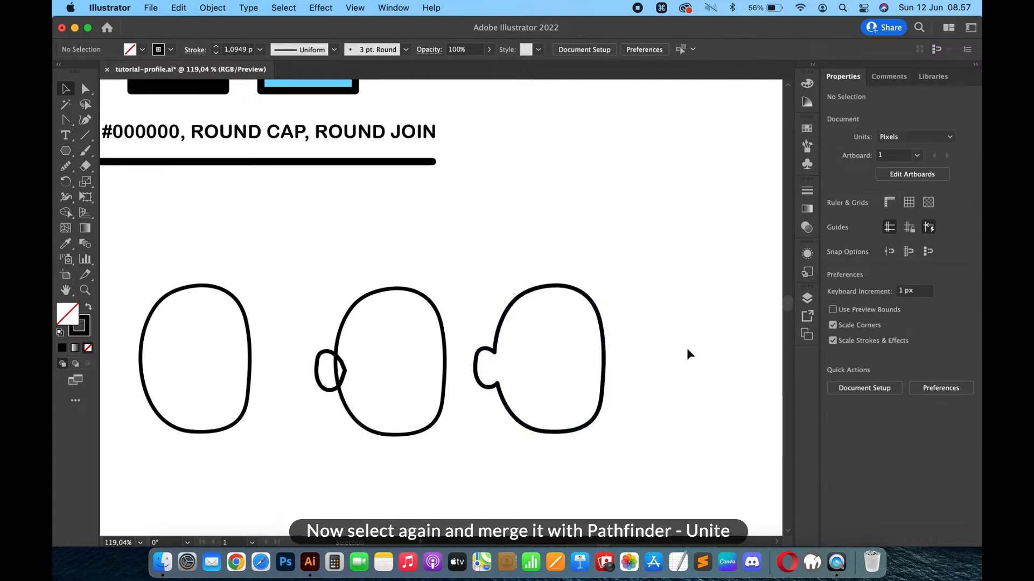
pyautogui.moveTo(634, 284); pyautogui.dragTo(579, 377)
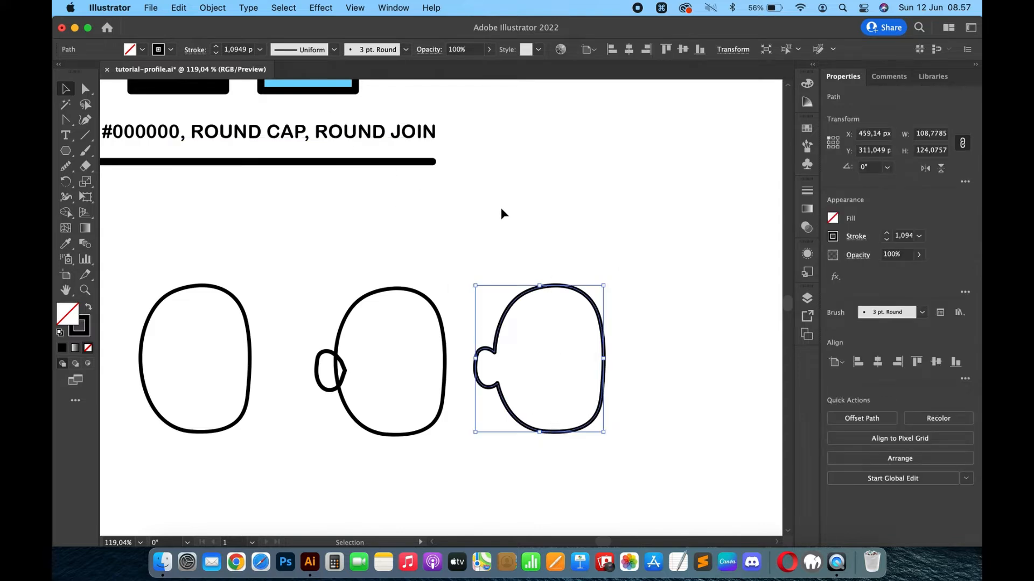
pyautogui.click(518, 211)
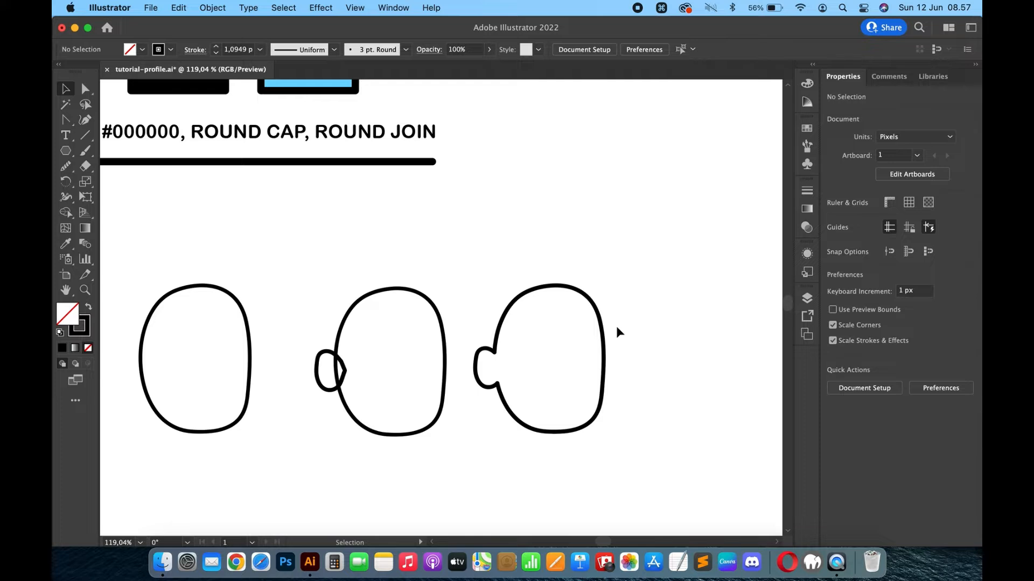
# Step: Change the merged head outline's brush definition to Basic
pyautogui.click(595, 293)
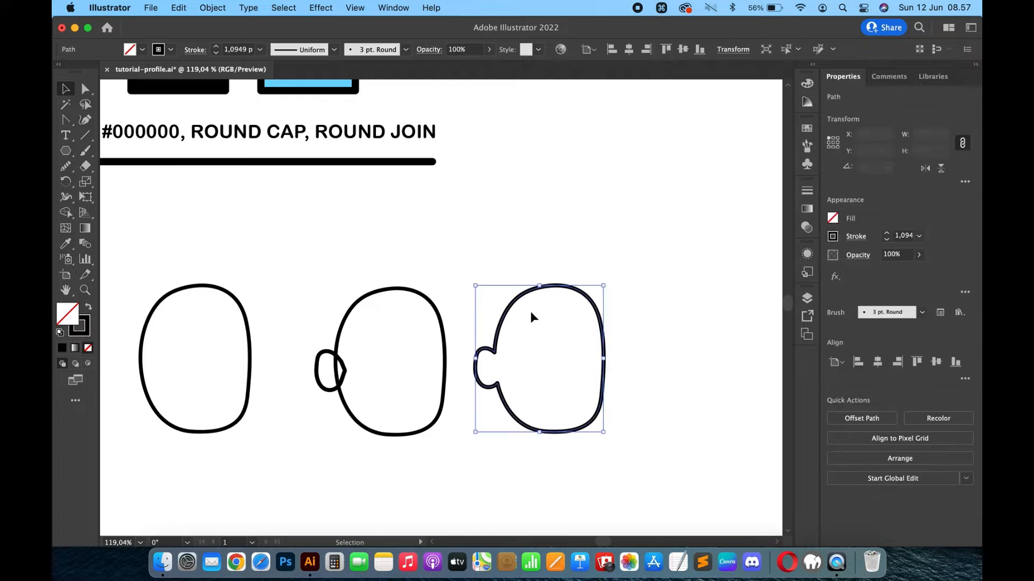
pyautogui.click(406, 49)
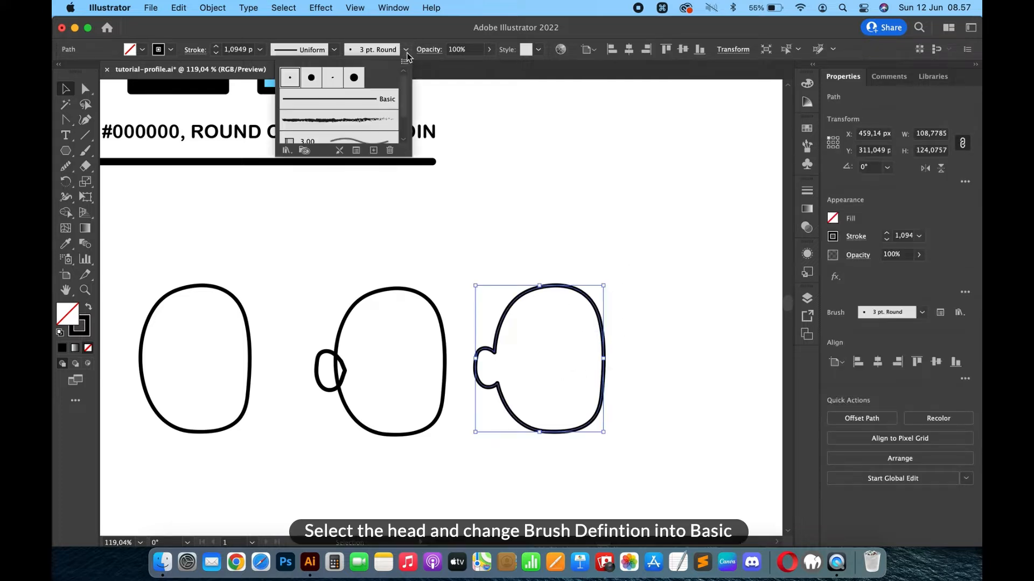
pyautogui.click(360, 104)
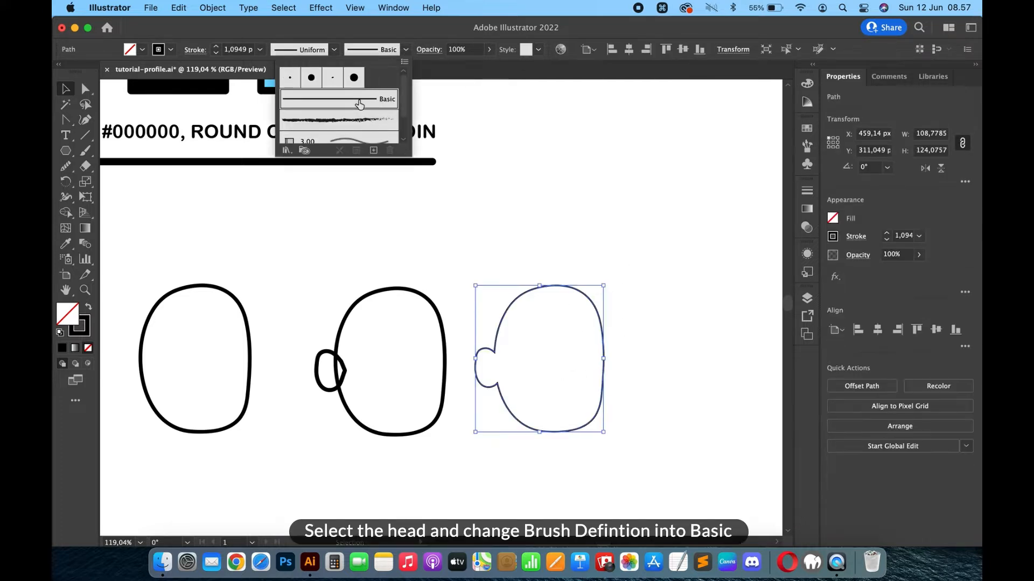
pyautogui.click(524, 185)
# Step: Copy the sample line's 6 px black round-cap style onto the merged head outline with the Eyedropper, then deselect it
pyautogui.press('i')
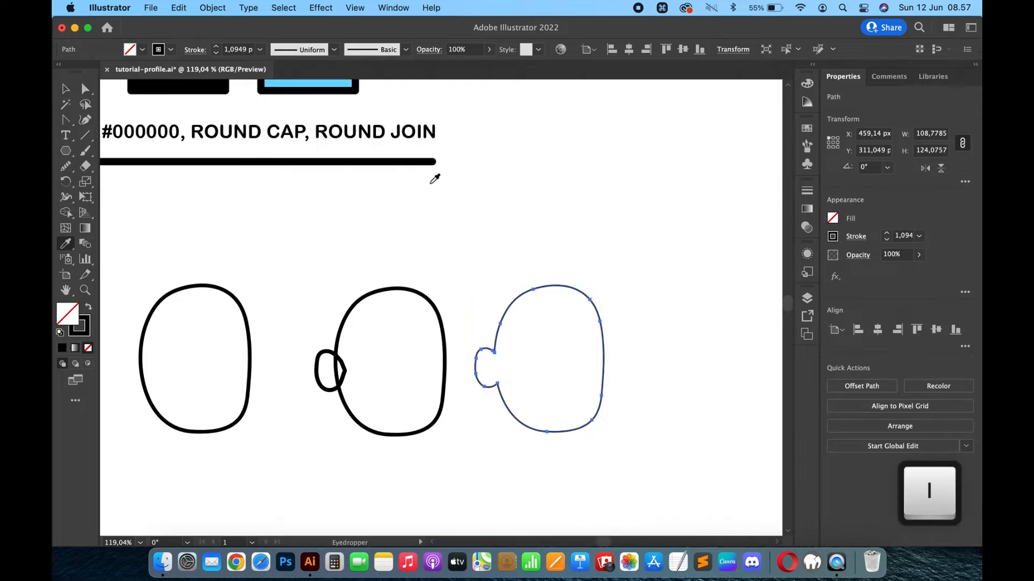
pyautogui.click(390, 162)
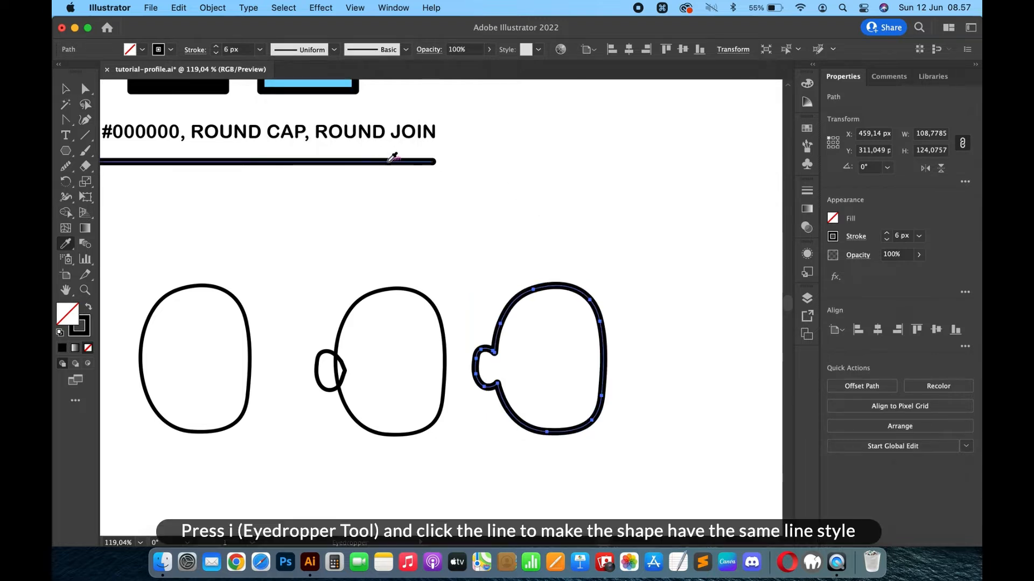
pyautogui.press('v')
pyautogui.click(560, 201)
# Step: Paint a short, slightly curved mouth stroke in the lower face of the merged head with the 3 pt. Round Paintbrush
pyautogui.hscroll(1, 561, 201)
pyautogui.hscroll(2, 560, 201)
pyautogui.scroll(-1, 560, 202)
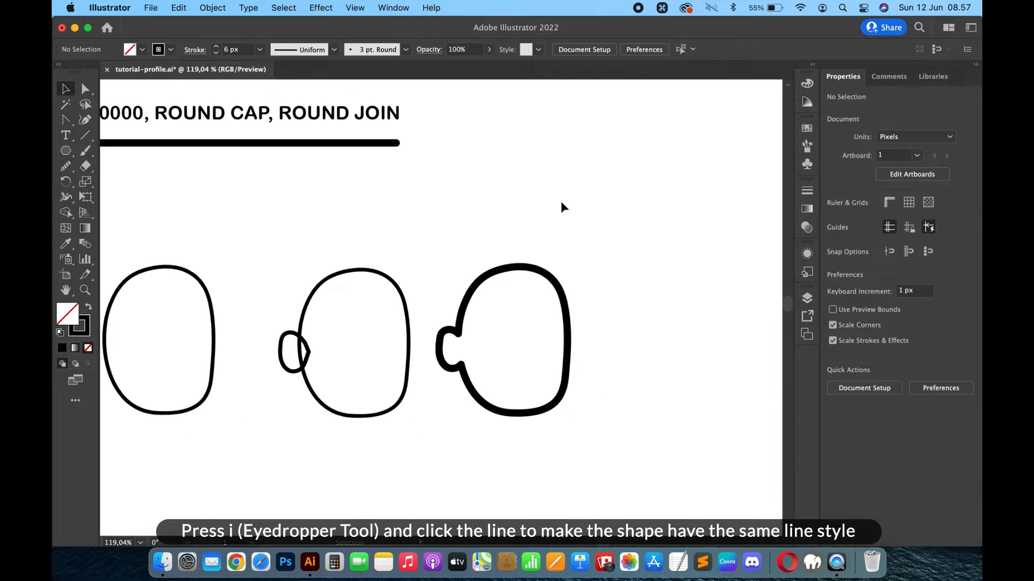
pyautogui.hscroll(2, 560, 207)
pyautogui.scroll(-1, 560, 207)
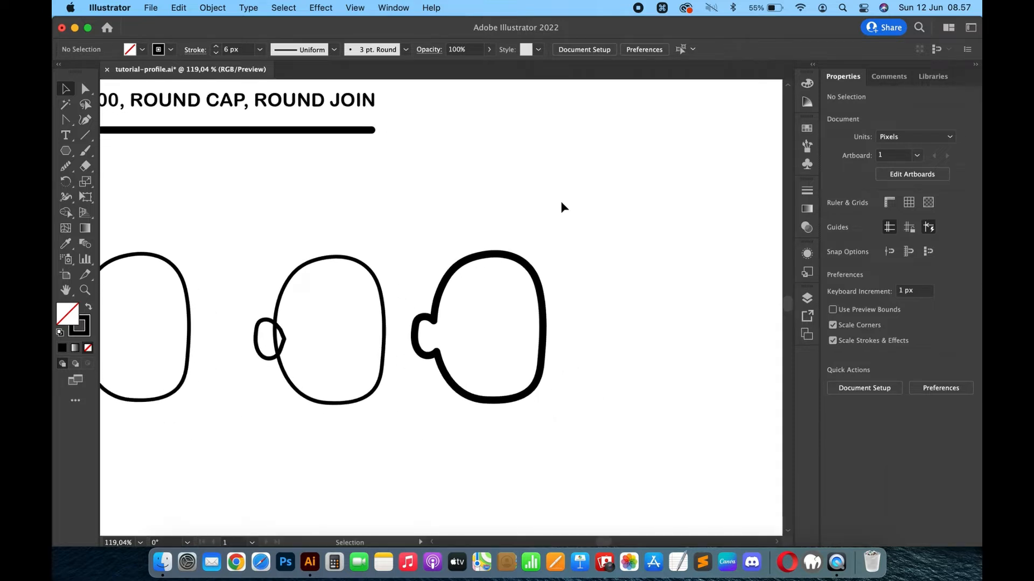
pyautogui.scroll(5, 596, 249)
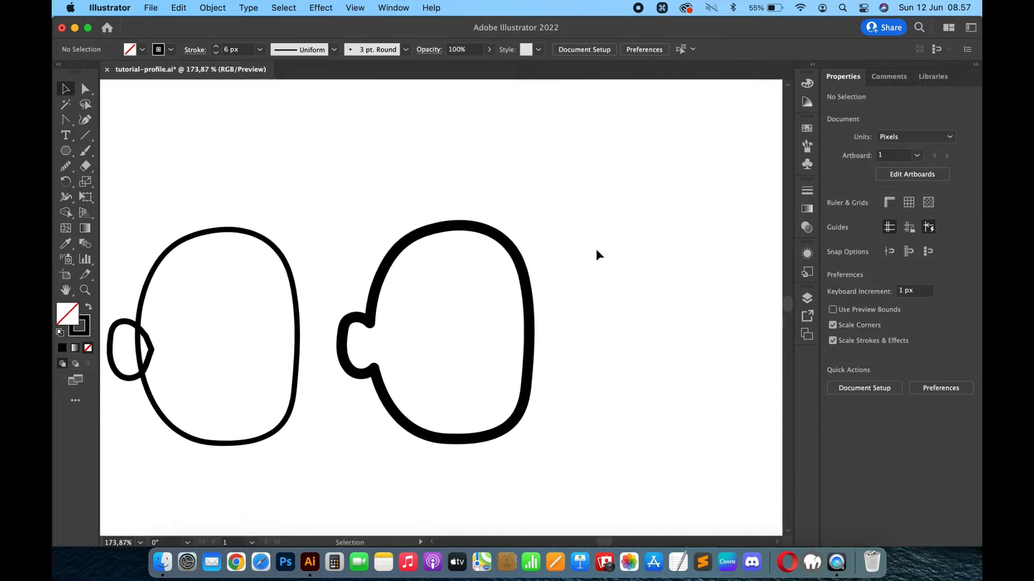
pyautogui.click(87, 155)
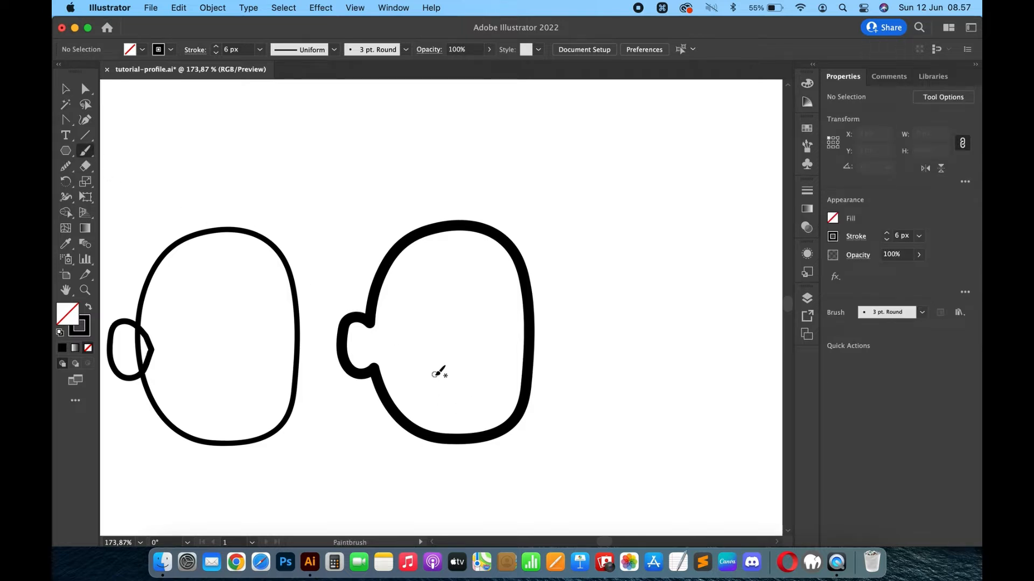
pyautogui.moveTo(433, 373); pyautogui.dragTo(470, 382)
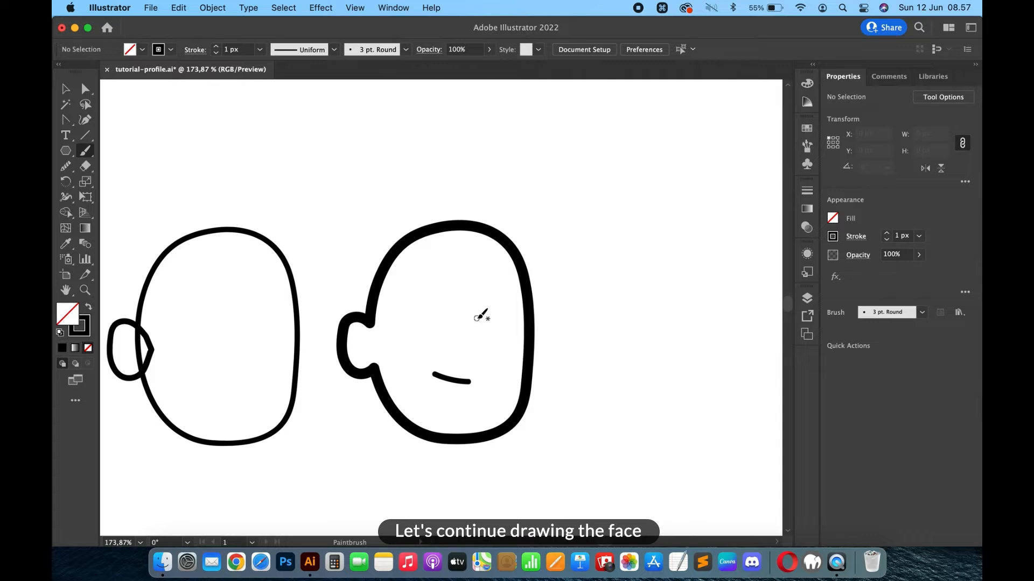
# Step: Paint an L-shaped nose above the mouth with the Paintbrush, about 14 px wide and 22 px tall
pyautogui.scroll(3, 480, 322)
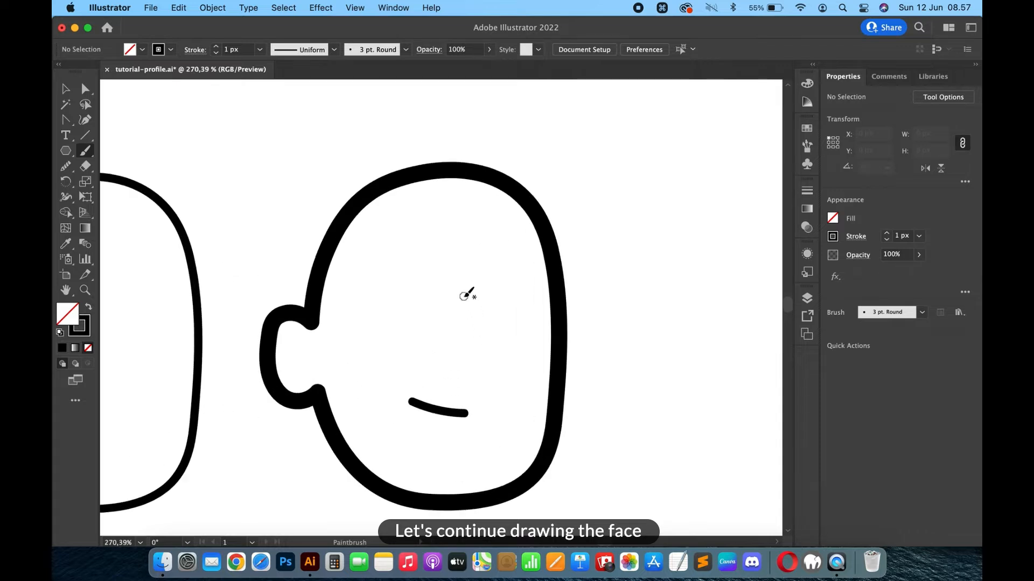
pyautogui.moveTo(459, 305)
pyautogui.mouseDown()
pyautogui.moveTo(471, 350)
pyautogui.moveTo(451, 362)
pyautogui.mouseUp()
pyautogui.press('cmd+z')
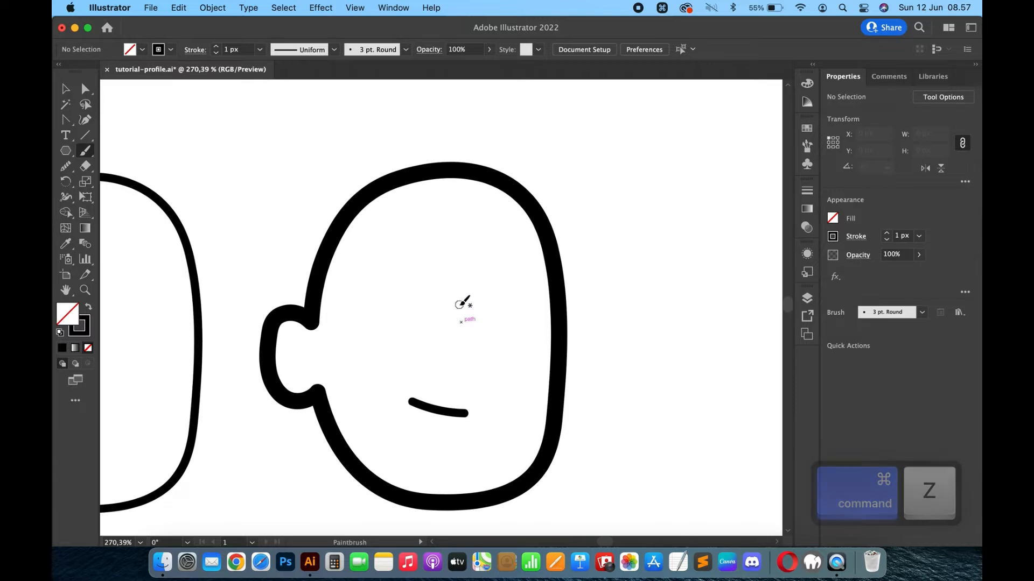
pyautogui.moveTo(462, 308)
pyautogui.mouseDown()
pyautogui.moveTo(474, 365)
pyautogui.moveTo(435, 368)
pyautogui.mouseUp()
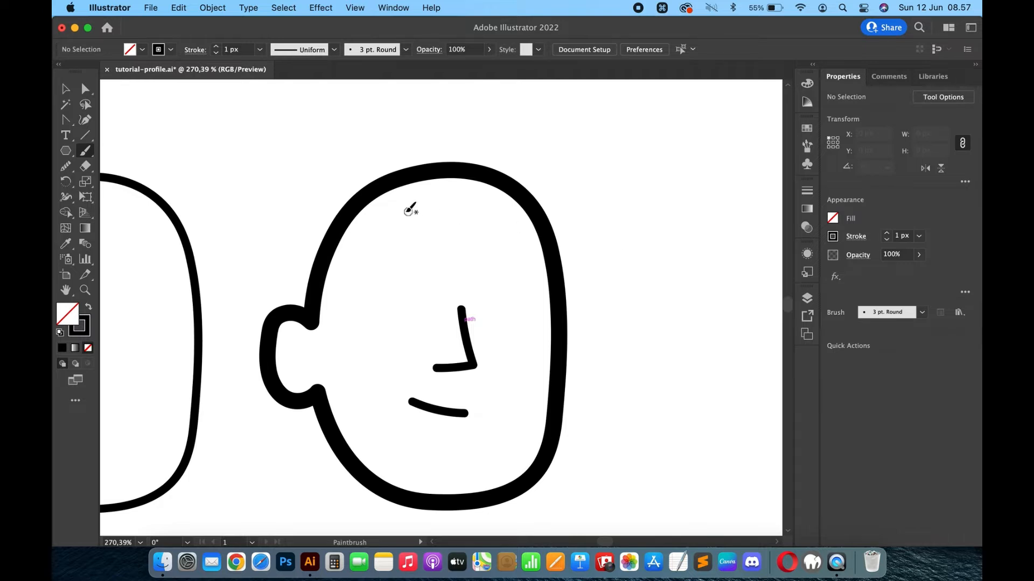
# Step: Shift the mouth and nose strokes slightly right and down within the face, then deselect them
pyautogui.press('v')
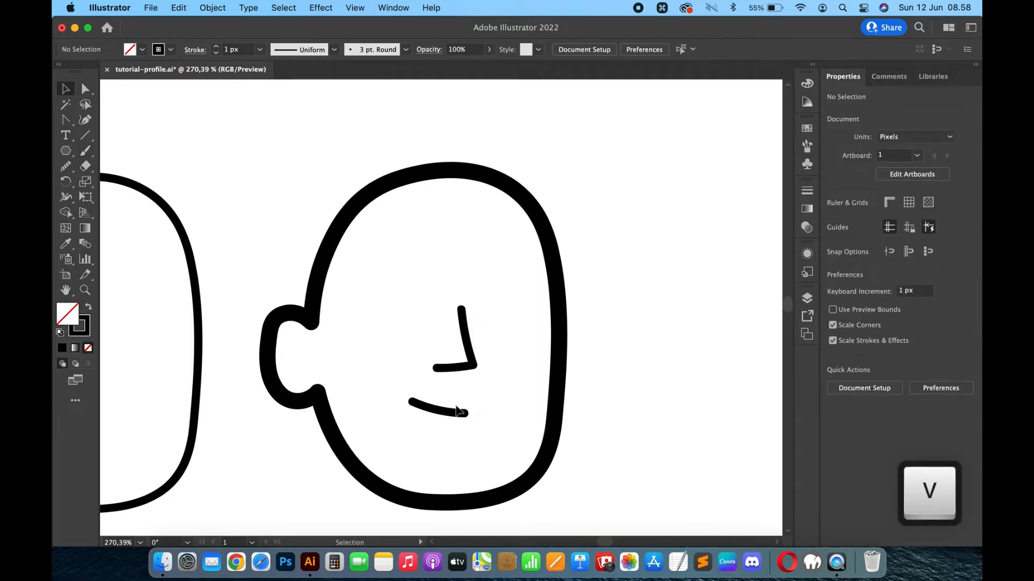
pyautogui.moveTo(452, 417); pyautogui.dragTo(457, 434)
pyautogui.moveTo(469, 353); pyautogui.dragTo(488, 368)
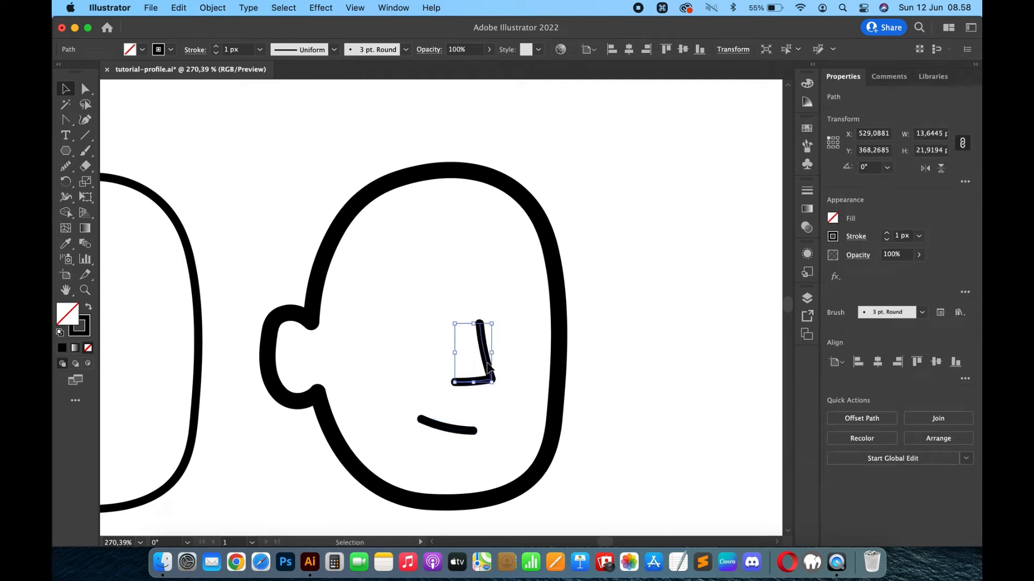
pyautogui.click(595, 280)
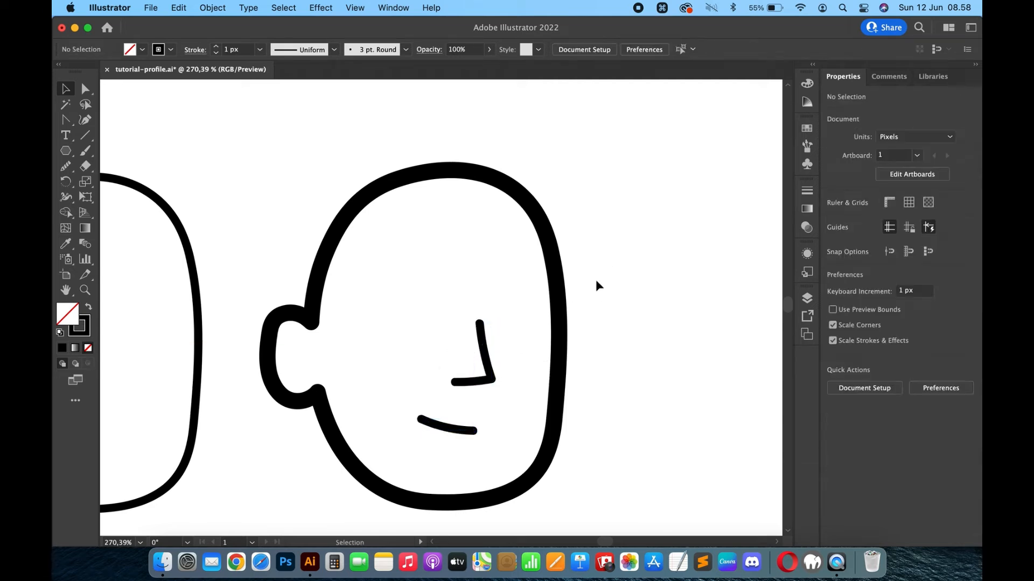
pyautogui.click(87, 151)
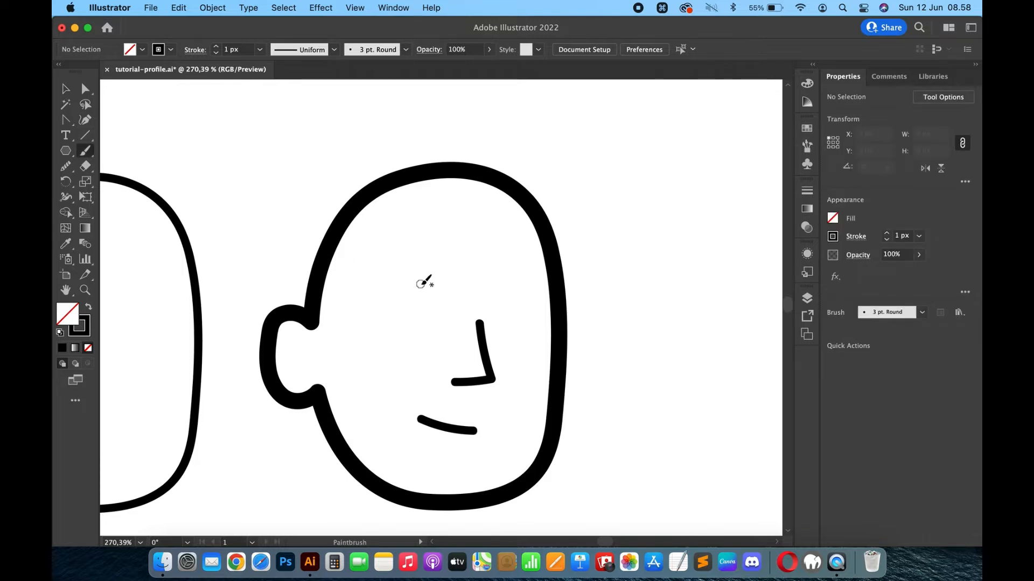
pyautogui.moveTo(420, 282); pyautogui.dragTo(424, 308)
pyautogui.press('super')
pyautogui.press('super+z')
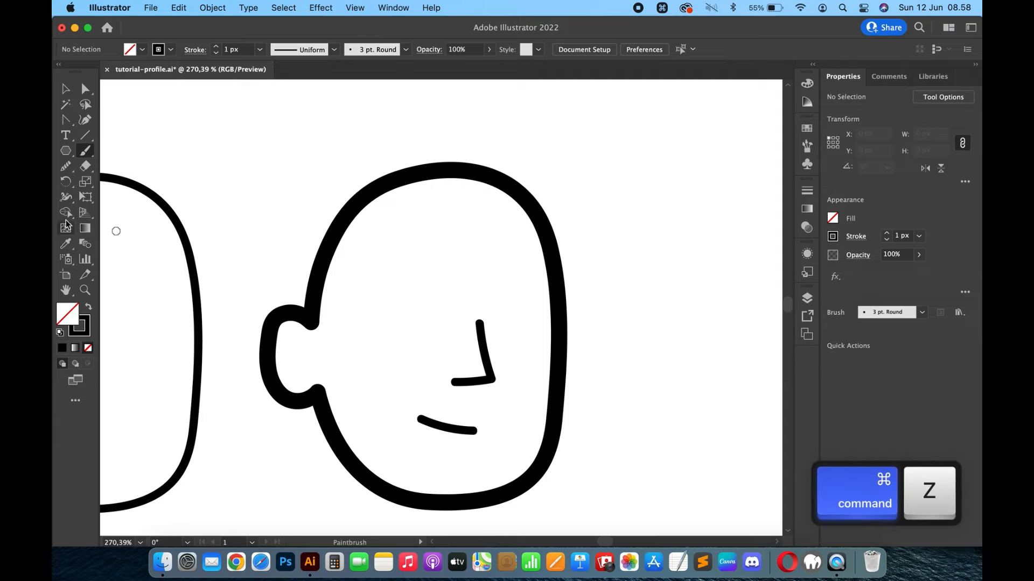
# Step: Draw a vertical line about 7 px long as the eye, up and to the left of the nose, with the Line Segment tool
pyautogui.click(85, 135)
pyautogui.press('shift')
pyautogui.moveTo(429, 283); pyautogui.dragTo(428, 303)
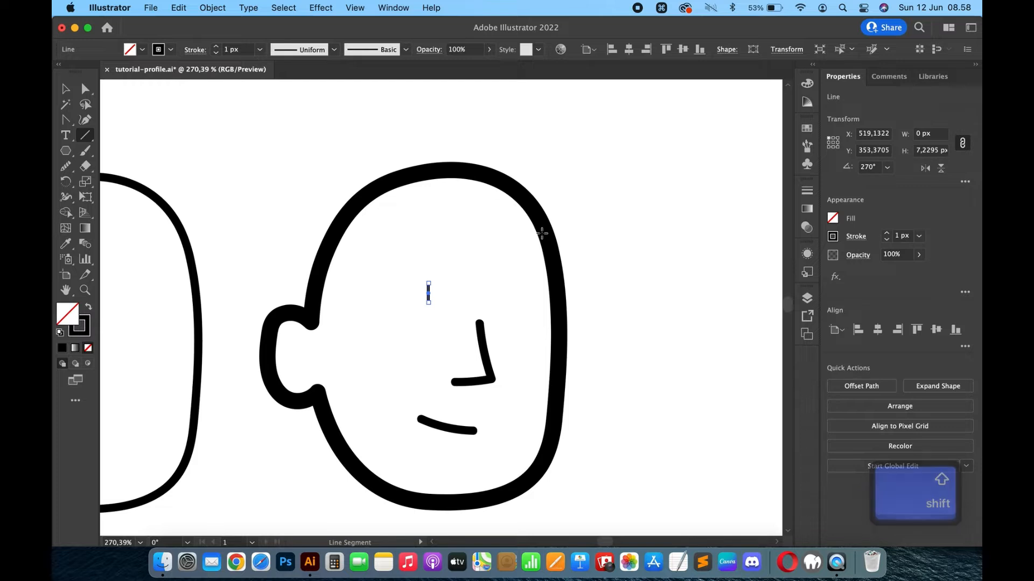
pyautogui.press('v')
pyautogui.click(641, 264)
# Step: Apply the sample line's 6 px round-cap style to the eye line with the Eyedropper, then deselect it
pyautogui.click(429, 294)
pyautogui.scroll(-5, 412, 293)
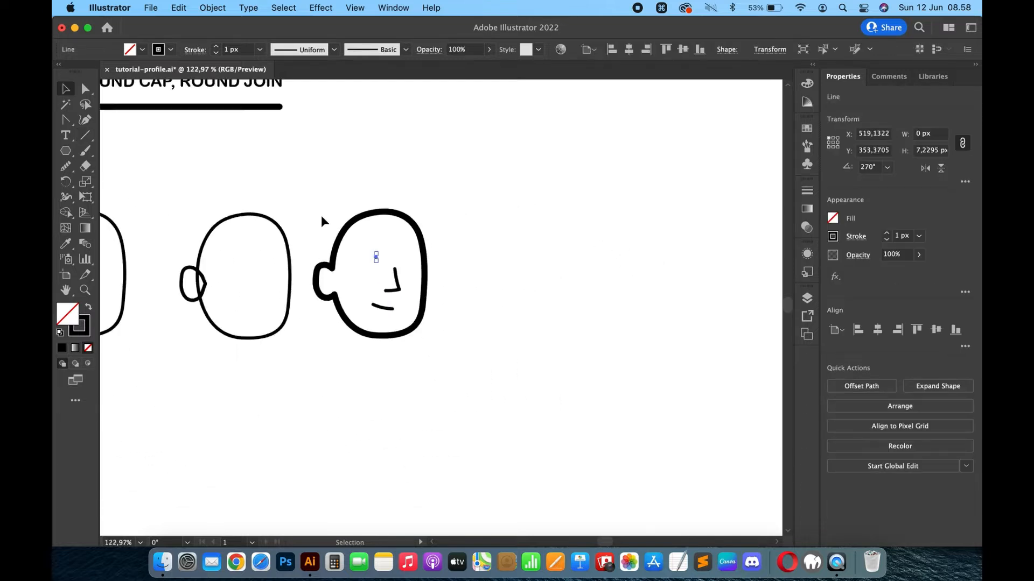
pyautogui.scroll(-2, 321, 217)
pyautogui.press('i')
pyautogui.click(266, 124)
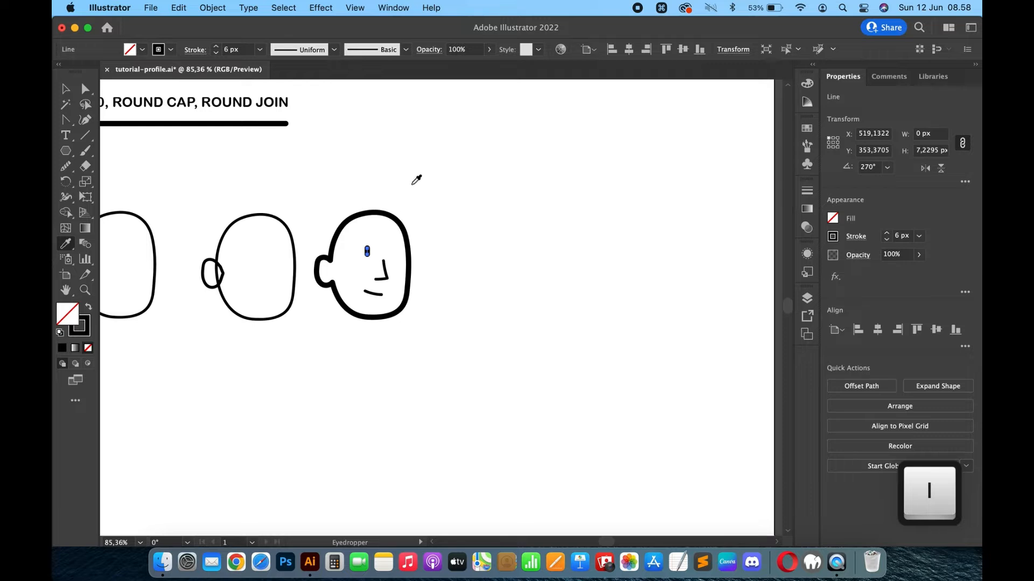
pyautogui.press('v')
pyautogui.click(446, 214)
# Step: Change the brush definition of the nose and mouth strokes from 3 pt. Round to Basic, then deselect everything
pyautogui.scroll(5, 387, 272)
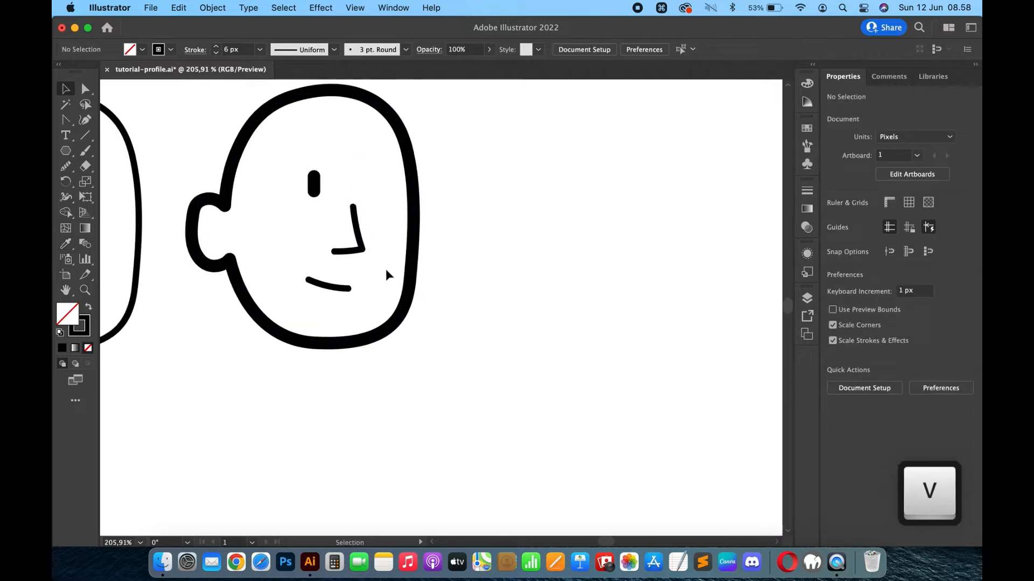
pyautogui.click(361, 238)
pyautogui.keyDown('shift'); pyautogui.click(341, 287); pyautogui.keyUp('shift')
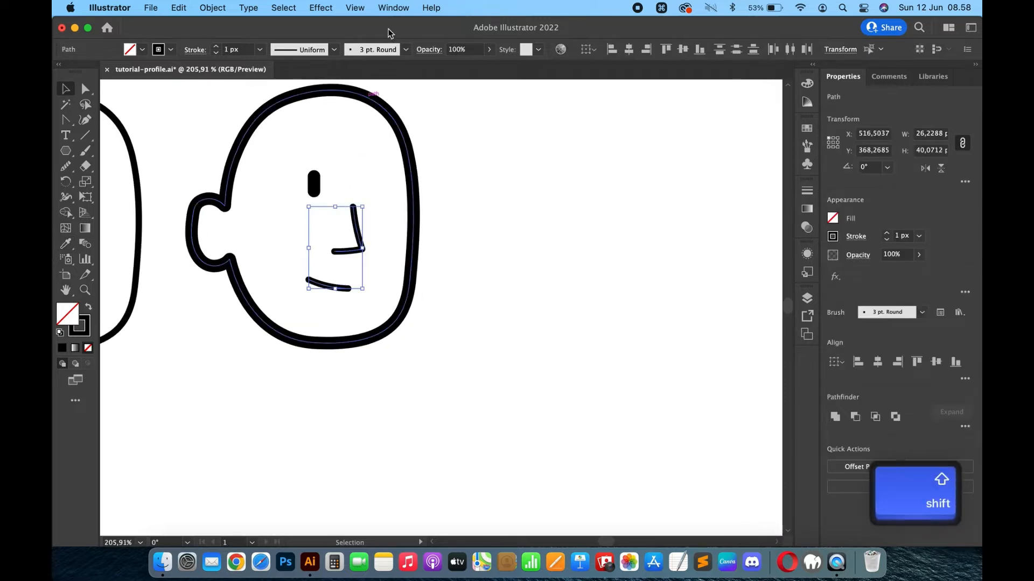
pyautogui.click(405, 49)
pyautogui.click(359, 92)
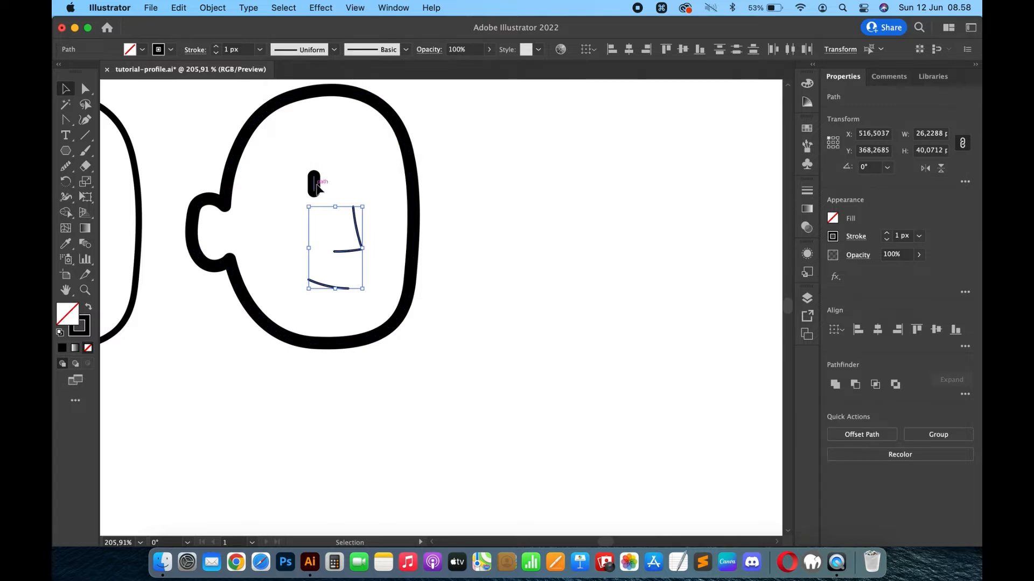
pyautogui.click(315, 184)
pyautogui.click(497, 156)
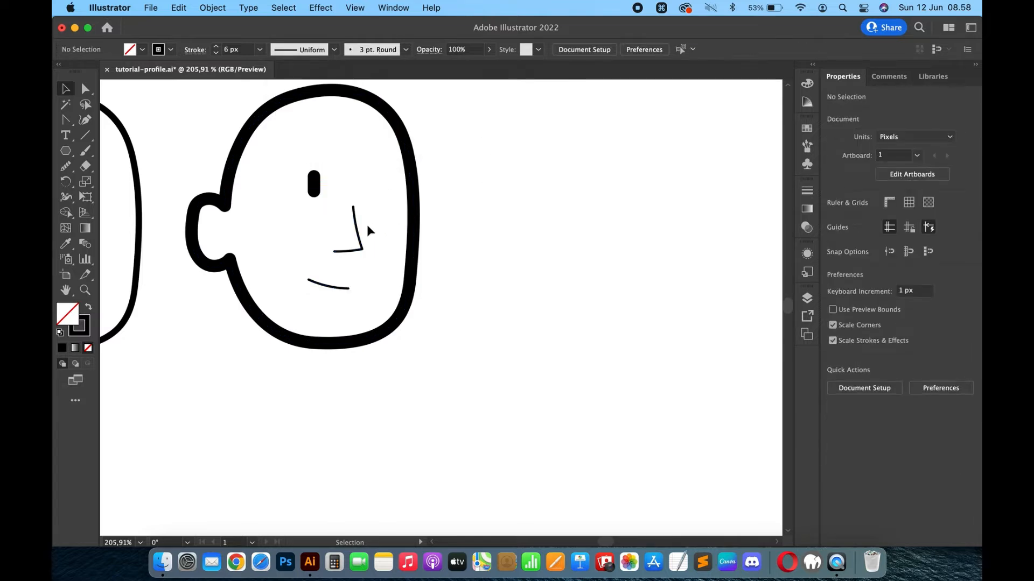
# Step: Apply the head outline's 6 px stroke style to the nose and mouth with the Eyedropper, then deselect them
pyautogui.click(360, 237)
pyautogui.keyDown('shift'); pyautogui.click(331, 290); pyautogui.keyUp('shift')
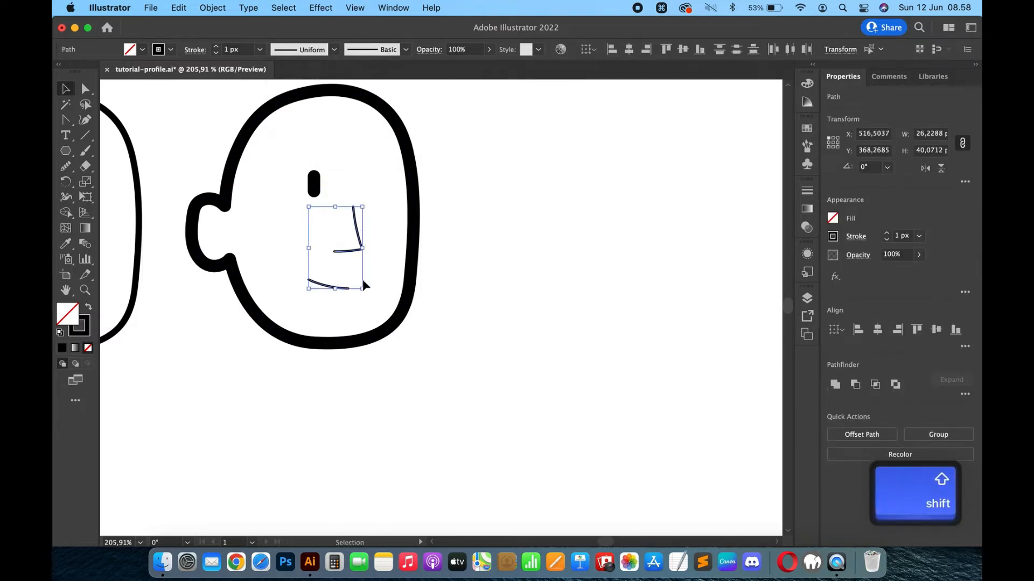
pyautogui.press('i')
pyautogui.click(414, 267)
pyautogui.press('v')
pyautogui.click(473, 245)
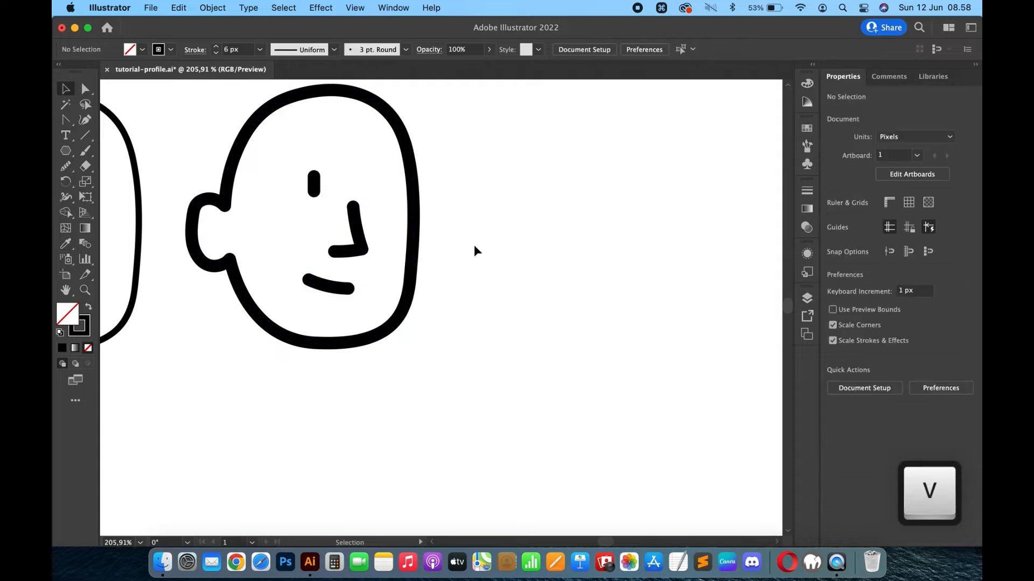
# Step: Nudge the nose and mouth down about 3 px within the face, then deselect them
pyautogui.scroll(-3, 474, 245)
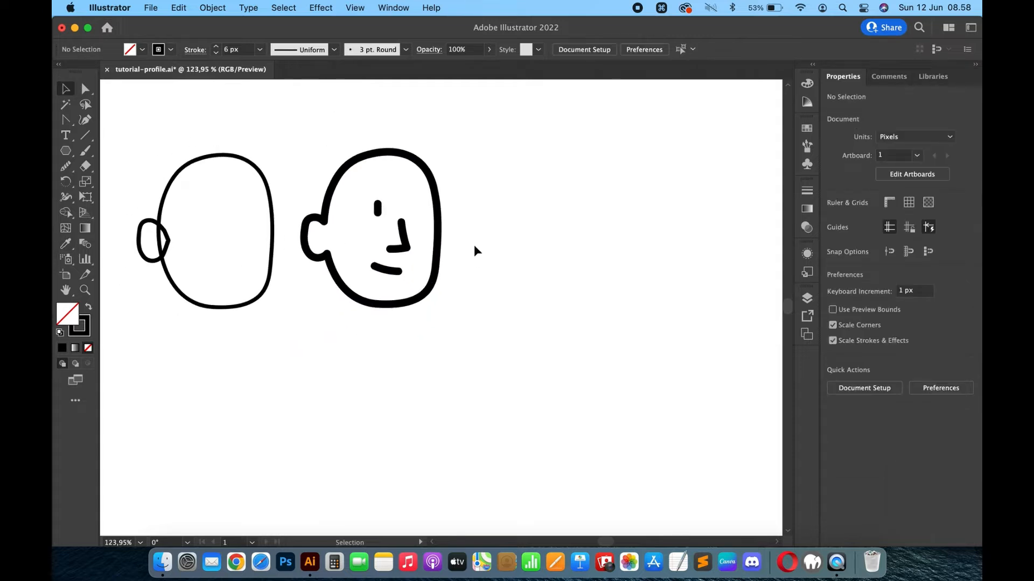
pyautogui.hscroll(2, 474, 245)
pyautogui.scroll(4, 365, 186)
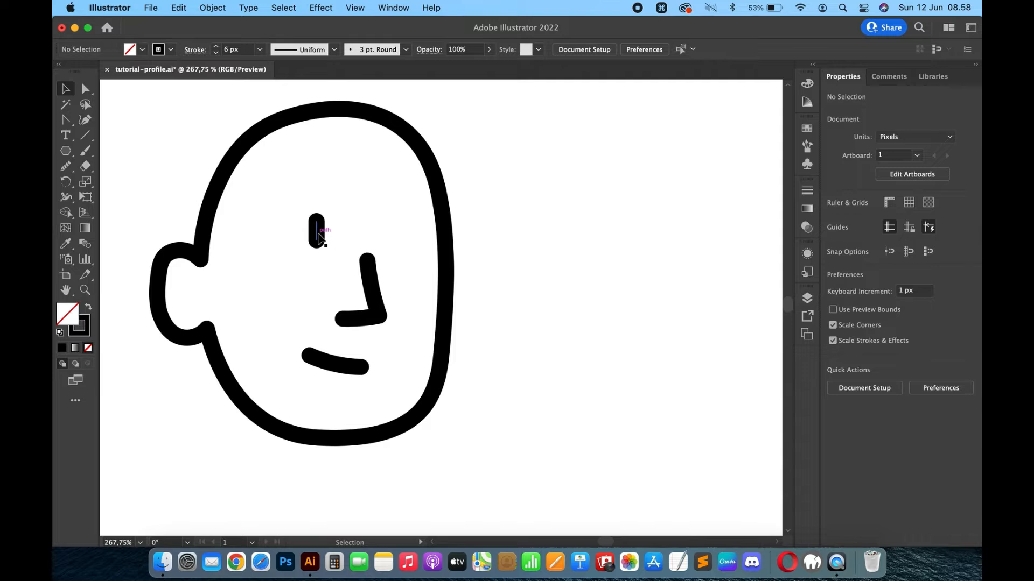
pyautogui.click(320, 239)
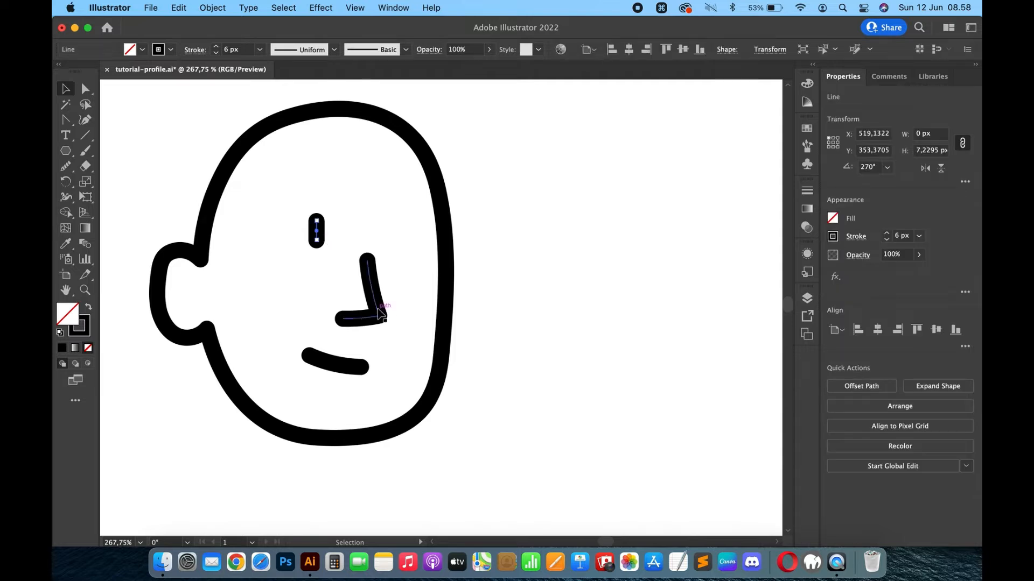
pyautogui.click(380, 312)
pyautogui.keyDown('shift'); pyautogui.click(342, 368); pyautogui.keyUp('shift')
pyautogui.press('Down')
pyautogui.press('Down')
pyautogui.press('Down')
pyautogui.press('Down')
pyautogui.press('Down')
pyautogui.press('Down')
pyautogui.click(327, 232)
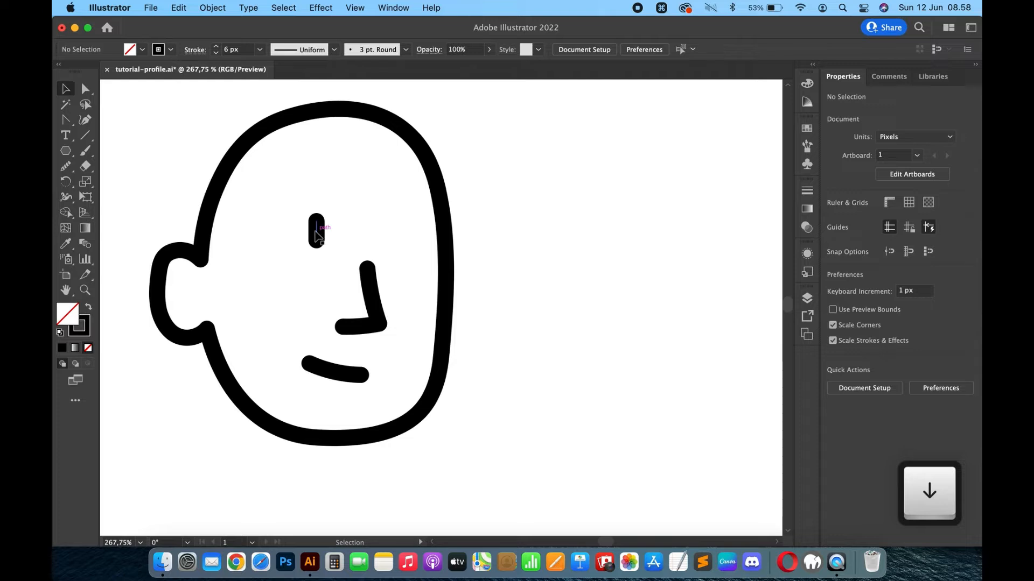
# Step: Move the eye line 3 px right and 3 px down from its current position
pyautogui.click(317, 235)
pyautogui.hotkey('shift', 'Right')
pyautogui.press('Left')
pyautogui.press('Left')
pyautogui.press('Left')
pyautogui.press('Left')
pyautogui.press('Left')
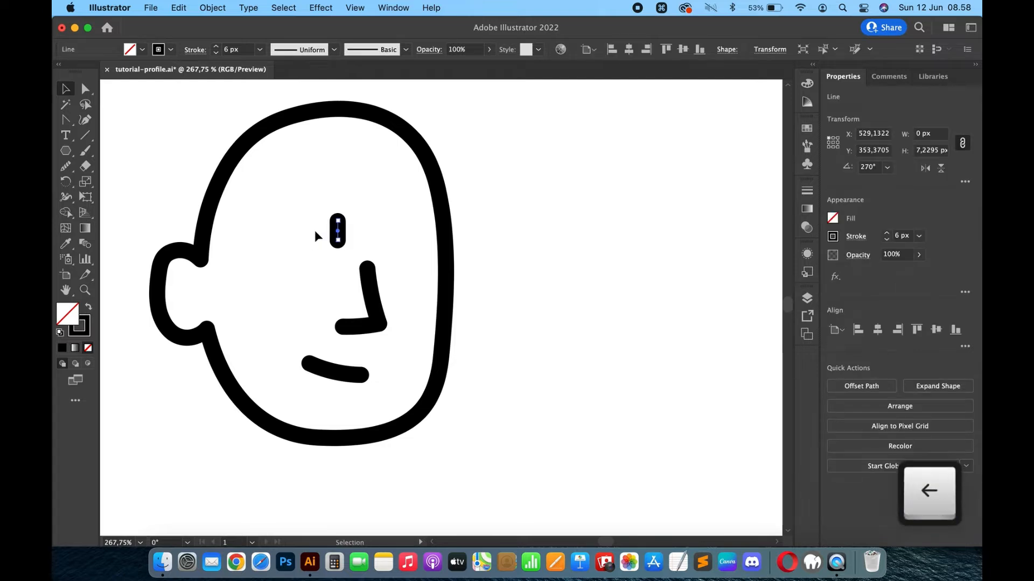
pyautogui.press('Down')
pyautogui.press('Down')
pyautogui.press('Down')
pyautogui.press('Left')
pyautogui.press('Left')
pyautogui.press('Left')
pyautogui.press('Left')
pyautogui.press('Left')
pyautogui.press('Left')
pyautogui.press('Left')
pyautogui.press('Down')
pyautogui.press('Down')
pyautogui.press('Down')
pyautogui.press('Down')
# Step: Duplicate the eye in place and move the copy 30 px to the right as the second eye
pyautogui.press('super+c')
pyautogui.press('super+f')
pyautogui.hotkey('shift', 'Right')
pyautogui.hotkey('shift', 'Right')
pyautogui.hotkey('shift', 'Right')
pyautogui.hotkey('shift', 'Right')
pyautogui.hotkey('shift', 'Right')
pyautogui.press('Right')
pyautogui.press('Left')
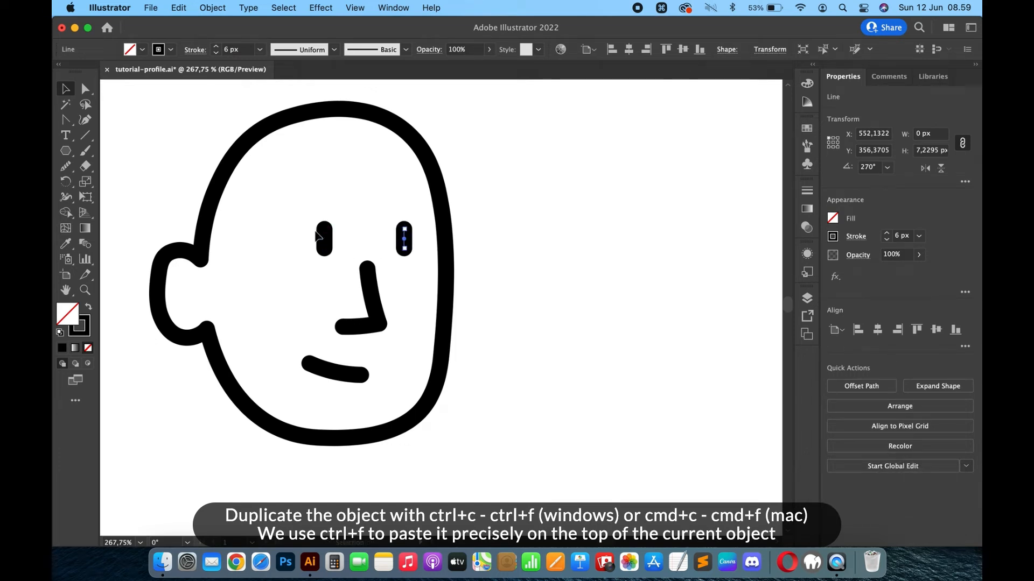
pyautogui.press('Right')
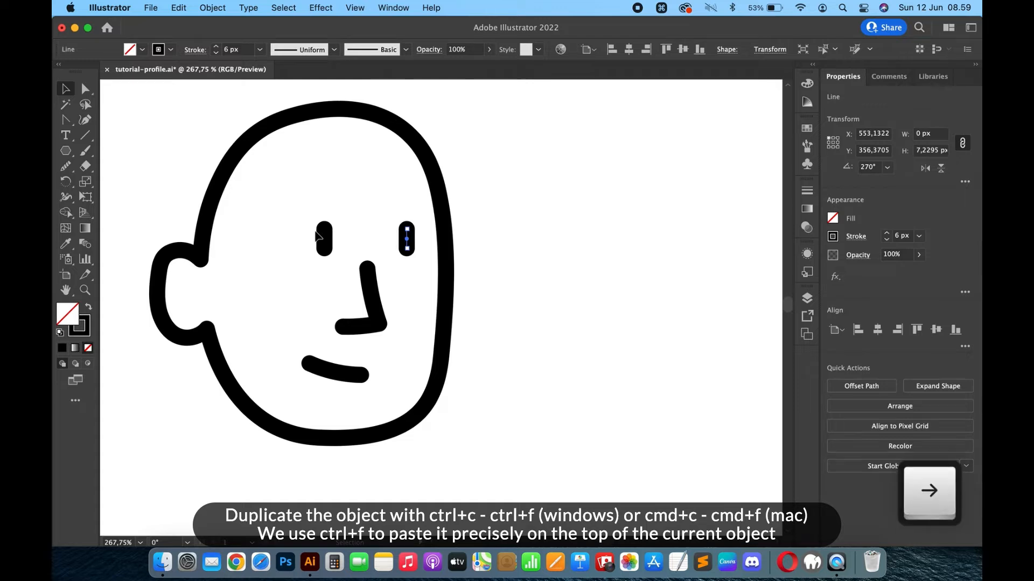
pyautogui.press('Left')
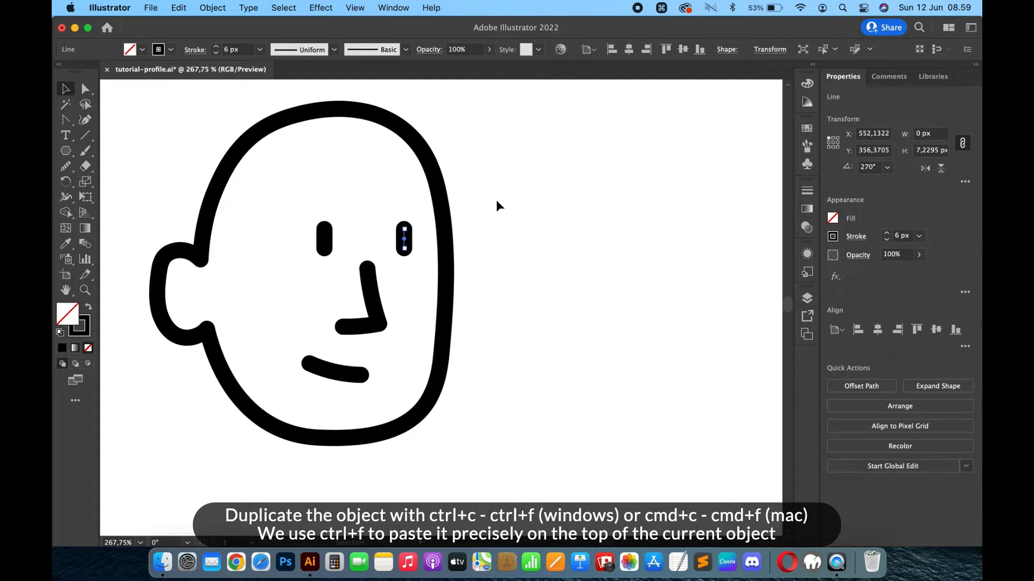
# Step: Select both eyes and set their stroke weight to 8 px
pyautogui.keyDown('shift'); pyautogui.click(329, 237); pyautogui.keyUp('shift')
pyautogui.click(885, 235)
pyautogui.click(886, 234)
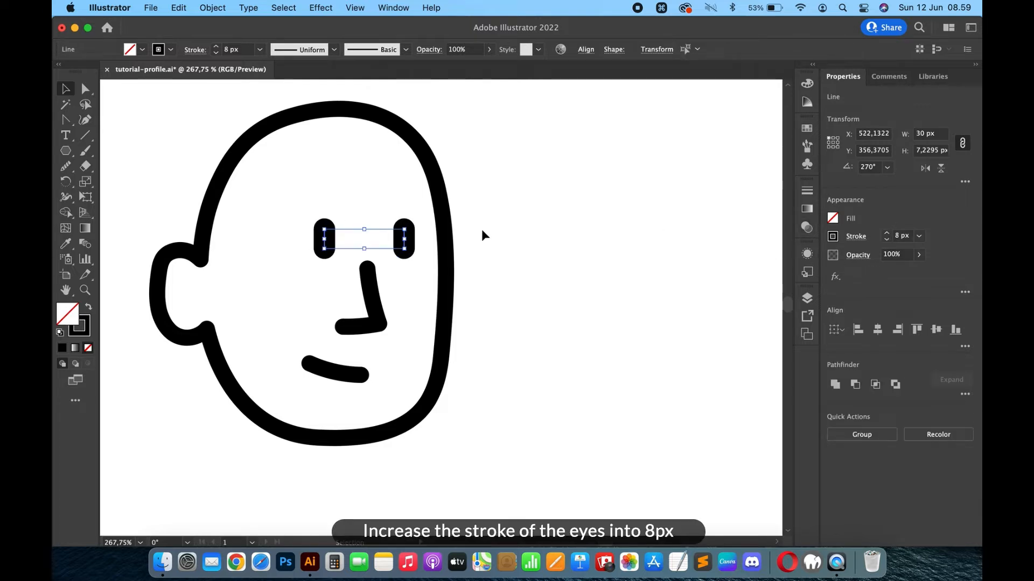
# Step: Shorten both eyes from their upper ends to about 5.5 px tall, set their stroke back to 8 px, and deselect them
pyautogui.scroll(5, 408, 232)
pyautogui.moveTo(293, 227); pyautogui.dragTo(293, 241)
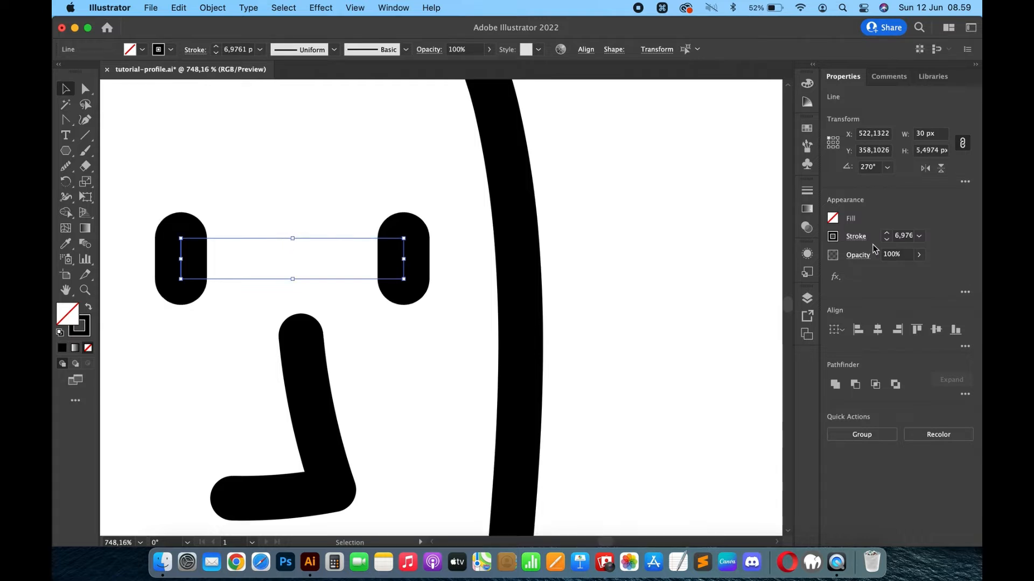
pyautogui.click(888, 235)
pyautogui.click(888, 235)
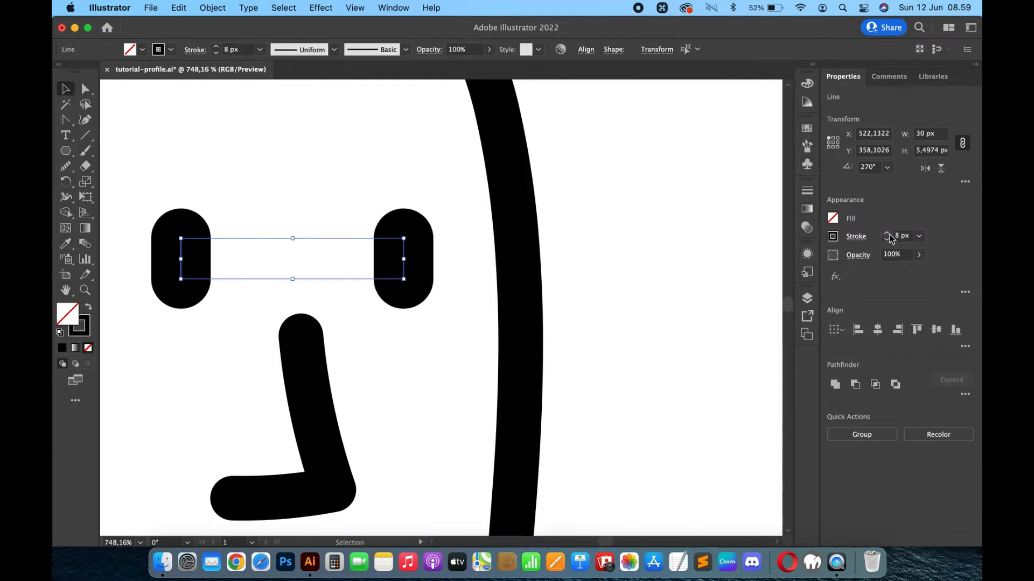
pyautogui.click(732, 249)
# Step: Duplicate the complete face with its ear and features, and place the copy in the empty area below the original
pyautogui.press('super+0')
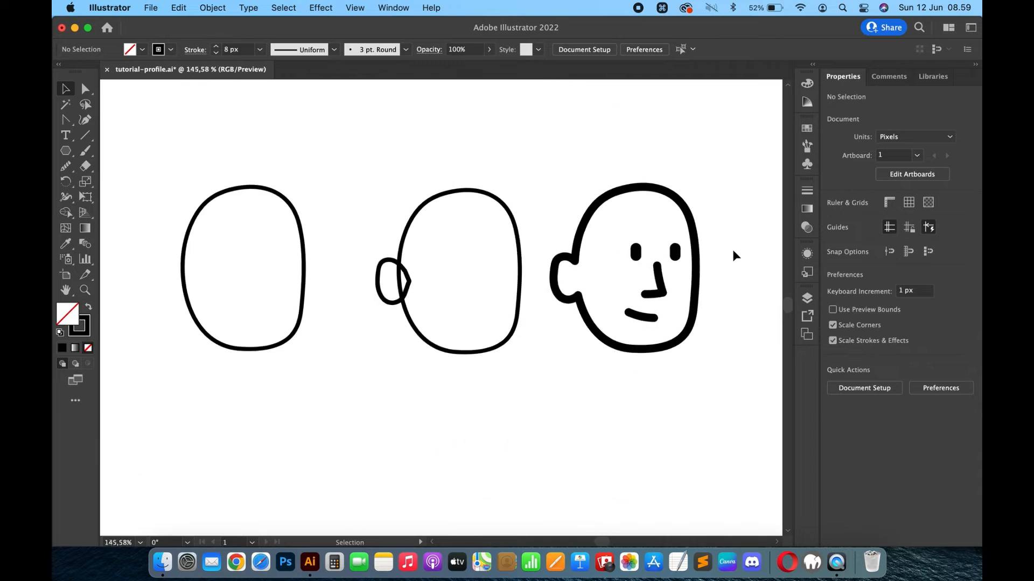
pyautogui.hscroll(2, 732, 250)
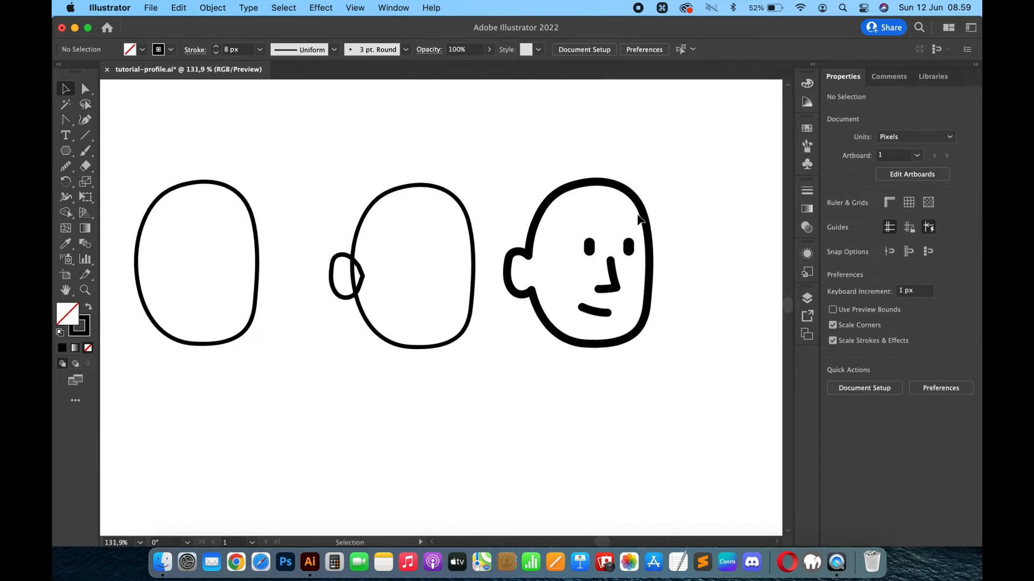
pyautogui.scroll(-5, 638, 215)
pyautogui.hscroll(2, 683, 228)
pyautogui.moveTo(636, 176); pyautogui.dragTo(579, 274)
pyautogui.hscroll(-4, 538, 302)
pyautogui.press('super+v')
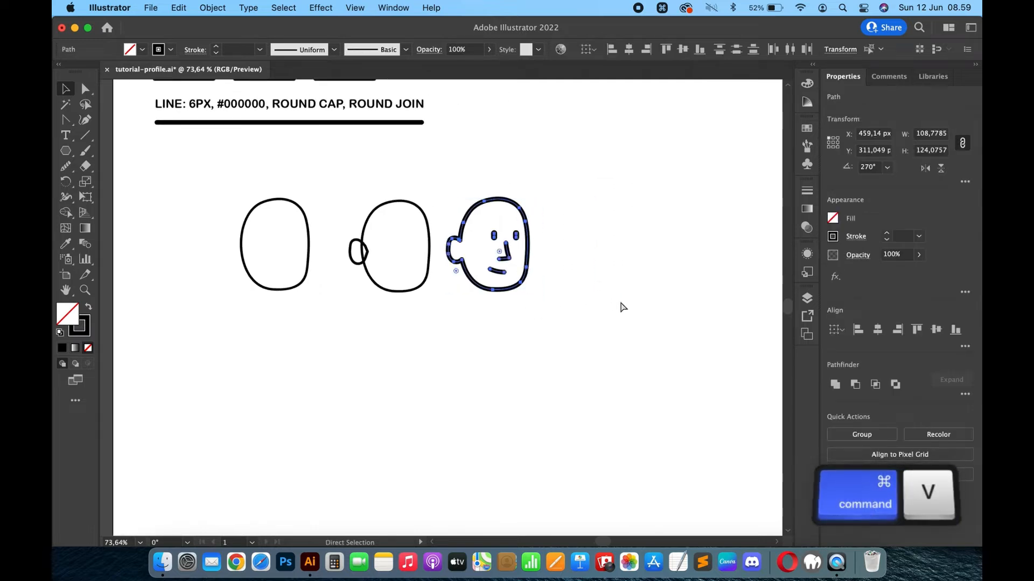
pyautogui.moveTo(467, 318); pyautogui.dragTo(470, 424)
pyautogui.click(600, 360)
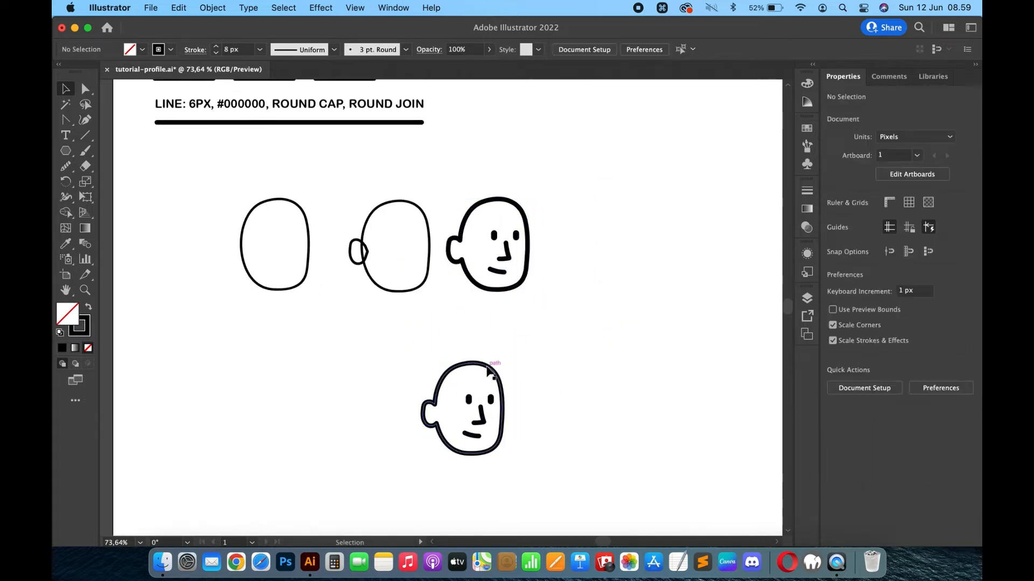
# Step: Fill the copied head with the #F9B485 skin color from the palette swatch using the Eyedropper, then deselect it
pyautogui.click(487, 370)
pyautogui.scroll(-3, 487, 371)
pyautogui.press('i')
pyautogui.click(285, 161)
pyautogui.press('v')
pyautogui.click(528, 368)
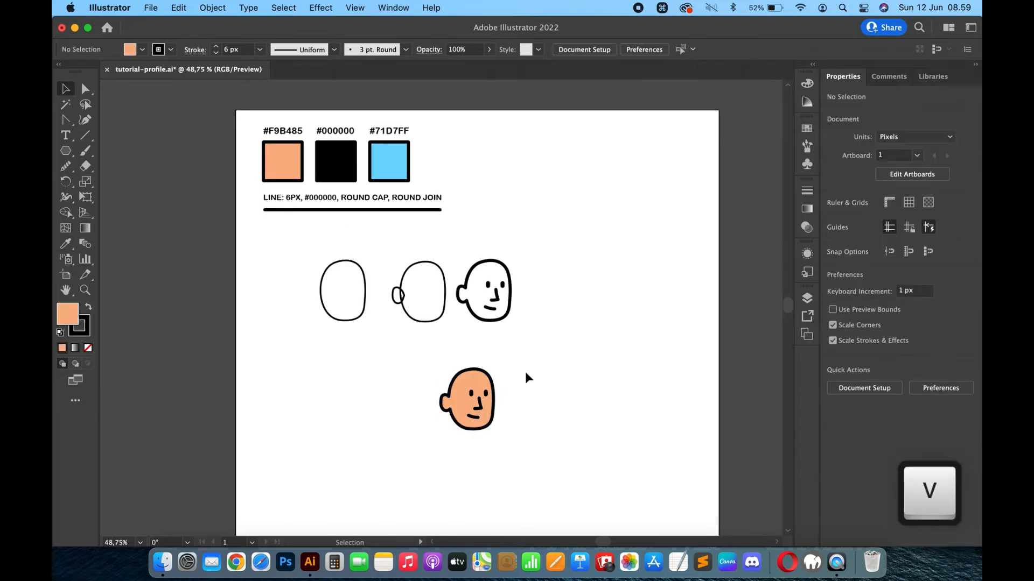
pyautogui.scroll(3, 525, 372)
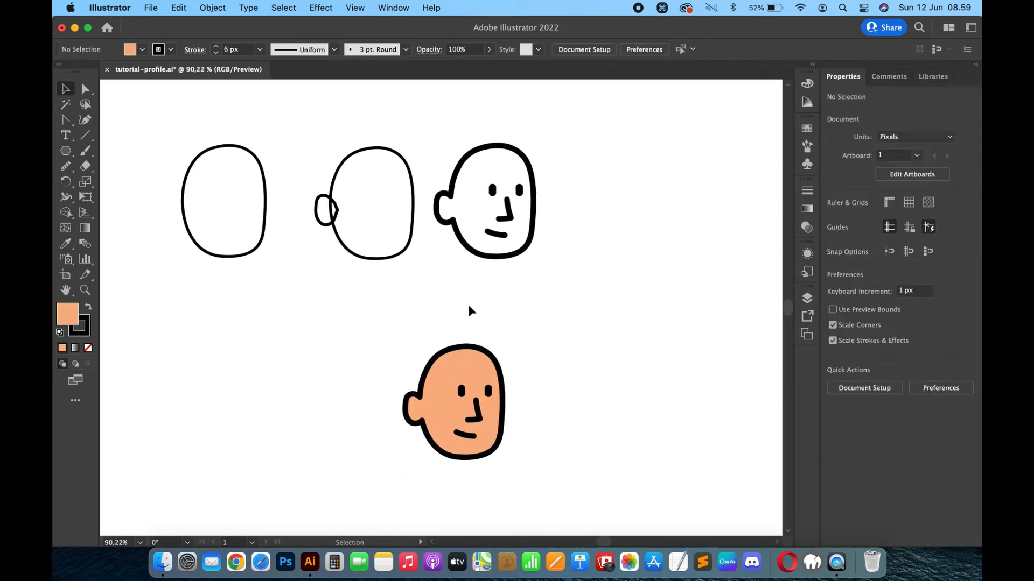
pyautogui.click(467, 371)
pyautogui.click(558, 338)
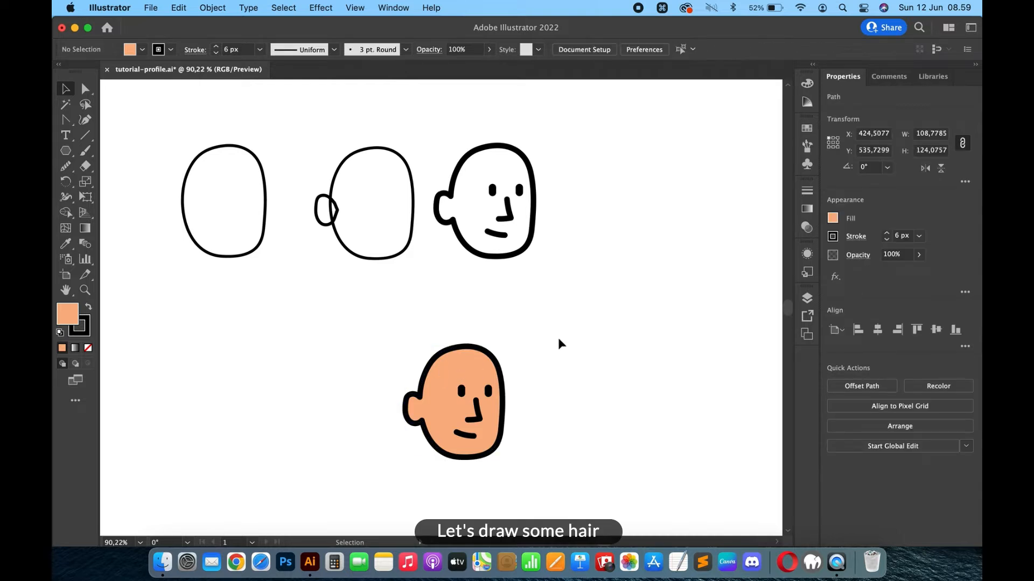
# Step: Paint a wavy hair outline around the top of the colored head with the Paintbrush, about 132 px wide and 105 px tall
pyautogui.click(85, 150)
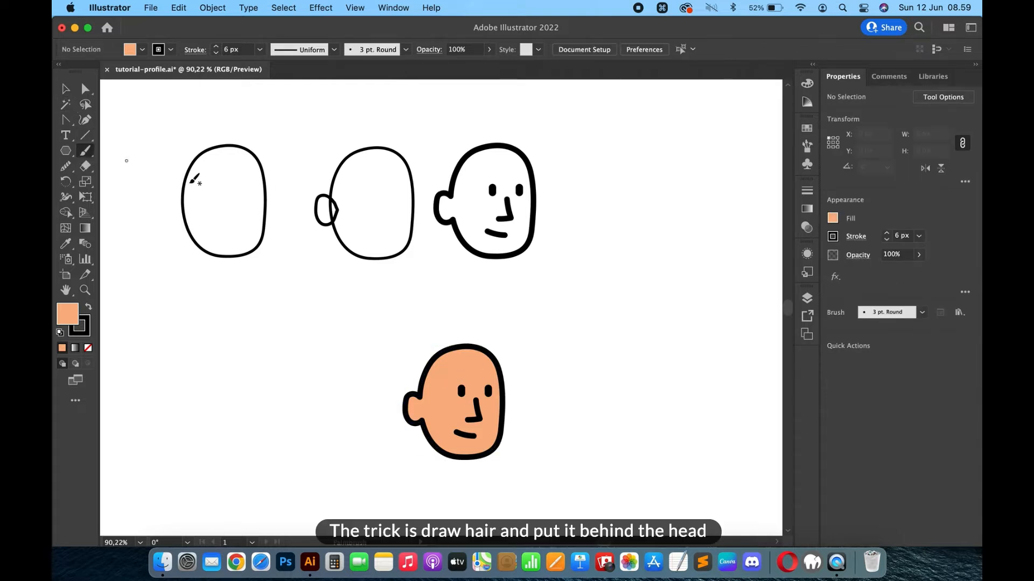
pyautogui.scroll(3, 421, 382)
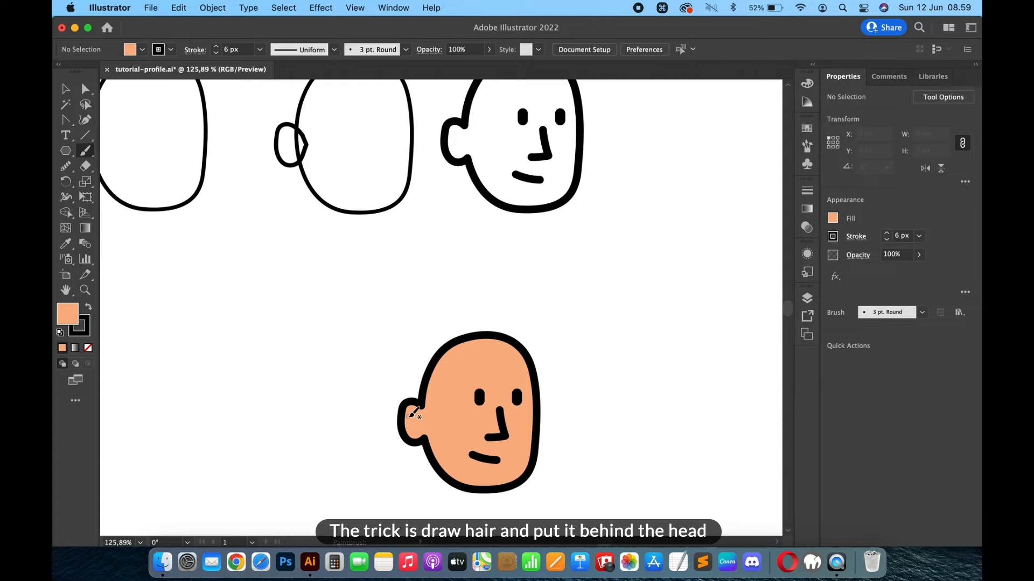
pyautogui.moveTo(413, 415)
pyautogui.mouseDown()
pyautogui.moveTo(398, 416)
pyautogui.moveTo(393, 365)
pyautogui.moveTo(420, 325)
pyautogui.moveTo(490, 296)
pyautogui.moveTo(518, 310)
pyautogui.moveTo(549, 307)
pyautogui.moveTo(556, 321)
pyautogui.moveTo(537, 415)
pyautogui.moveTo(423, 431)
pyautogui.mouseUp()
# Step: Join the hair outline's two open end points near the ear to close the path, then deselect it
pyautogui.press('a')
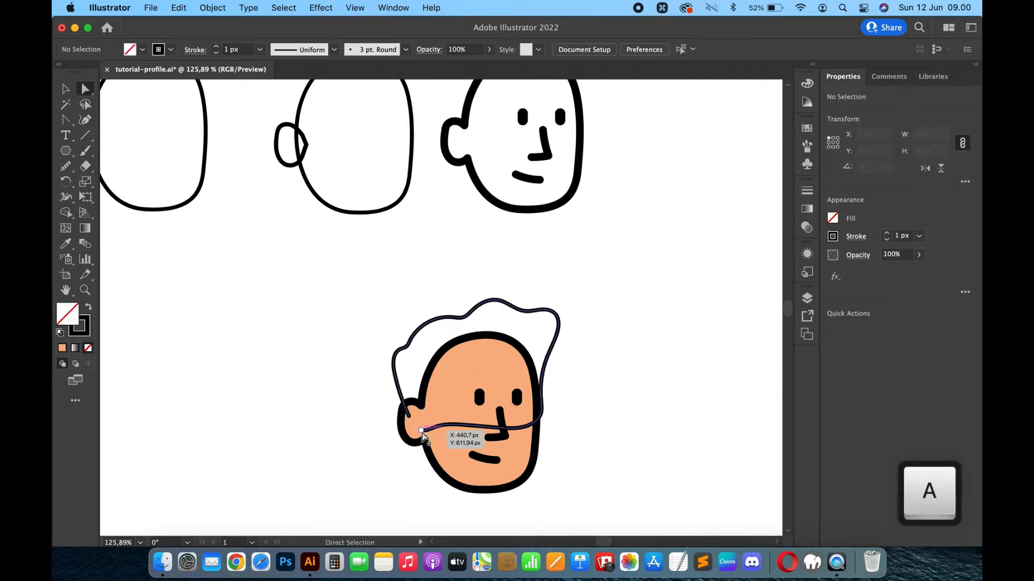
pyautogui.click(422, 432)
pyautogui.keyDown('shift'); pyautogui.click(411, 414); pyautogui.keyUp('shift')
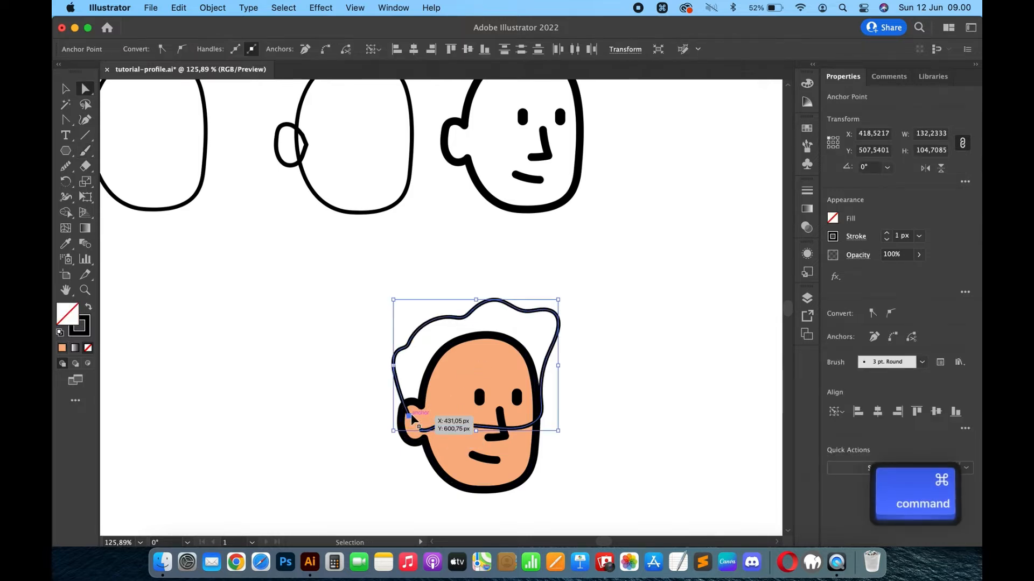
pyautogui.press('super+j')
pyautogui.scroll(-3, 413, 419)
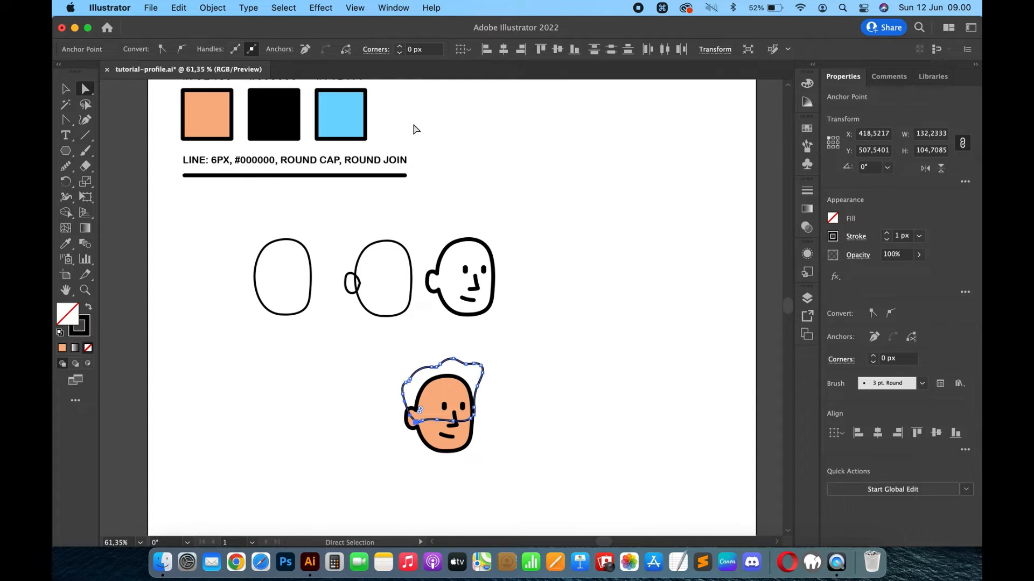
pyautogui.click(354, 342)
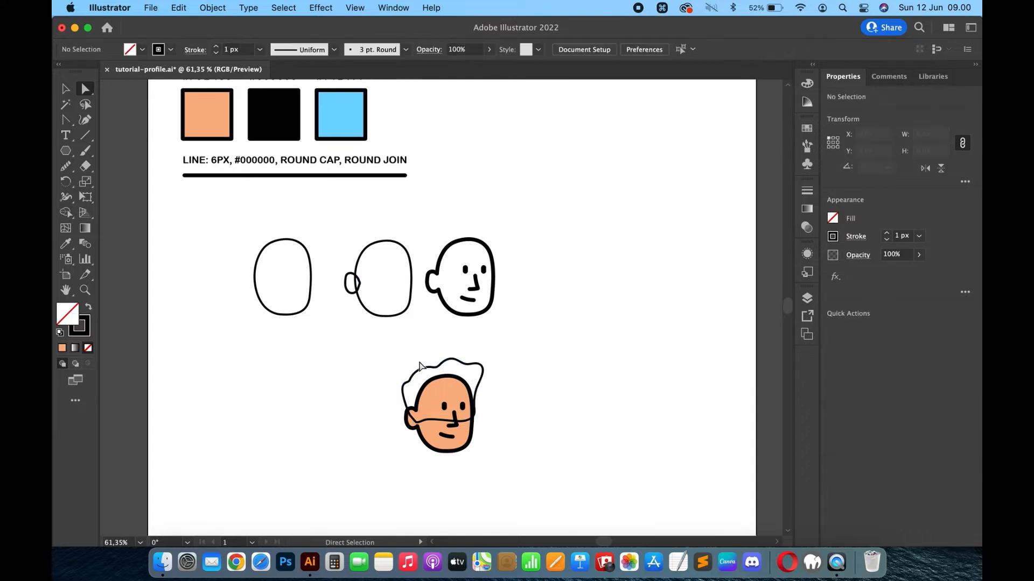
# Step: Select the whole hair path and change its brush definition to Basic
pyautogui.click(420, 366)
pyautogui.click(66, 89)
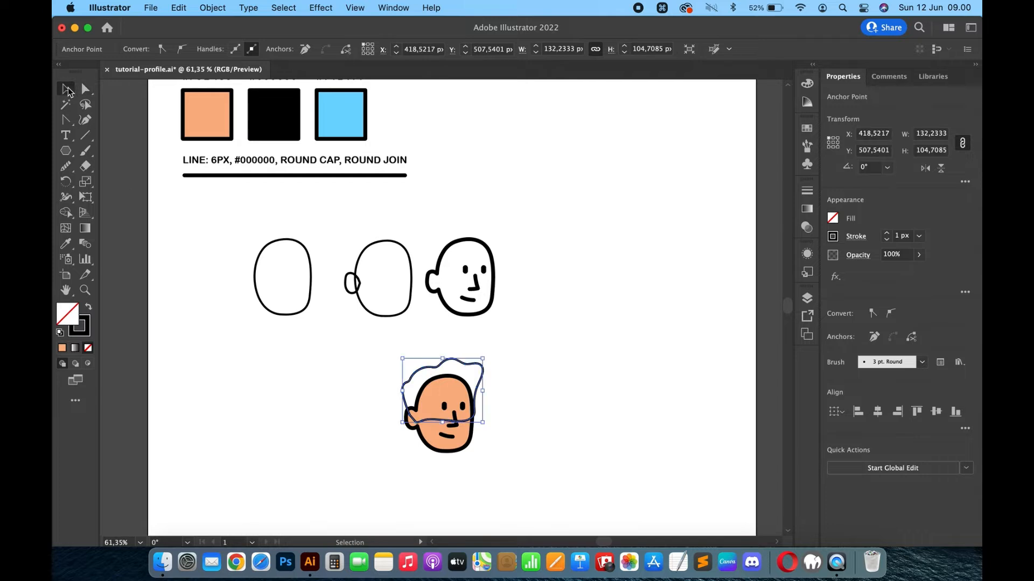
pyautogui.click(345, 372)
pyautogui.click(457, 364)
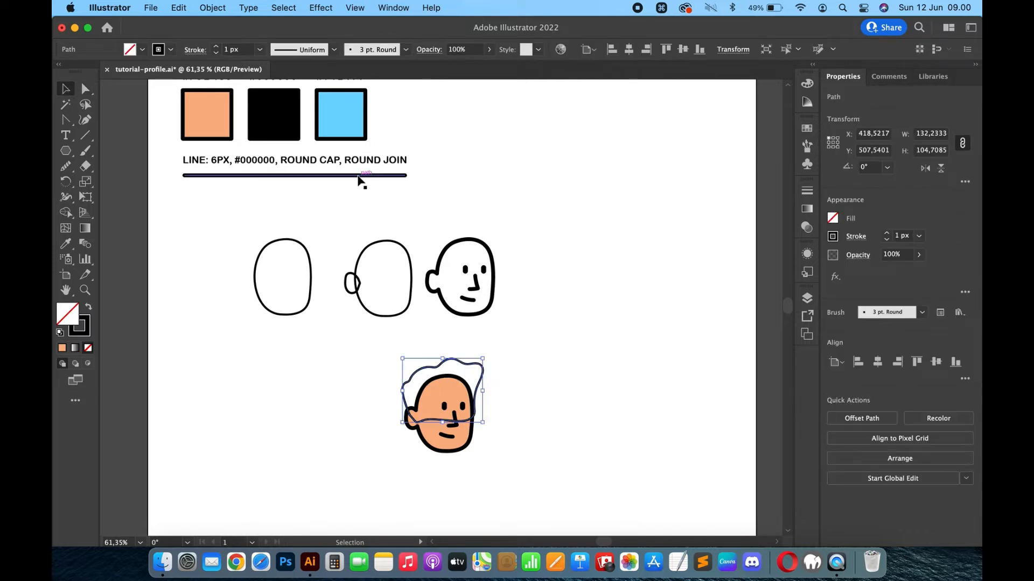
pyautogui.click(406, 49)
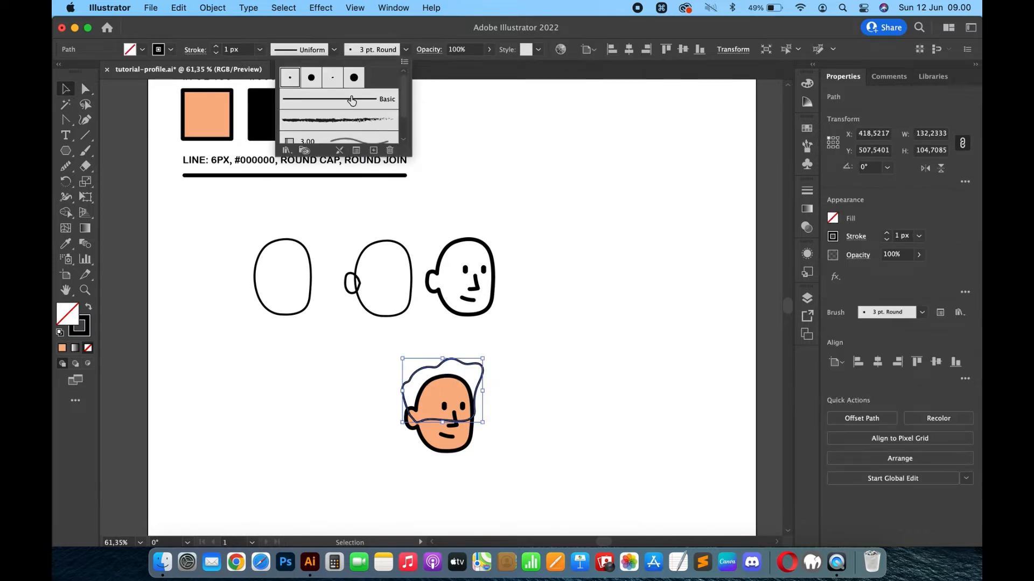
pyautogui.click(352, 101)
pyautogui.click(493, 156)
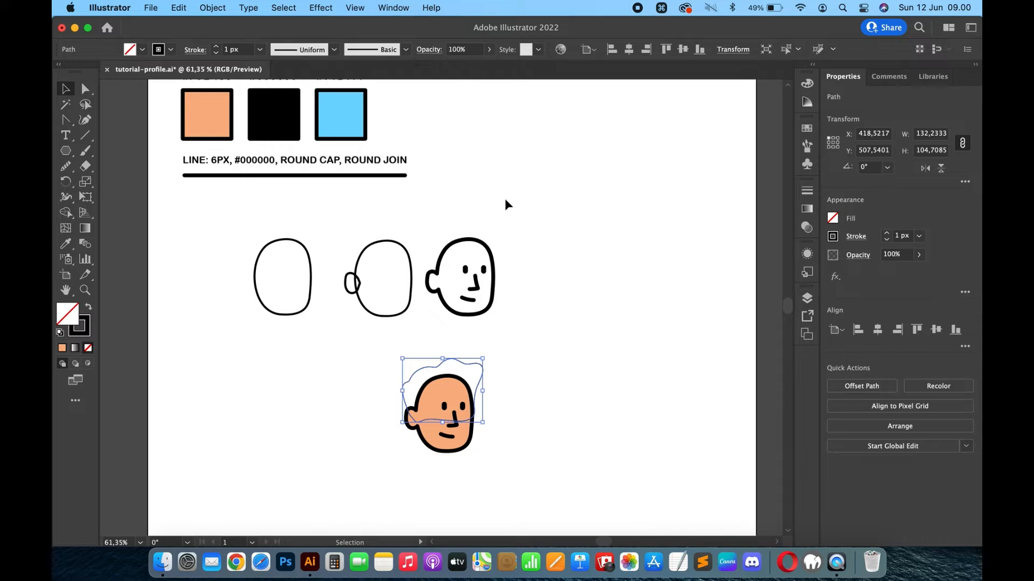
# Step: Apply the black #000000 swatch's appearance to the hair shape with the Eyedropper
pyautogui.press('i')
pyautogui.click(274, 108)
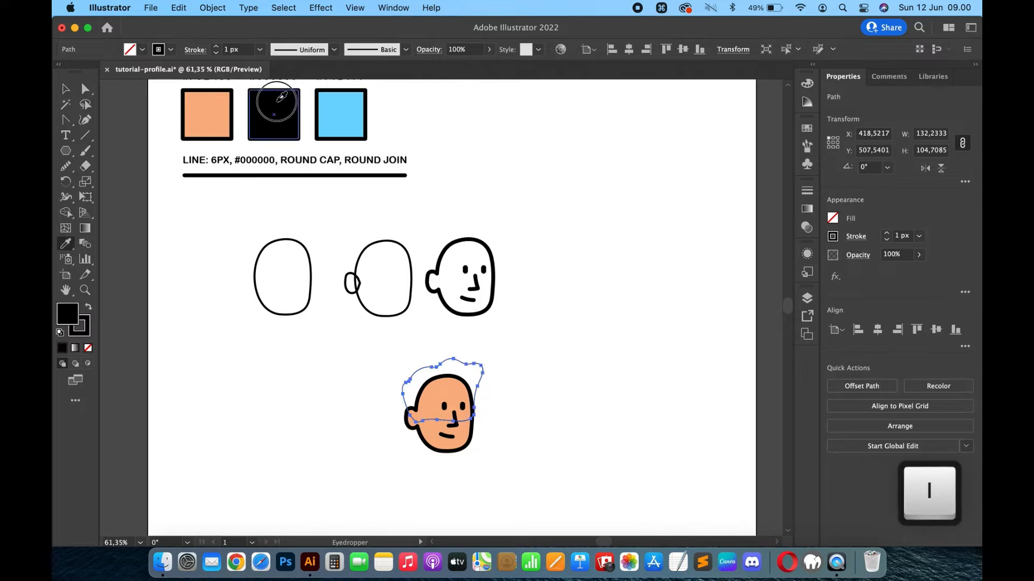
# Step: Send the black hair shape backward until it sits behind the face and ear, then deselect it
pyautogui.press('v')
pyautogui.click(526, 340)
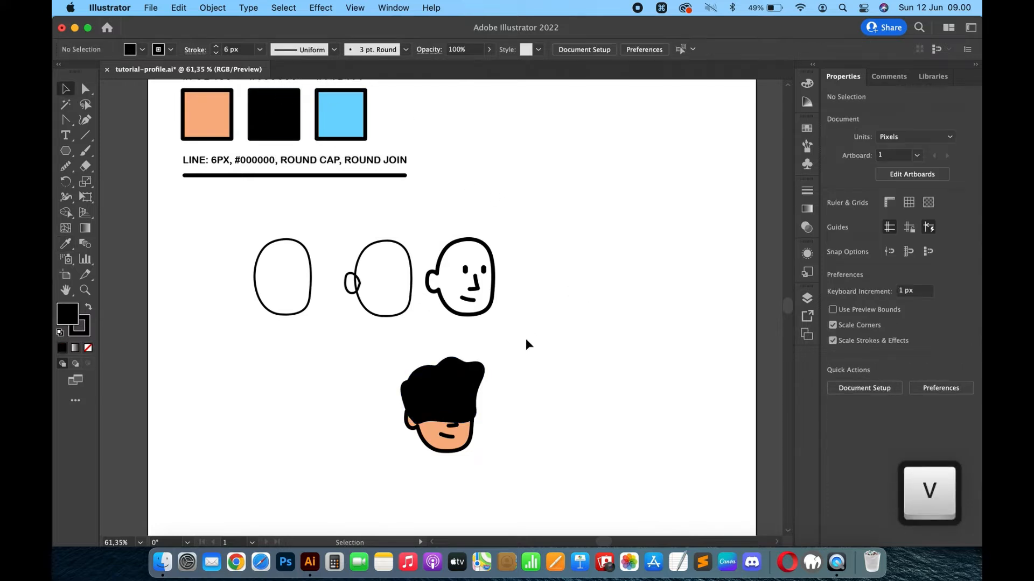
pyautogui.click(477, 372)
pyautogui.scroll(3, 476, 371)
pyautogui.scroll(2, 468, 379)
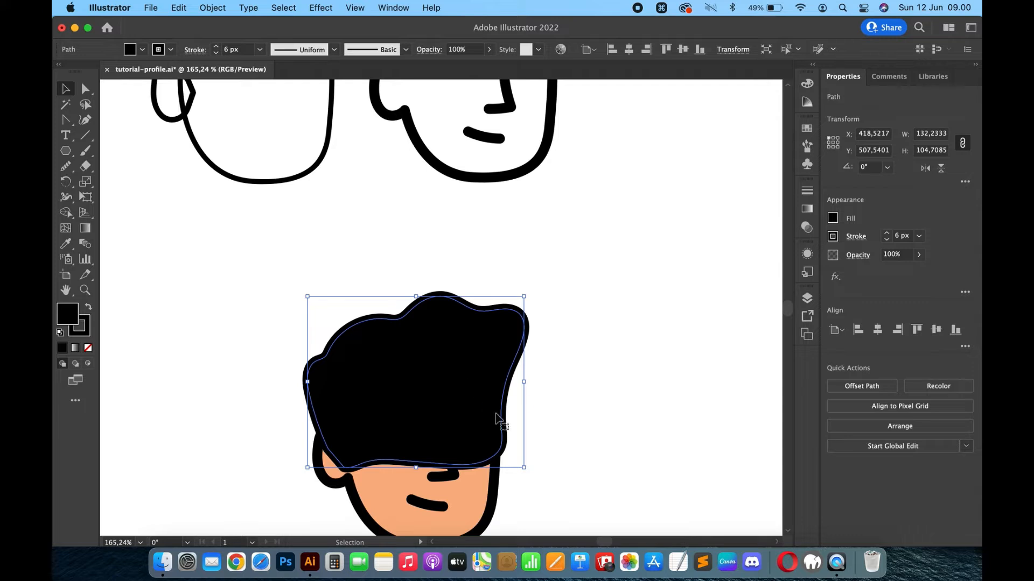
pyautogui.press('super+bracketleft')
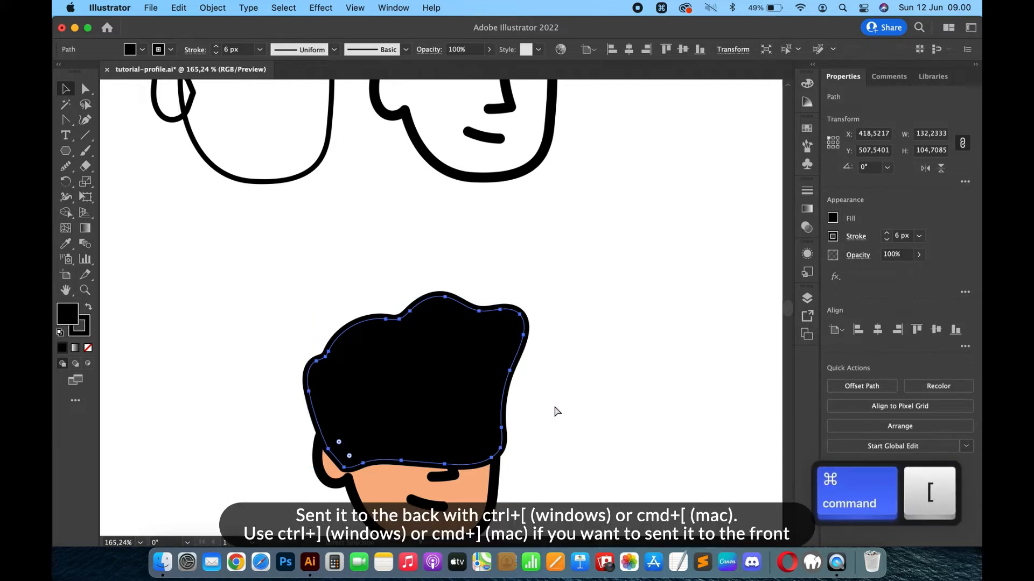
pyautogui.press('super+bracketleft')
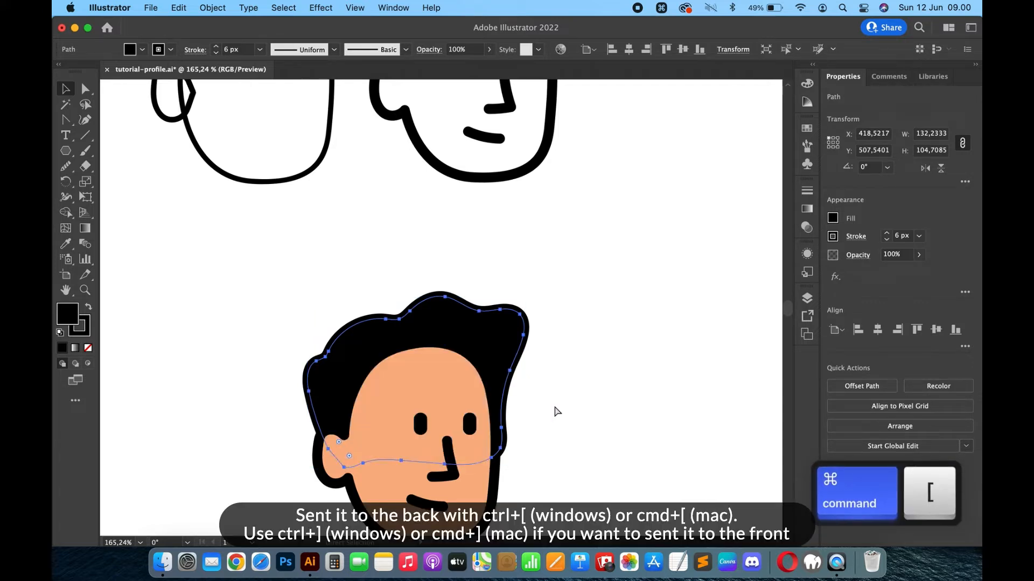
pyautogui.click(555, 407)
pyautogui.scroll(-2, 555, 407)
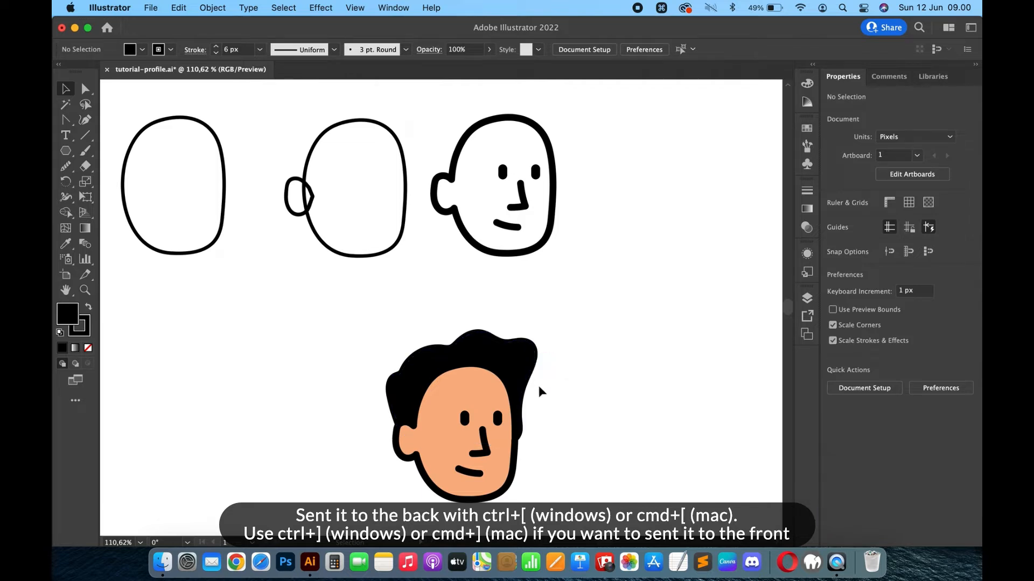
pyautogui.click(463, 386)
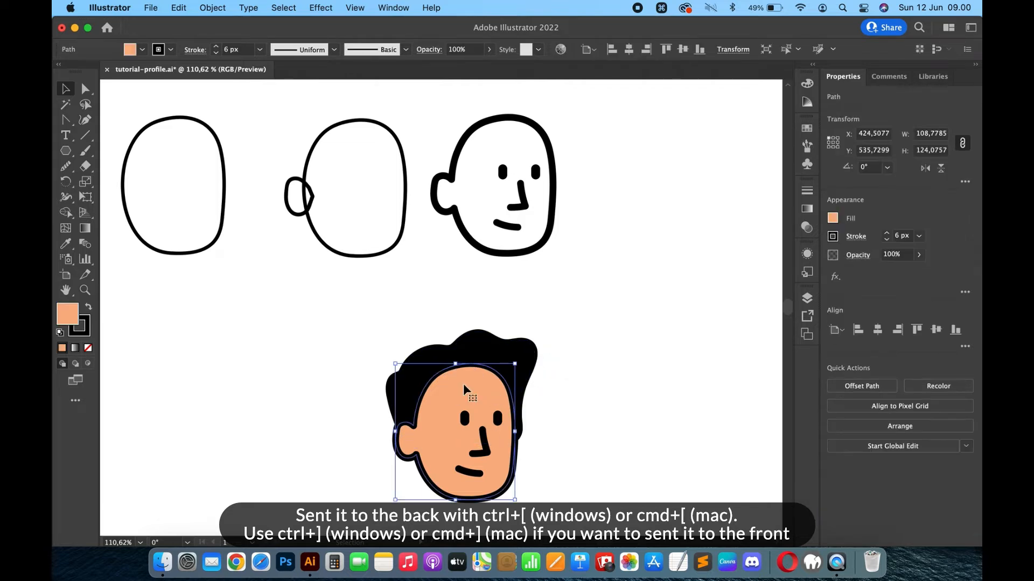
pyautogui.click(270, 338)
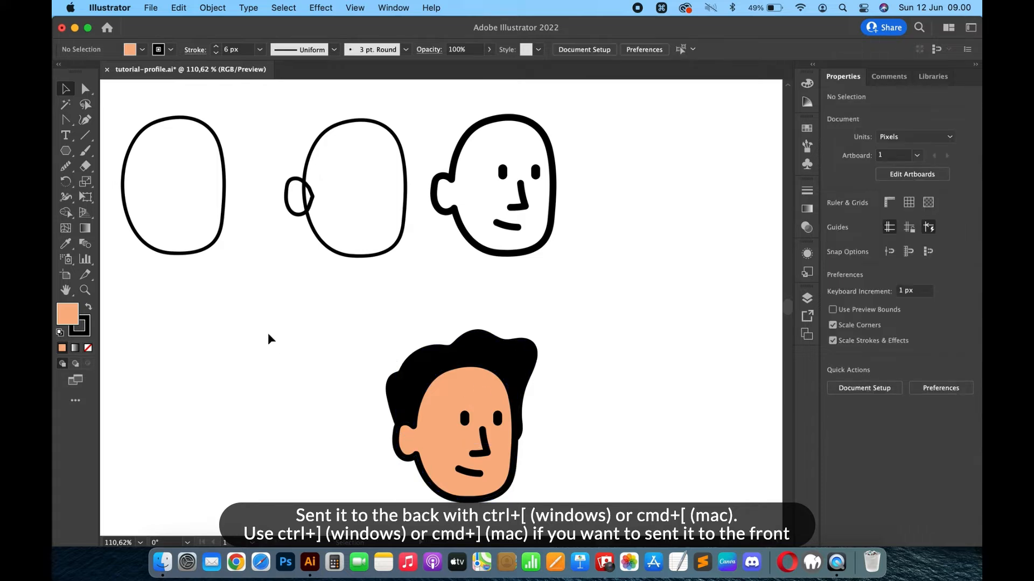
# Step: Paint a front hair outline with the Paintbrush, with a wavy fringe across the forehead and a sideburn by the ear, about 93 px wide and 78 px tall
pyautogui.press('b')
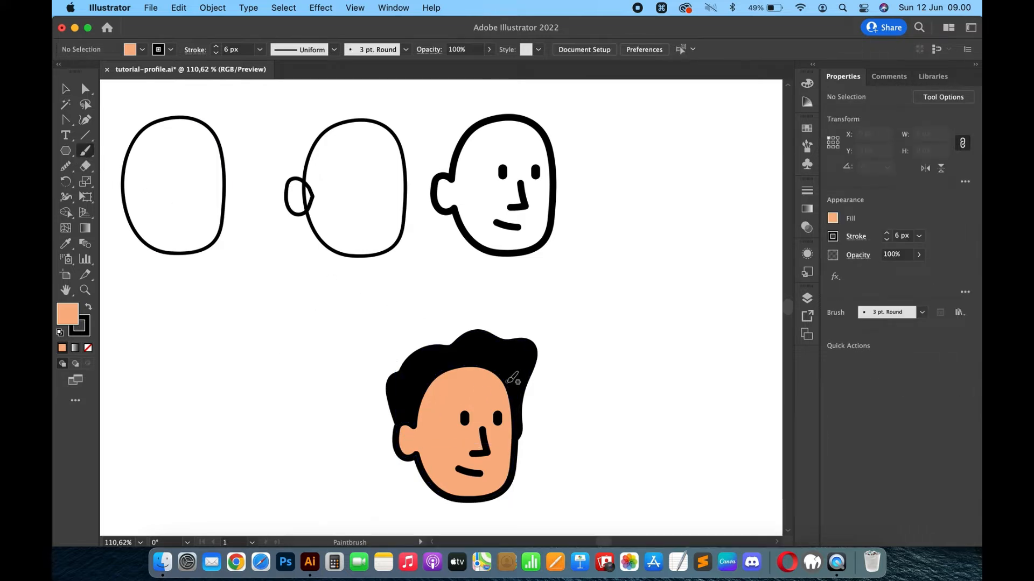
pyautogui.scroll(5, 513, 378)
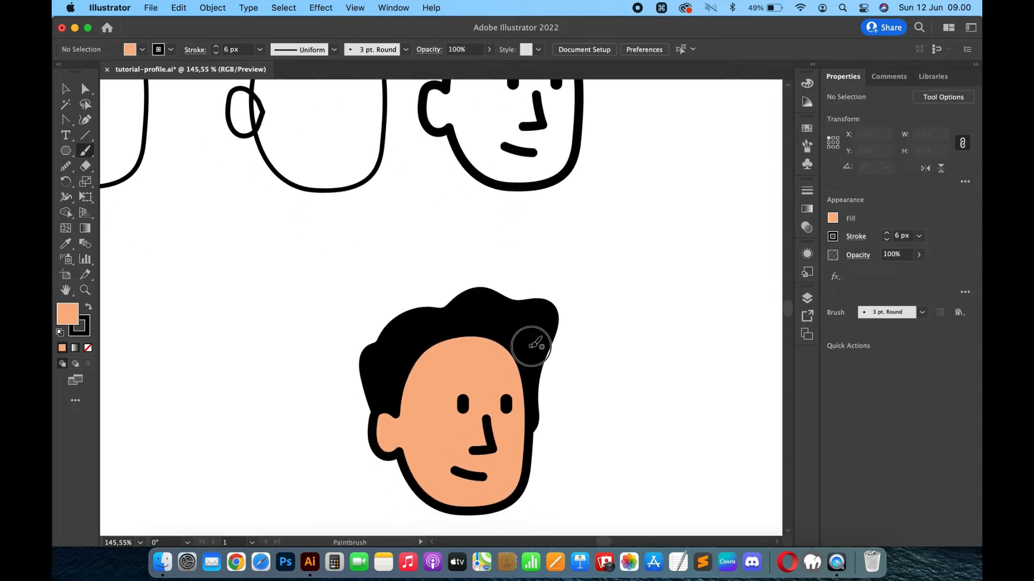
pyautogui.moveTo(483, 373); pyautogui.dragTo(454, 365)
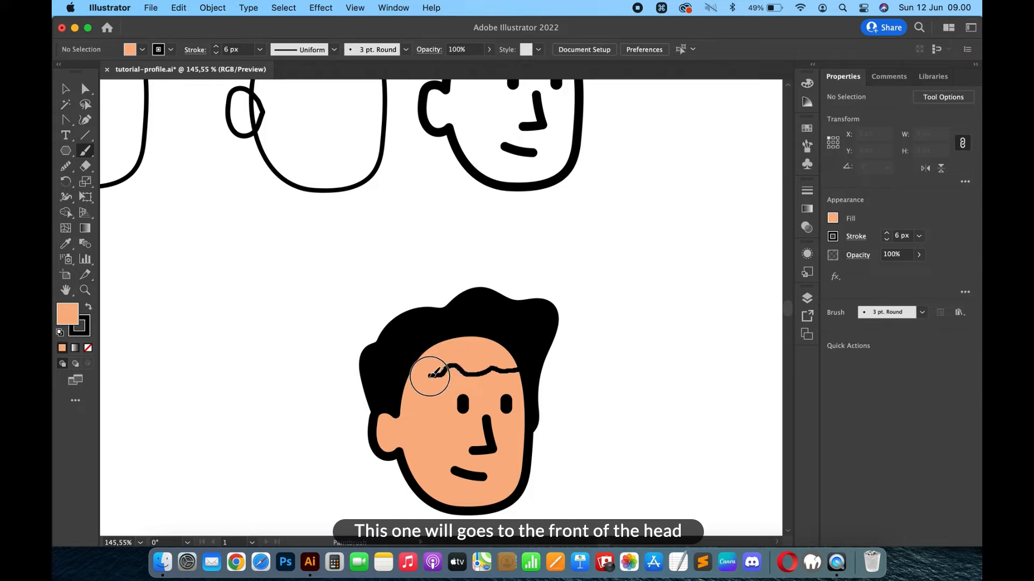
pyautogui.moveTo(430, 375)
pyautogui.mouseDown()
pyautogui.moveTo(418, 376)
pyautogui.moveTo(412, 425)
pyautogui.moveTo(399, 427)
pyautogui.moveTo(393, 392)
pyautogui.mouseUp()
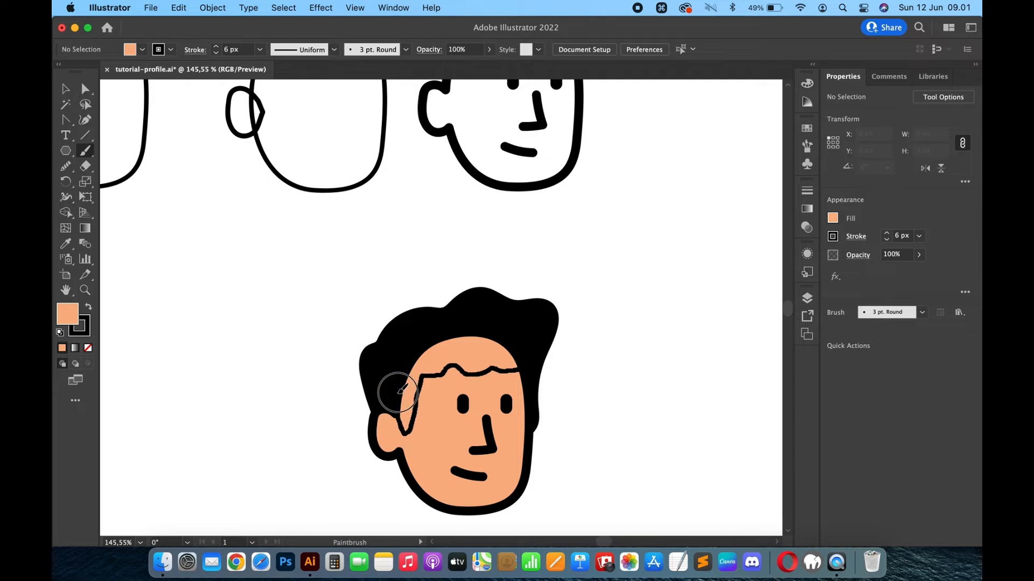
pyautogui.press('d')
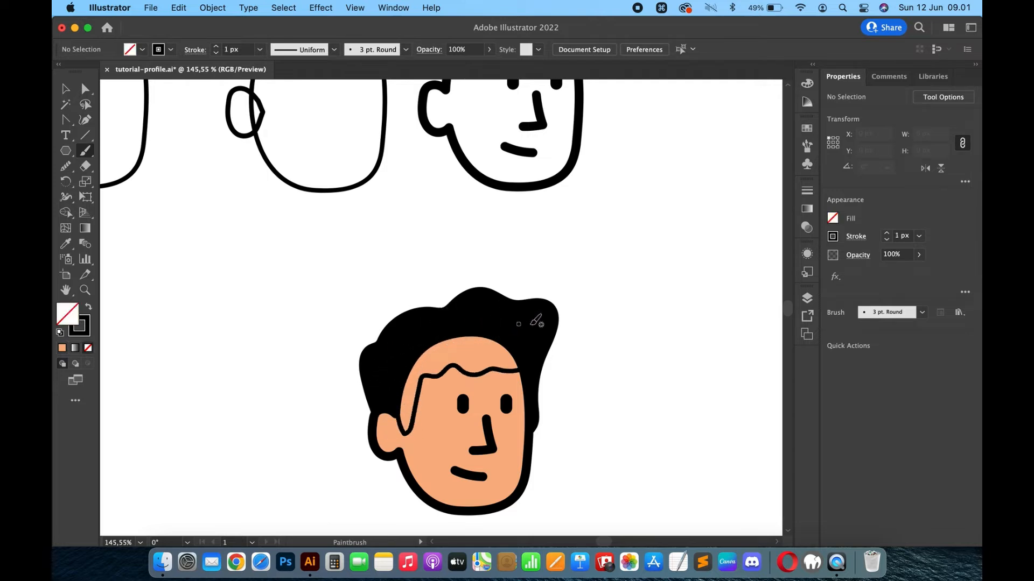
# Step: Join the front hair outline's two open end points inside the black hair to close the path, then deselect it
pyautogui.press('a')
pyautogui.click(531, 348)
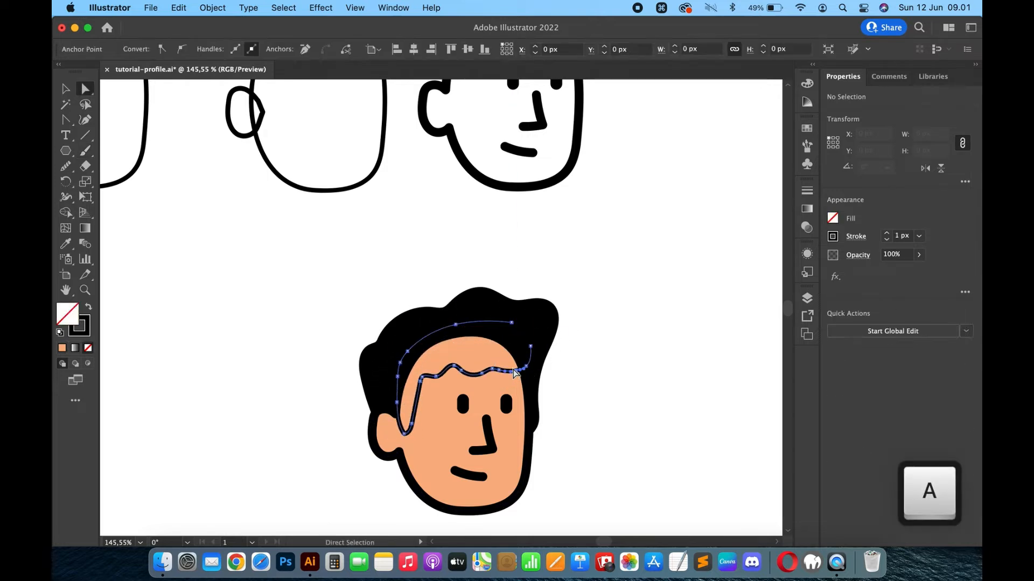
pyautogui.keyDown('shift'); pyautogui.click(512, 322); pyautogui.keyUp('shift')
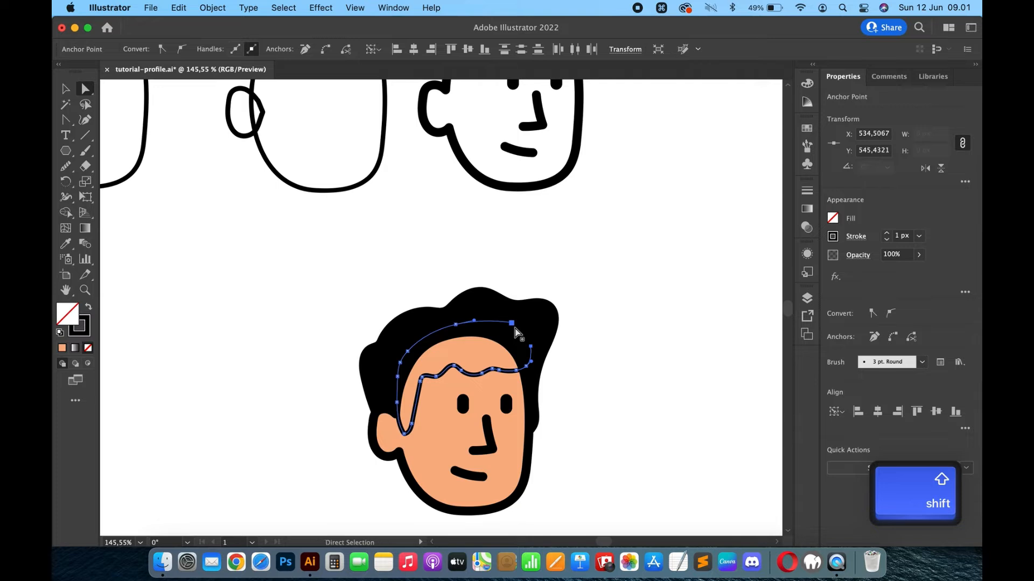
pyautogui.press('super+j')
pyautogui.press('v')
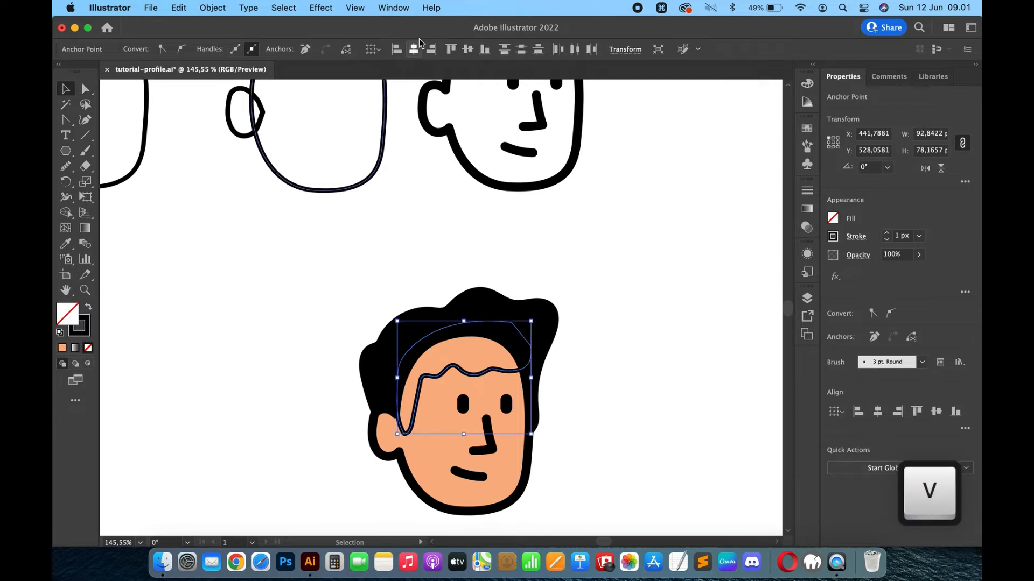
pyautogui.click(486, 272)
# Step: Select the closed front hair path and change its brush definition to Basic
pyautogui.click(512, 375)
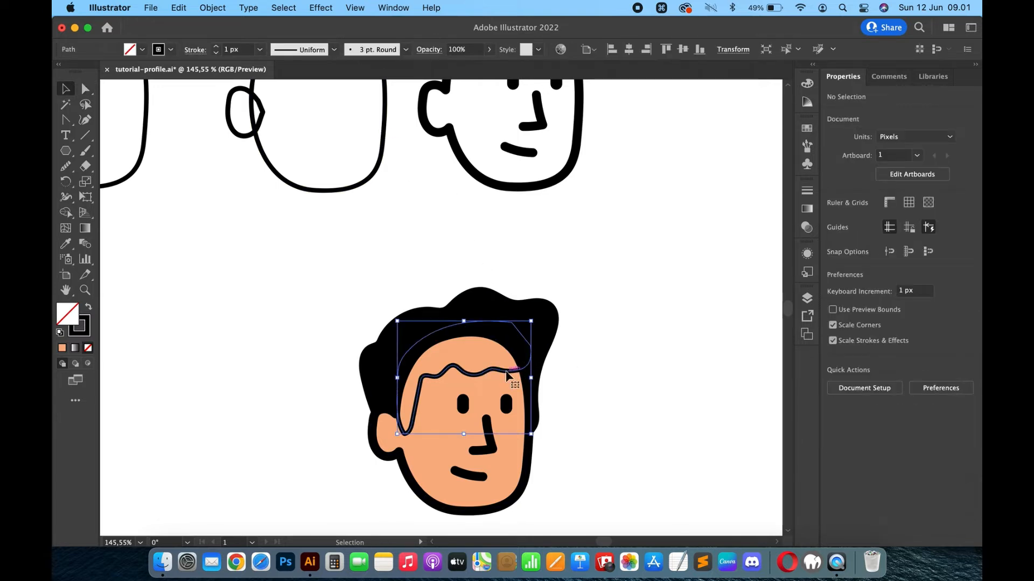
pyautogui.click(406, 51)
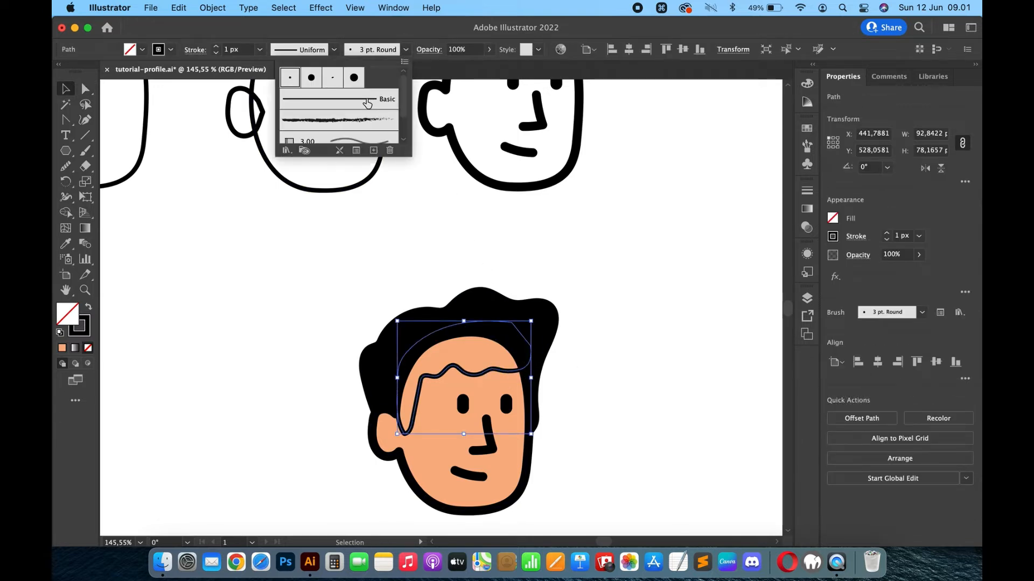
pyautogui.click(368, 104)
pyautogui.click(593, 267)
# Step: Apply the black #000000 swatch's appearance to the front hair shape with the Eyedropper, then deselect it
pyautogui.scroll(-5, 579, 293)
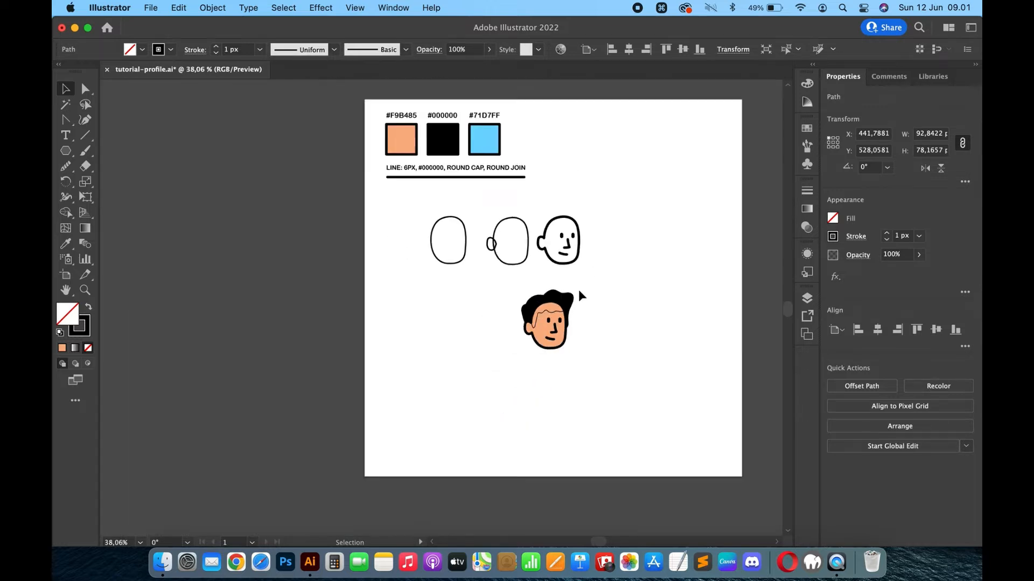
pyautogui.press('i')
pyautogui.click(451, 146)
pyautogui.press('v')
pyautogui.click(631, 274)
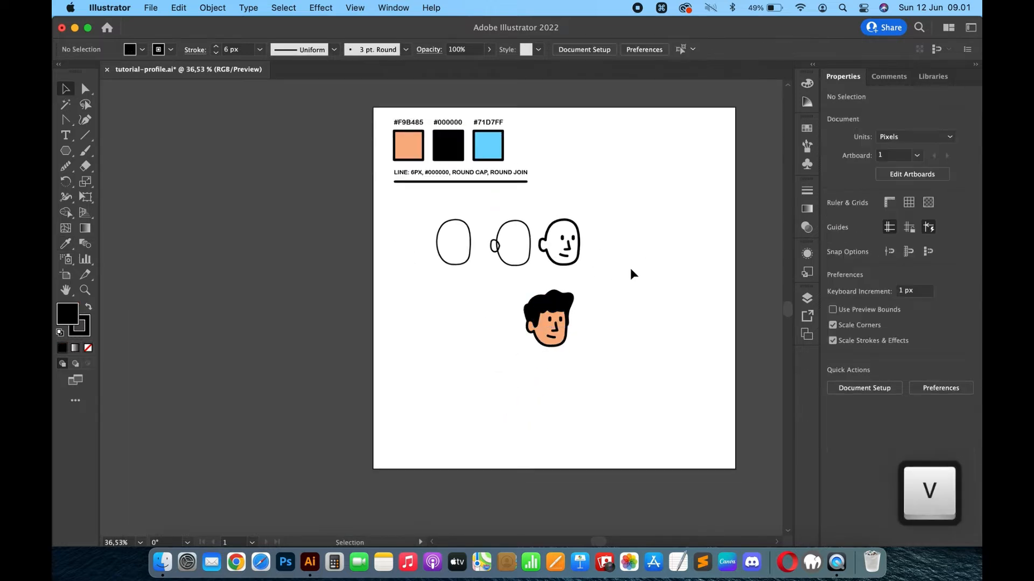
# Step: Nudge the front hair shape slightly upward over the forehead and deselect it
pyautogui.scroll(5, 631, 274)
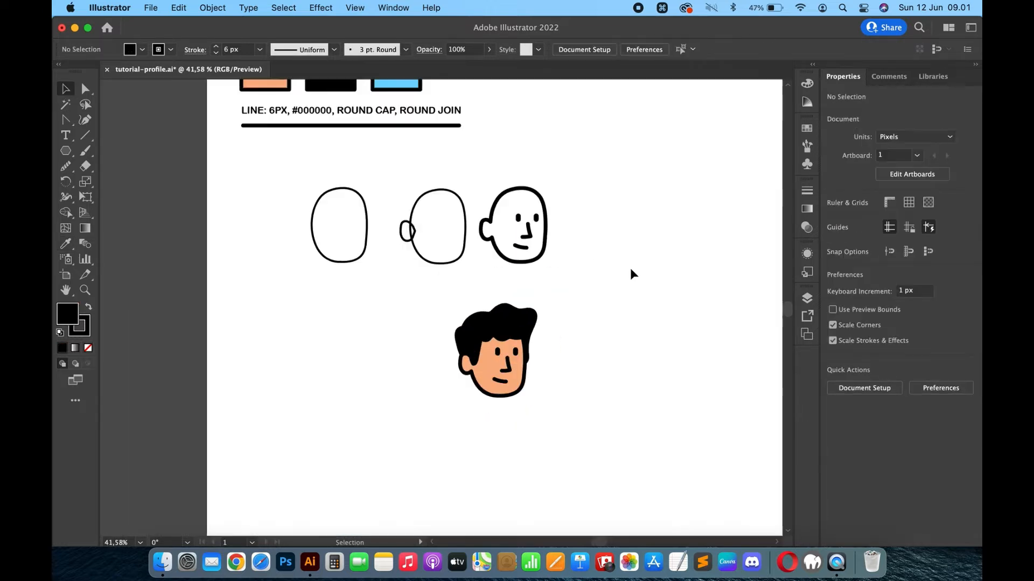
pyautogui.scroll(-3, 565, 315)
pyautogui.hscroll(-3, 565, 315)
pyautogui.click(430, 328)
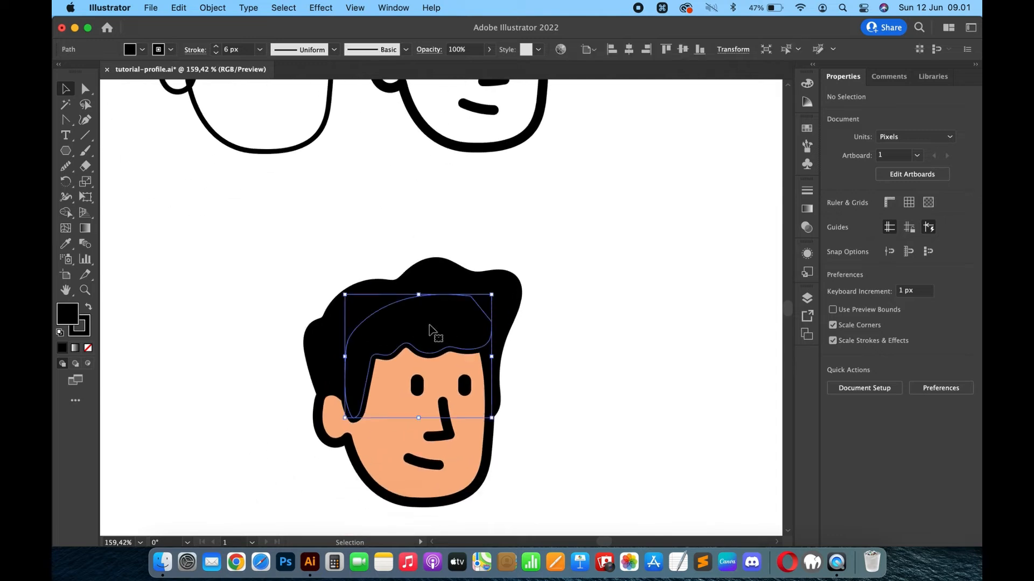
pyautogui.press('Up')
pyautogui.click(550, 320)
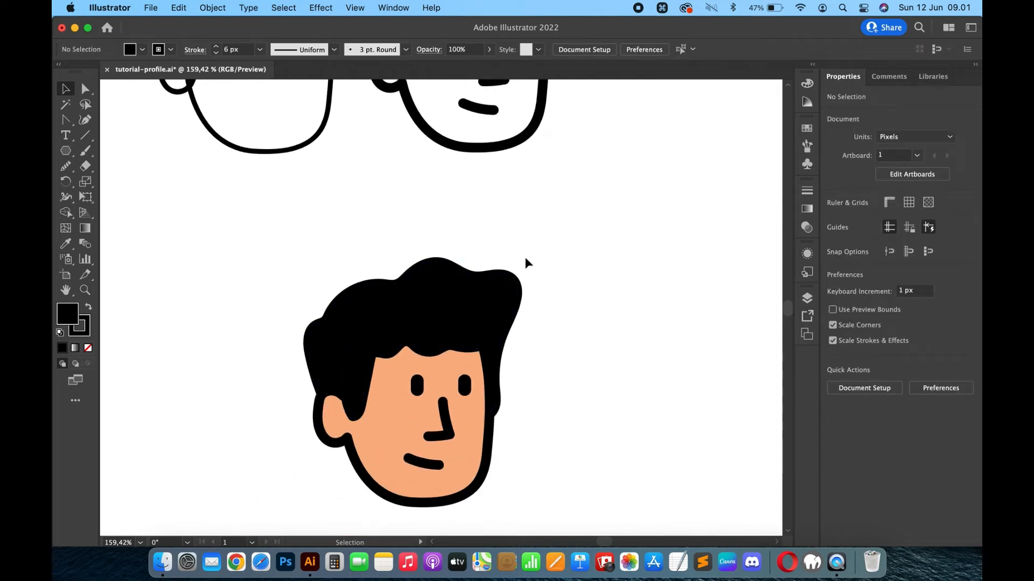
# Step: Slightly adjust the anchor point at the front tip of the back hair shape, then deselect it
pyautogui.press('a')
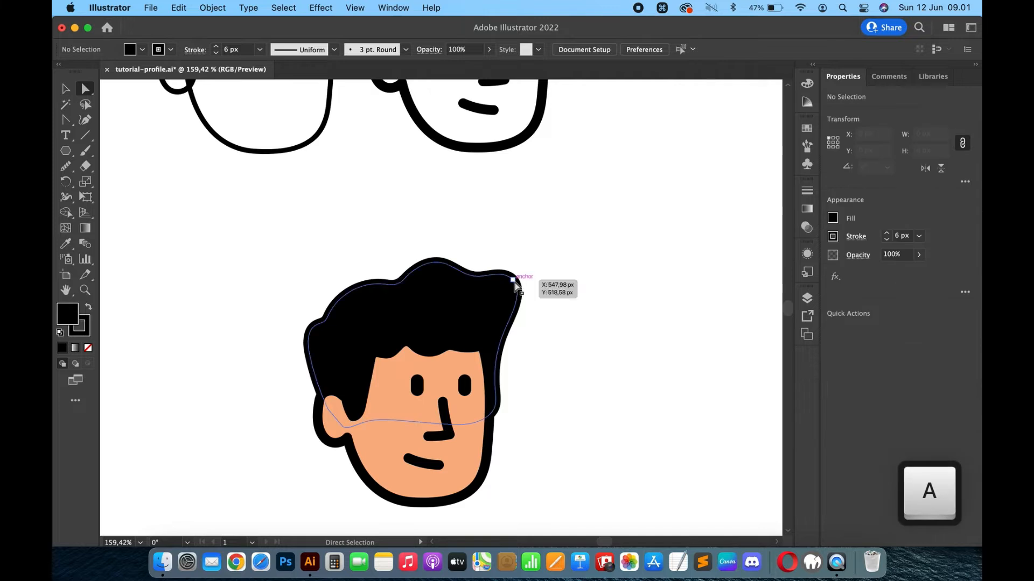
pyautogui.click(514, 280)
pyautogui.scroll(5, 515, 285)
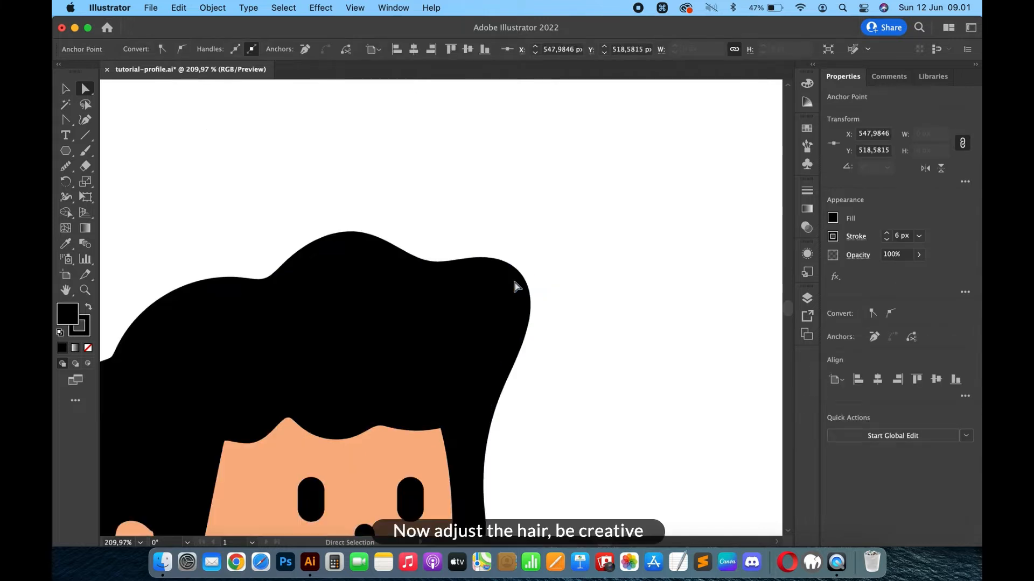
pyautogui.moveTo(509, 278)
pyautogui.mouseDown()
pyautogui.moveTo(496, 273)
pyautogui.moveTo(491, 243)
pyautogui.moveTo(508, 280)
pyautogui.mouseUp()
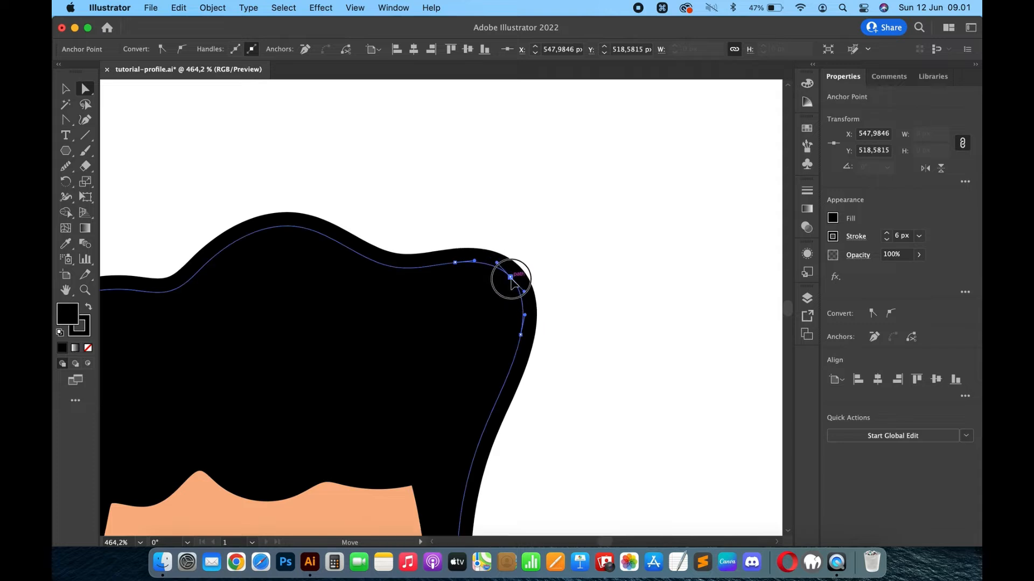
pyautogui.click(595, 300)
pyautogui.scroll(-6, 595, 302)
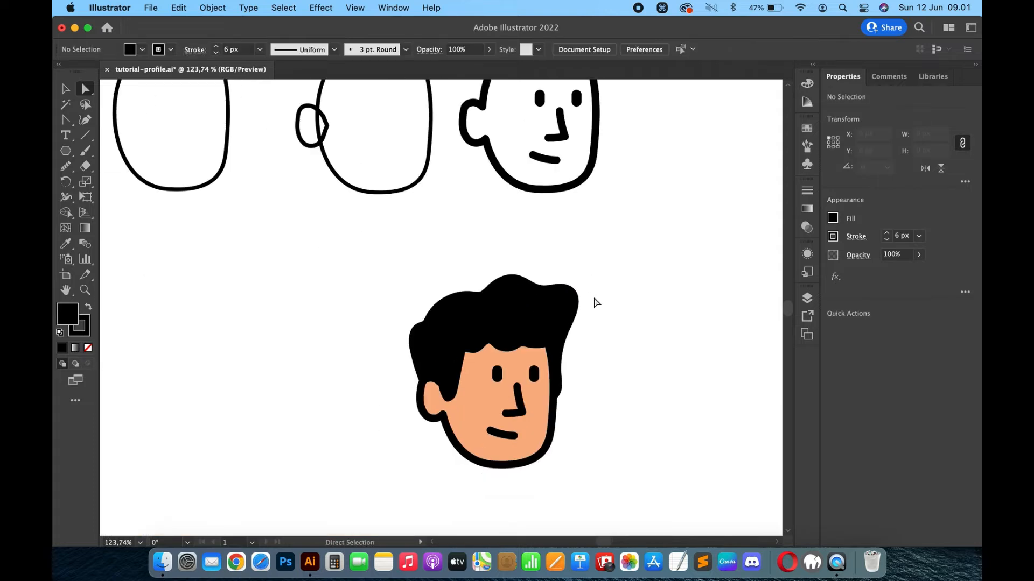
pyautogui.scroll(-2, 646, 333)
pyautogui.scroll(-2, 619, 344)
pyautogui.hscroll(2, 592, 357)
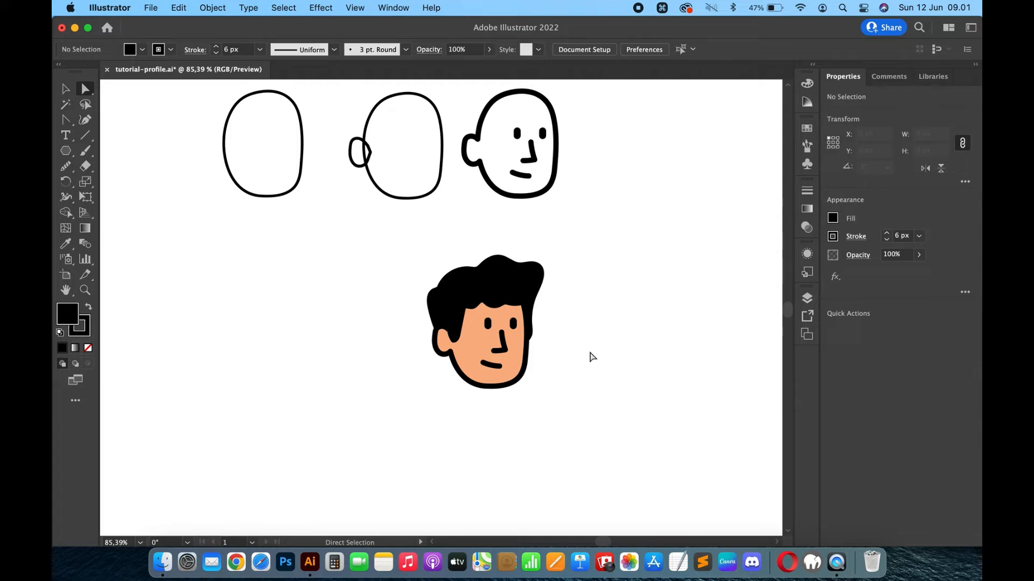
# Step: Activate the Paintbrush tool and bring the empty area below the colored head into view
pyautogui.click(65, 120)
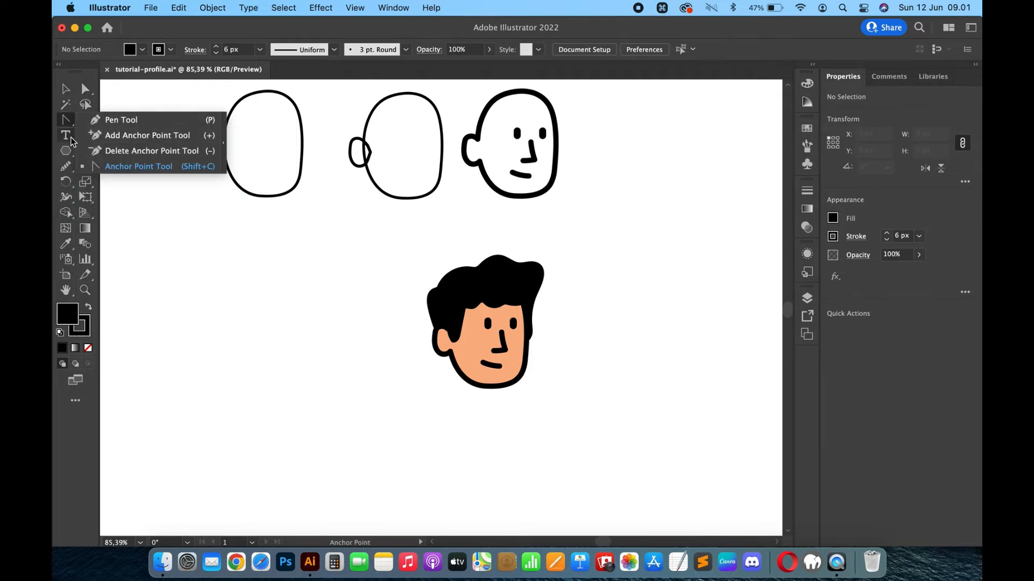
pyautogui.click(71, 138)
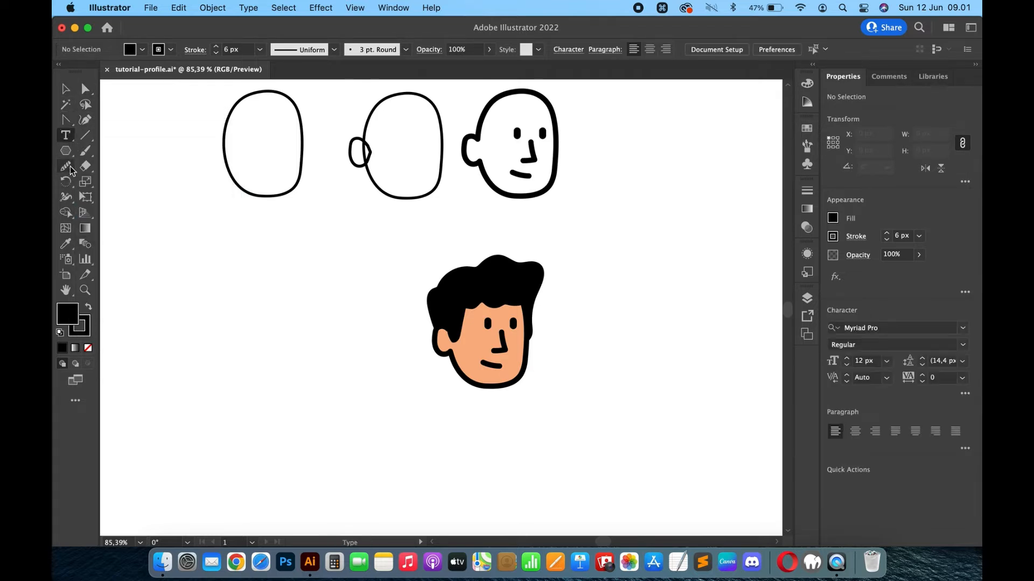
pyautogui.click(85, 150)
pyautogui.scroll(-3, 565, 371)
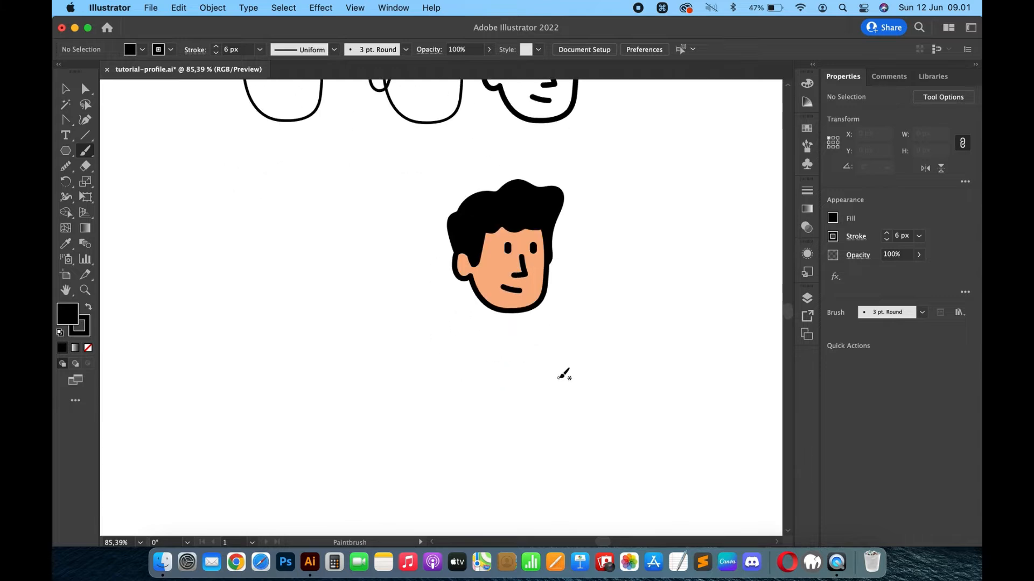
pyautogui.keyDown('alt'); pyautogui.scroll(-2, 563, 372); pyautogui.keyUp('alt')
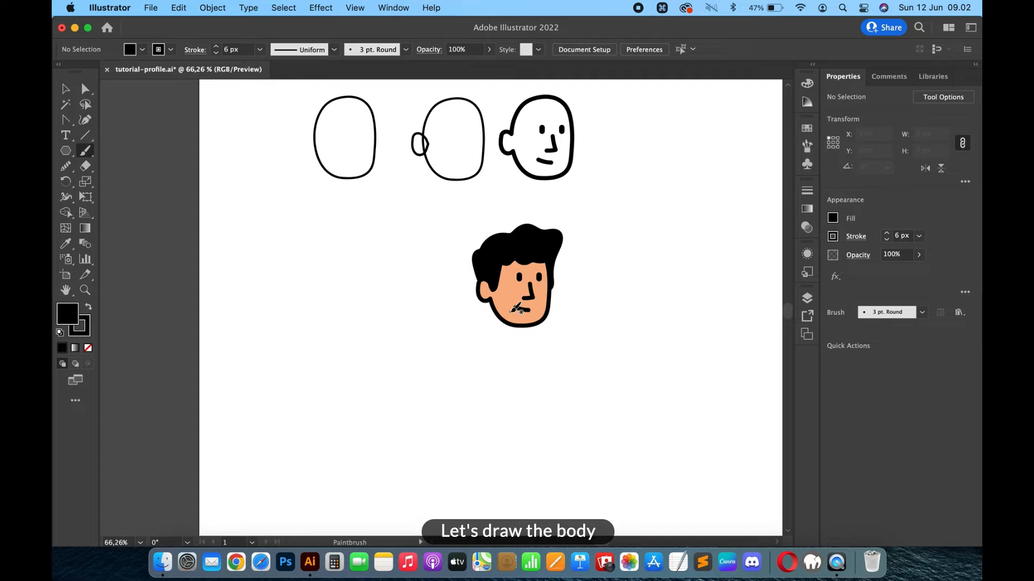
pyautogui.hscroll(3, 499, 303)
pyautogui.scroll(-2, 499, 302)
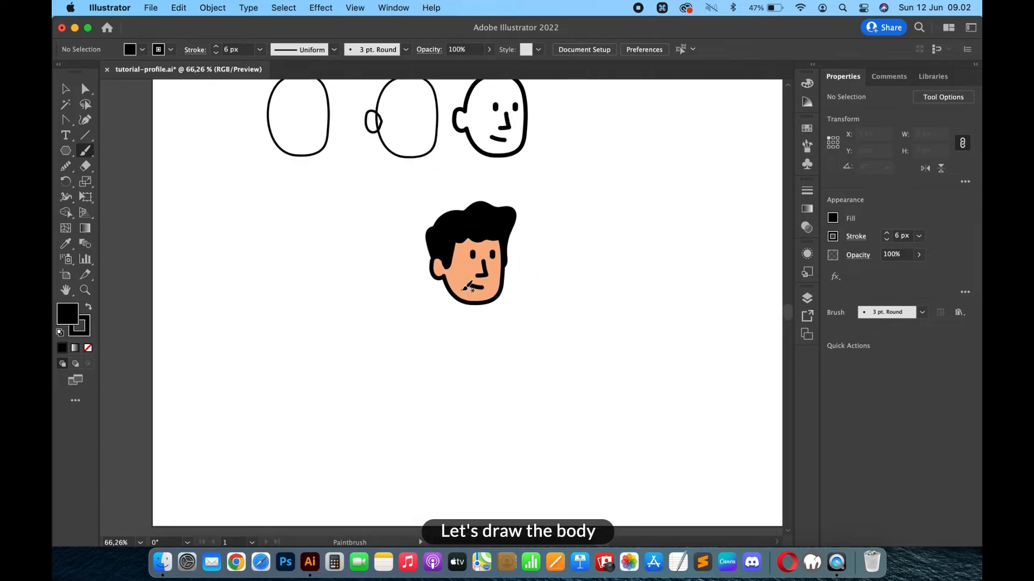
pyautogui.moveTo(463, 288)
pyautogui.mouseDown()
pyautogui.moveTo(452, 318)
pyautogui.moveTo(425, 338)
pyautogui.moveTo(409, 403)
pyautogui.moveTo(539, 401)
pyautogui.moveTo(544, 353)
pyautogui.moveTo(483, 304)
pyautogui.mouseUp()
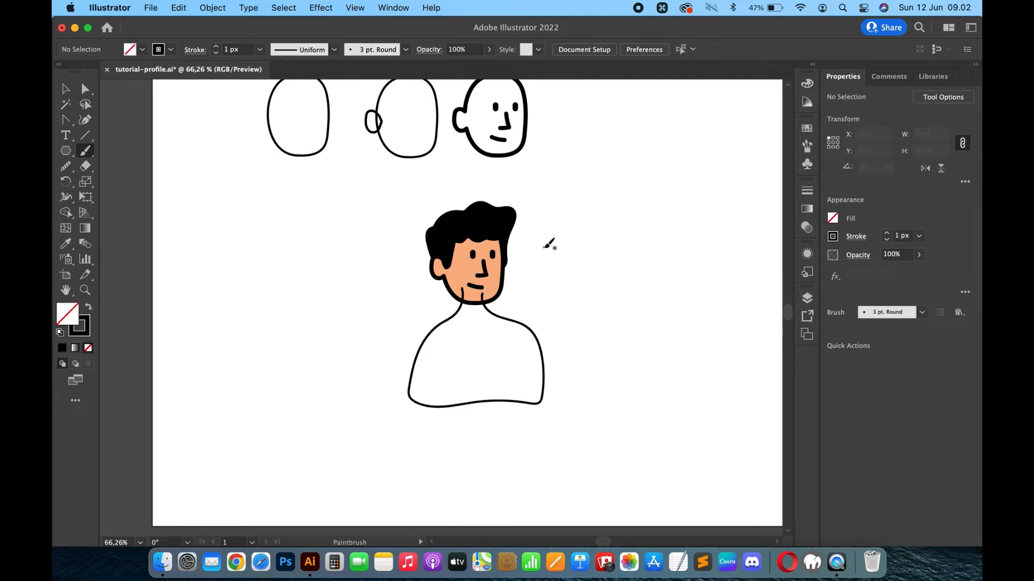
pyautogui.press('super+z')
pyautogui.moveTo(470, 292); pyautogui.dragTo(424, 368)
pyautogui.press('super+z')
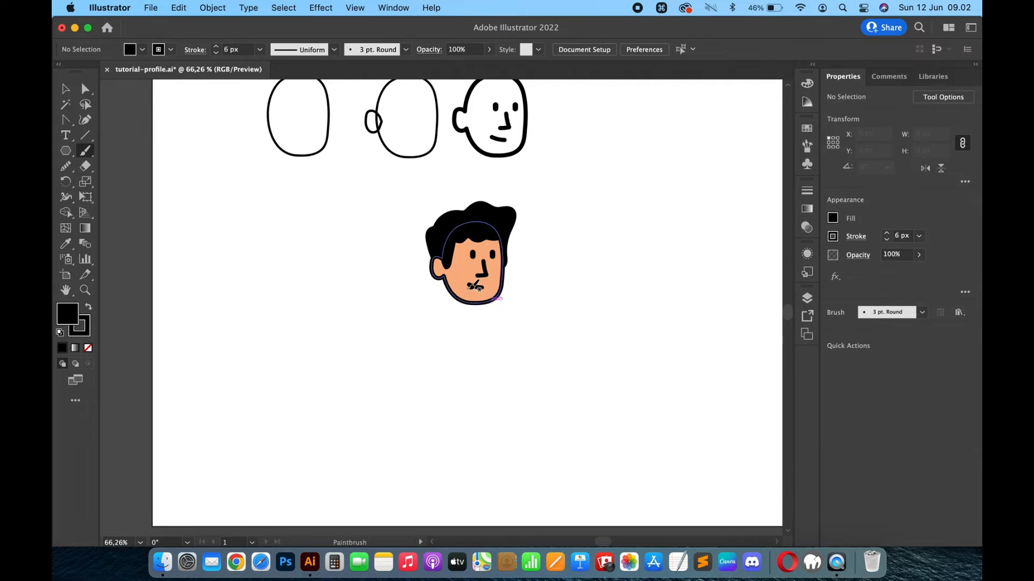
# Step: Paint a body outline with the Paintbrush, running from the neck at the chin around both shoulders and across a flat lower edge
pyautogui.moveTo(478, 286)
pyautogui.mouseDown()
pyautogui.moveTo(461, 302)
pyautogui.moveTo(469, 301)
pyautogui.moveTo(465, 314)
pyautogui.moveTo(419, 338)
pyautogui.moveTo(409, 389)
pyautogui.moveTo(461, 401)
pyautogui.moveTo(536, 394)
pyautogui.moveTo(537, 338)
pyautogui.moveTo(506, 323)
pyautogui.moveTo(489, 294)
pyautogui.mouseUp()
pyautogui.press('super+z')
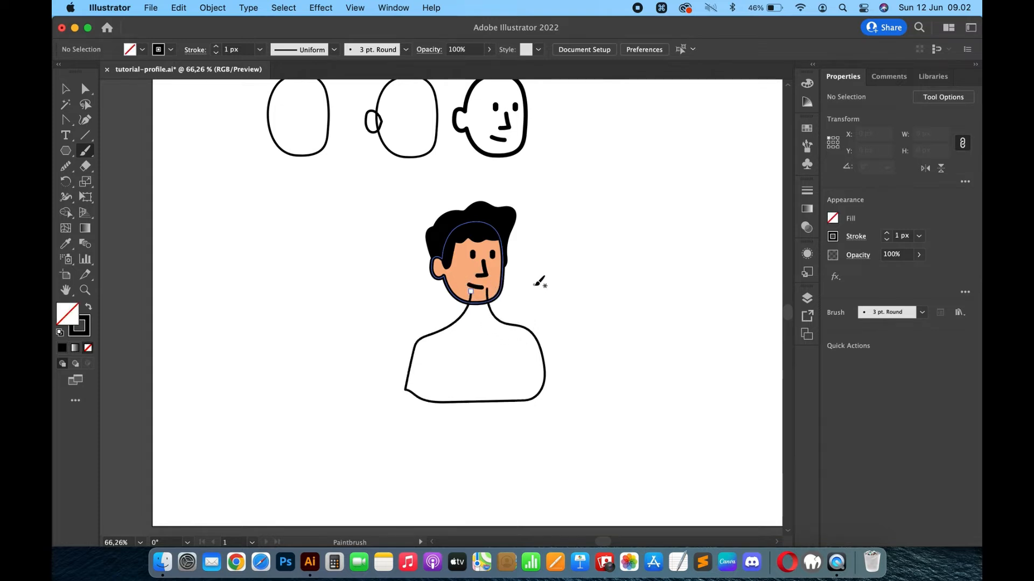
# Step: Shift the two ear-side neck anchor points of the body outline outward with Direct Selection to widen the neck
pyautogui.scroll(5, 538, 281)
pyautogui.press('a')
pyautogui.click(383, 301)
pyautogui.keyDown('shift'); pyautogui.click(353, 368); pyautogui.keyUp('shift')
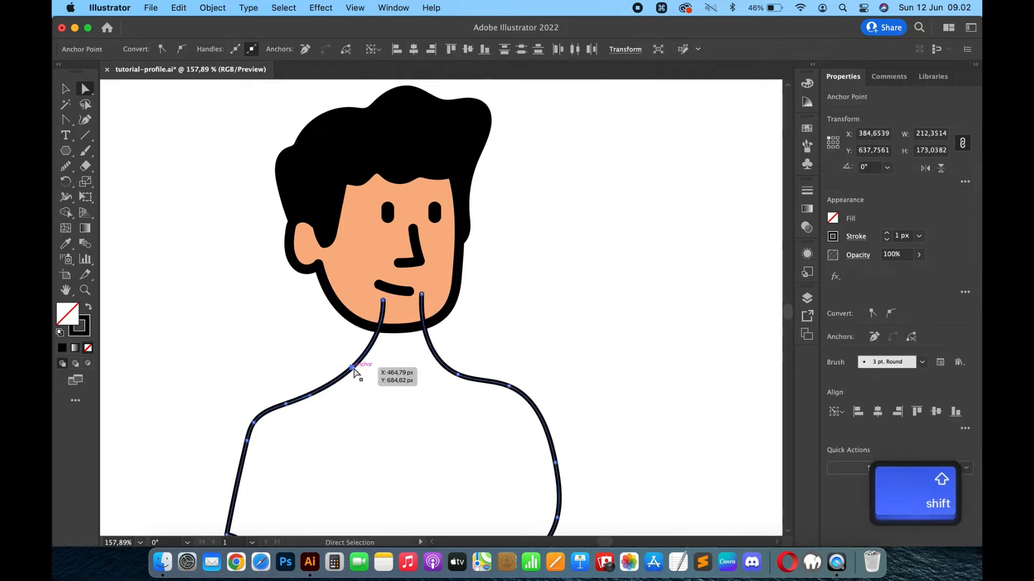
pyautogui.hotkey('shift', 'Left')
pyautogui.hotkey('shift', 'Left')
pyautogui.press('Down')
pyautogui.press('Right')
pyautogui.press('Right')
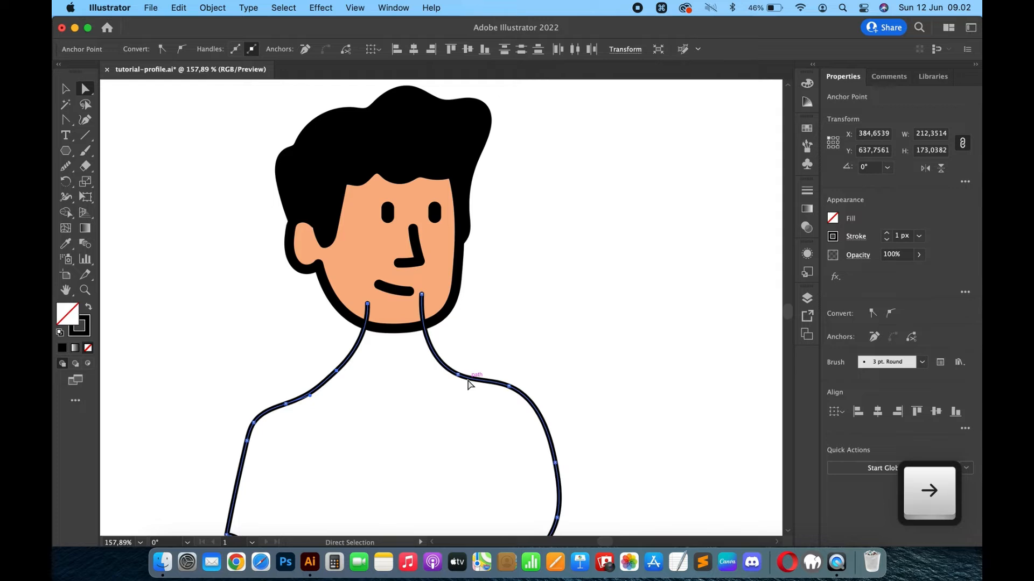
# Step: Nudge the body outline's anchor points between the neck and the nose-side shoulder slightly down and outward, then deselect the outline
pyautogui.moveTo(543, 363); pyautogui.dragTo(434, 418)
pyautogui.press('Down')
pyautogui.press('Right')
pyautogui.press('Down')
pyautogui.press('Down')
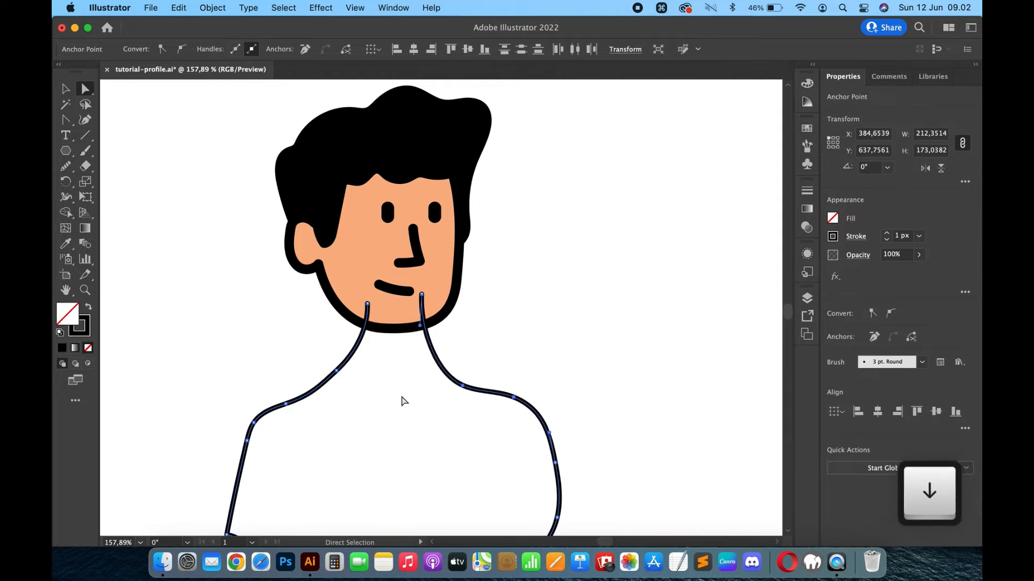
pyautogui.click(452, 350)
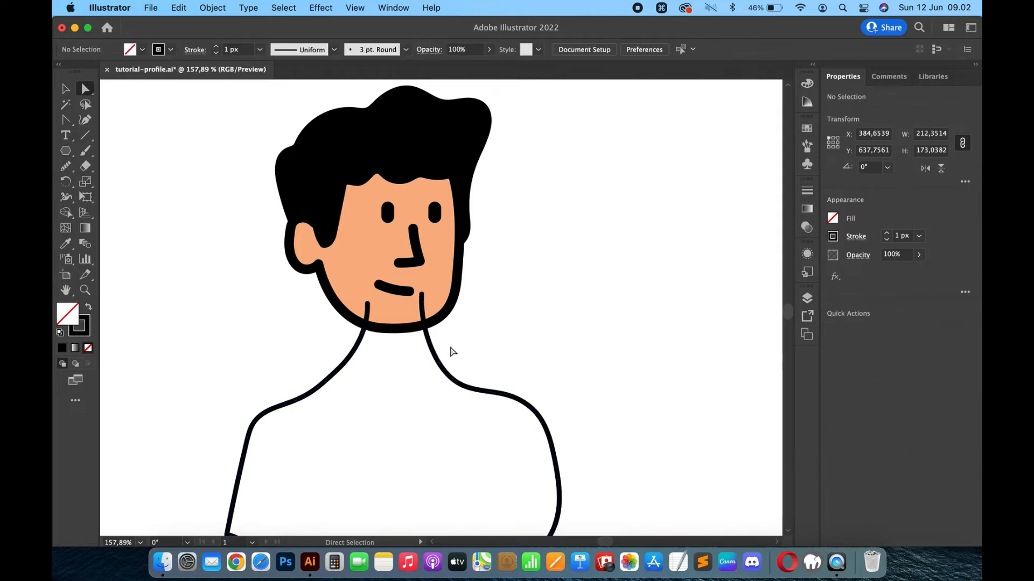
# Step: Join the two open neck endpoints to close the body outline, then deselect it
pyautogui.click(422, 295)
pyautogui.keyDown('shift'); pyautogui.click(369, 306); pyautogui.keyUp('shift')
pyautogui.press('super+j')
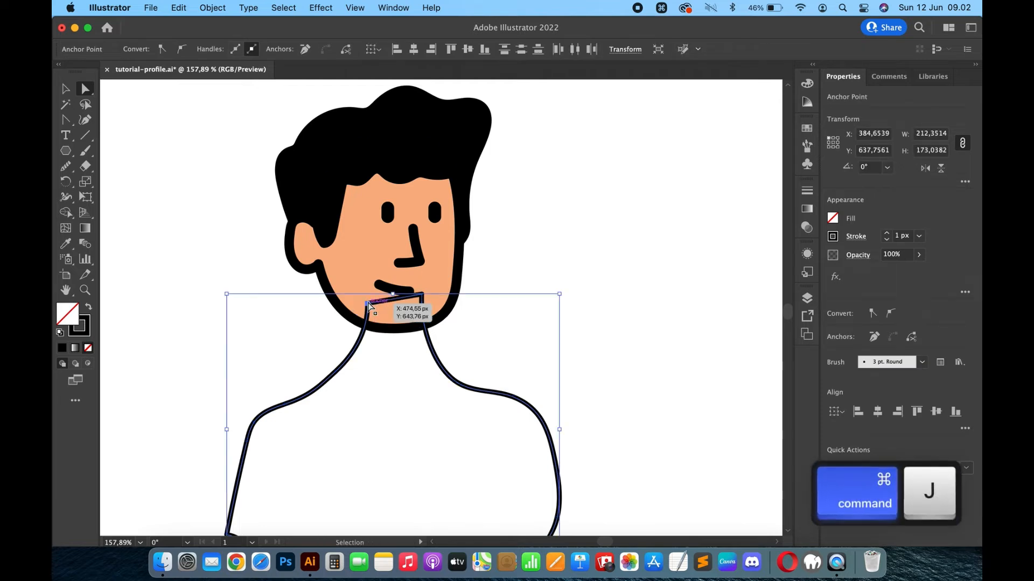
pyautogui.press('v')
pyautogui.click(471, 323)
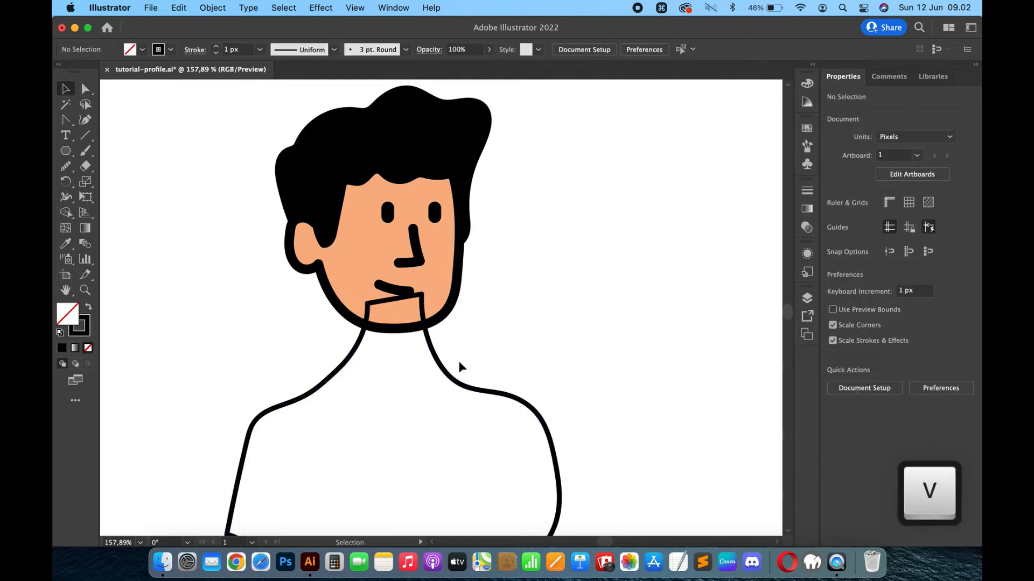
# Step: Apply the Basic brush to the closed body outline and deselect it
pyautogui.click(460, 383)
pyautogui.click(405, 49)
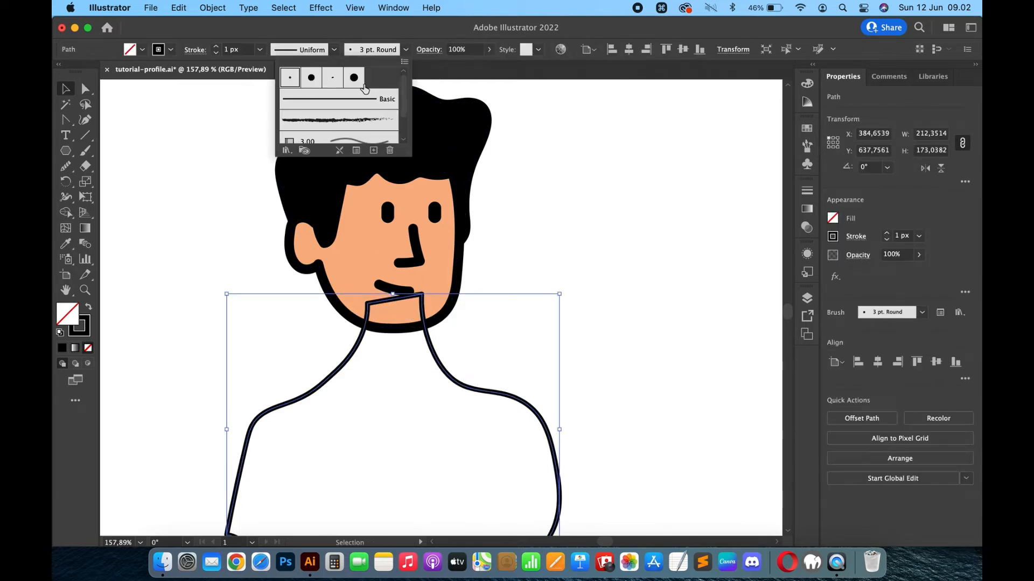
pyautogui.click(357, 103)
pyautogui.click(529, 224)
pyautogui.click(583, 282)
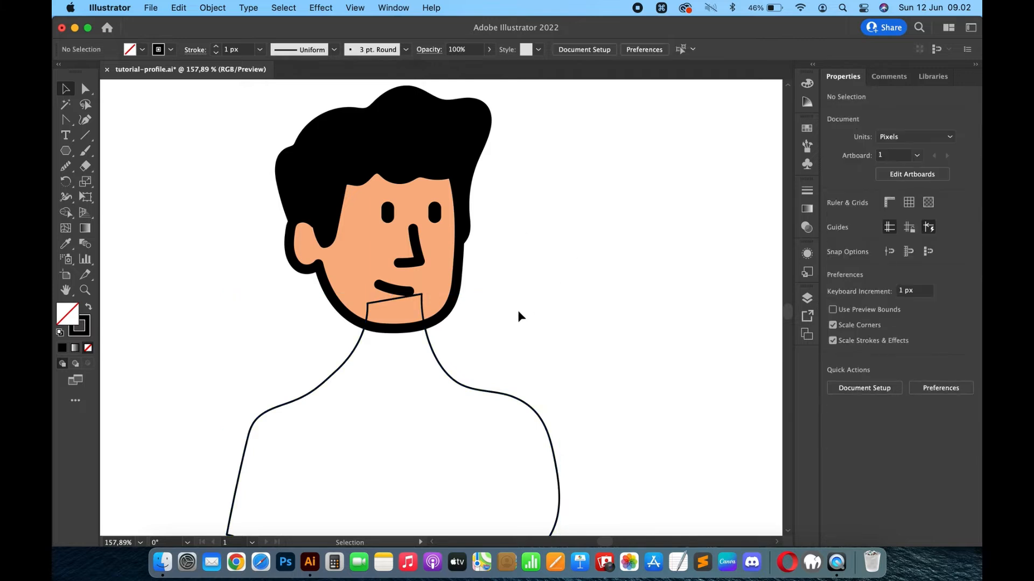
# Step: Raise the anchor point at the base of the neck on the nose side of the body outline
pyautogui.scroll(-3, 514, 320)
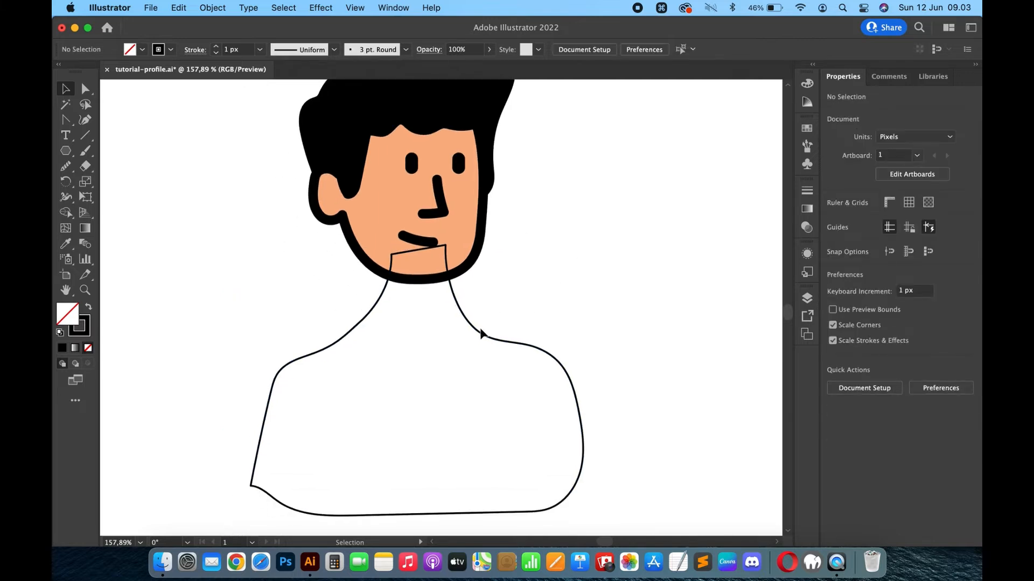
pyautogui.click(482, 335)
pyautogui.press('a')
pyautogui.click(486, 337)
pyautogui.press('Up')
pyautogui.press('Up')
pyautogui.press('Up')
pyautogui.press('Up')
pyautogui.press('Up')
pyautogui.press('Up')
pyautogui.press('Up')
pyautogui.press('Up')
pyautogui.press('Up')
pyautogui.press('Up')
pyautogui.press('Up')
pyautogui.press('Up')
pyautogui.press('Up')
# Step: Raise the nose-side shoulder anchor point to give the shoulder line an even slope
pyautogui.click(537, 349)
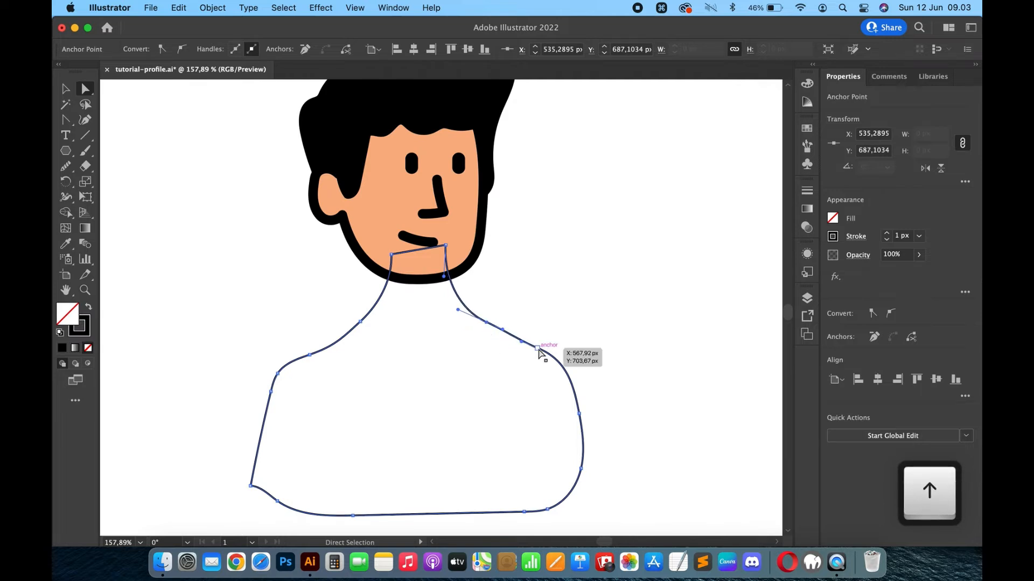
pyautogui.press('Up')
pyautogui.press('Up')
pyautogui.press('Up')
pyautogui.press('Up')
pyautogui.press('Up')
pyautogui.press('Up')
pyautogui.press('Up')
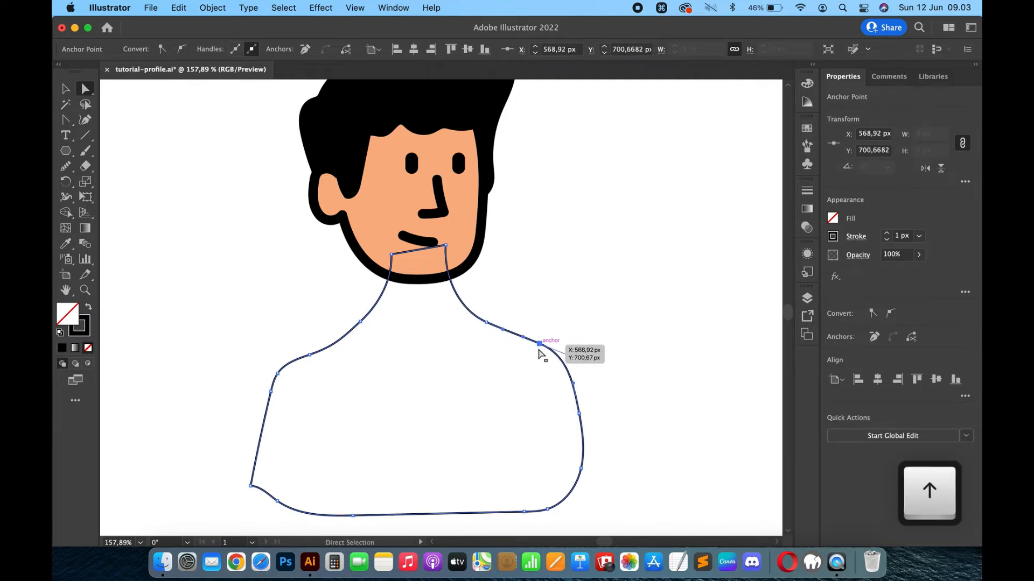
# Step: Move the anchor points at both sides of the neck base inward to tighten the neck curves, then deselect the body
pyautogui.click(363, 326)
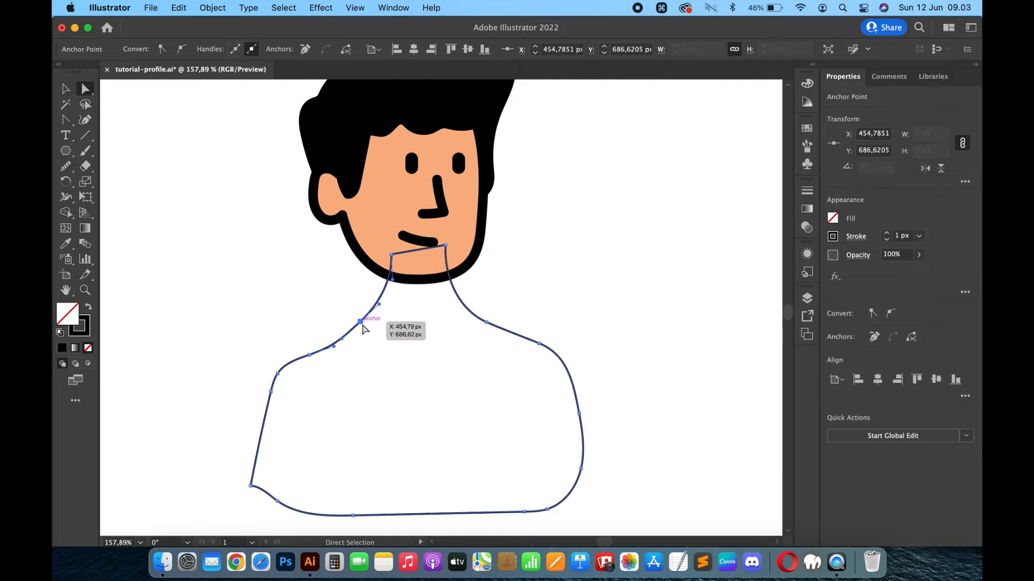
pyautogui.moveTo(361, 323); pyautogui.dragTo(374, 325)
pyautogui.moveTo(487, 325); pyautogui.dragTo(478, 327)
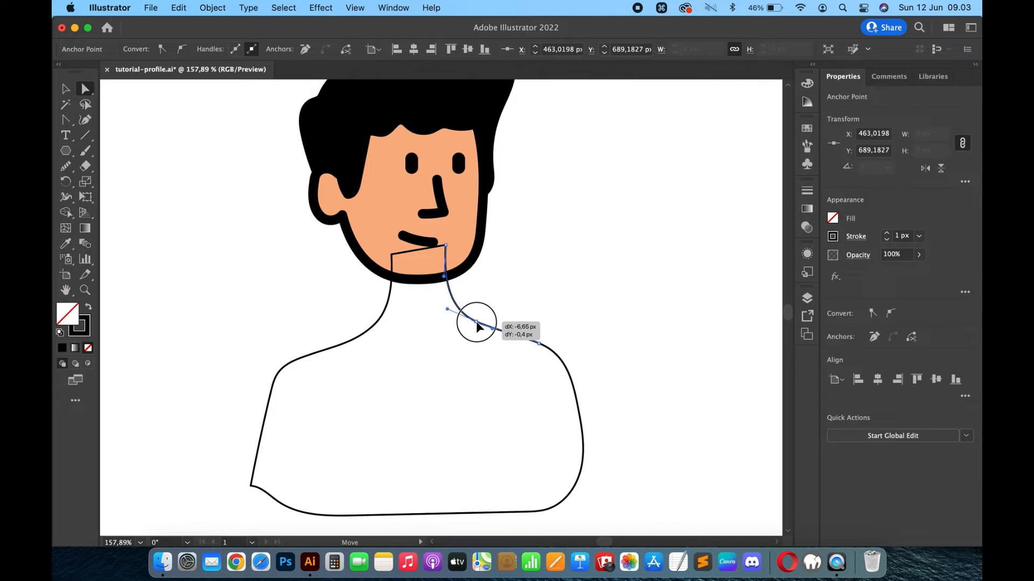
pyautogui.moveTo(477, 327); pyautogui.dragTo(479, 327)
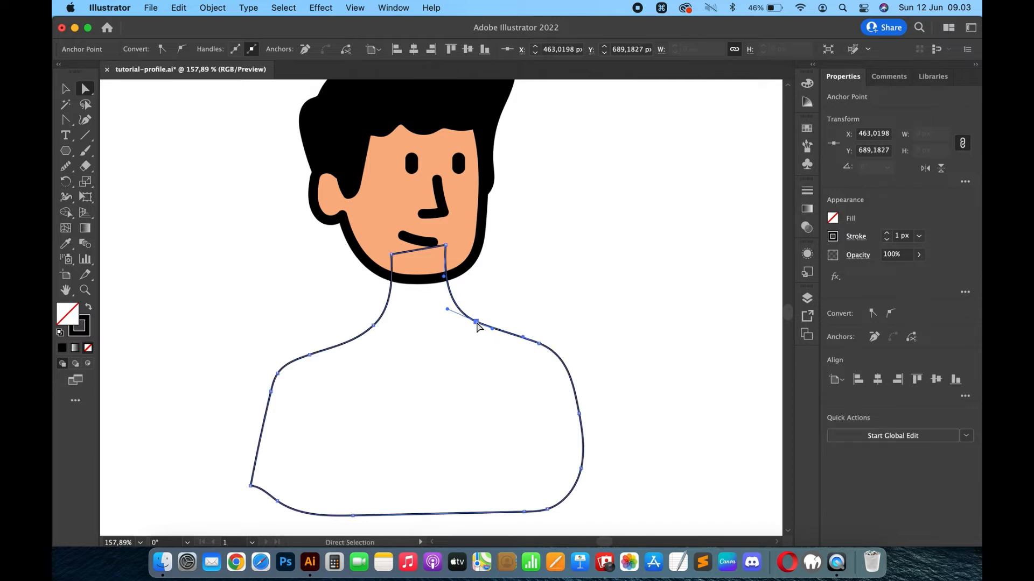
pyautogui.press('v')
pyautogui.click(539, 300)
# Step: Move the whole body outline up 10 px and send it behind the head
pyautogui.click(491, 331)
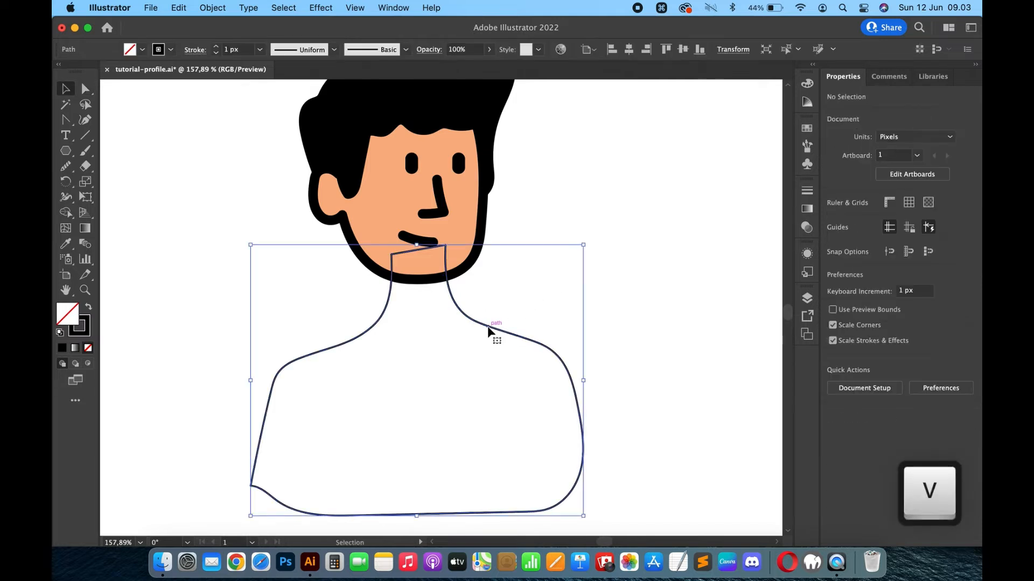
pyautogui.hotkey('shift', 'Up')
pyautogui.hotkey('shift', 'Up')
pyautogui.hotkey('shift', 'Up')
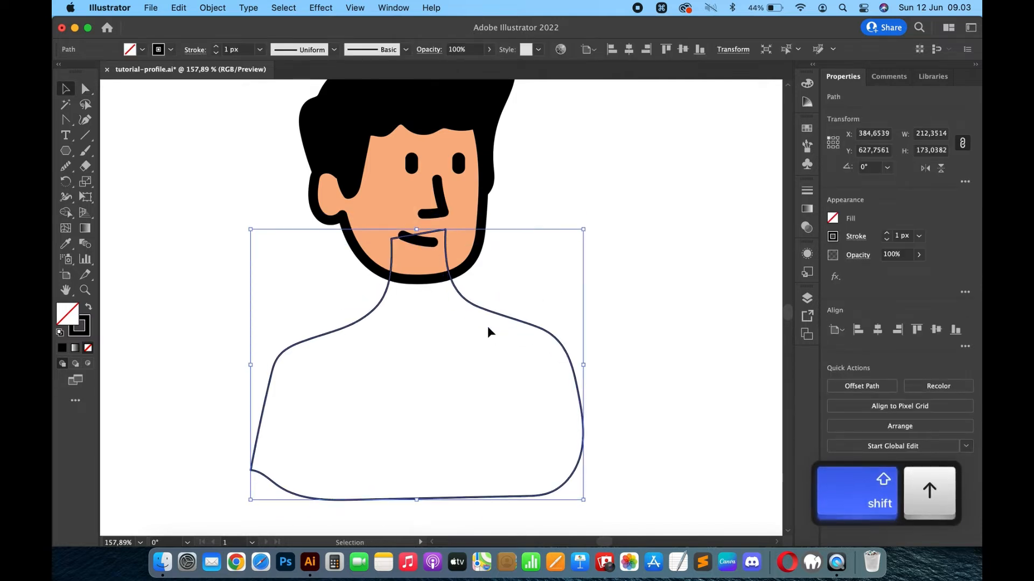
pyautogui.press('super+bracketleft')
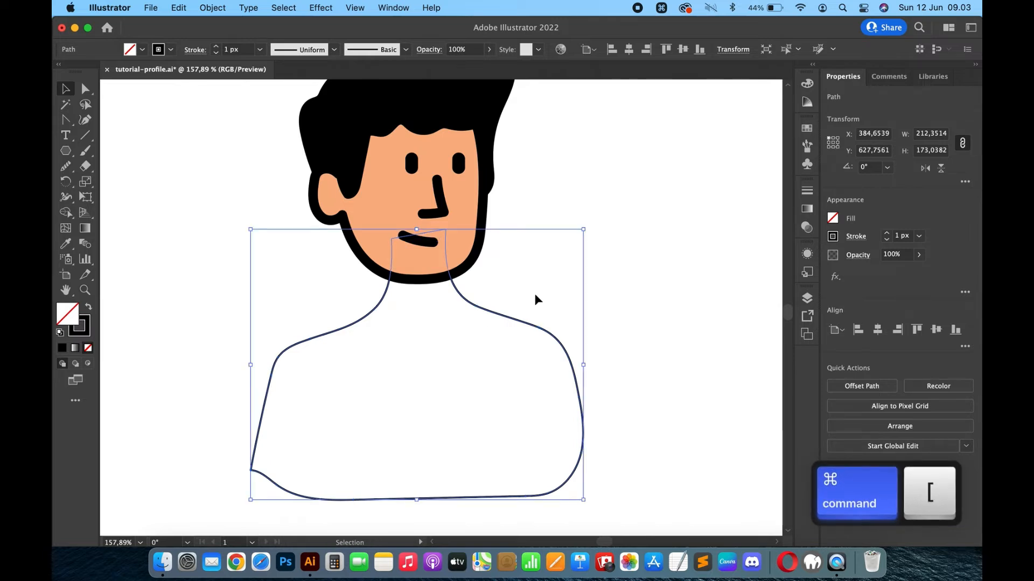
# Step: Copy the face's skin-colored fill and 6 px black stroke onto the body with the Eyedropper, then deselect it
pyautogui.press('i')
pyautogui.click(469, 231)
pyautogui.press('v')
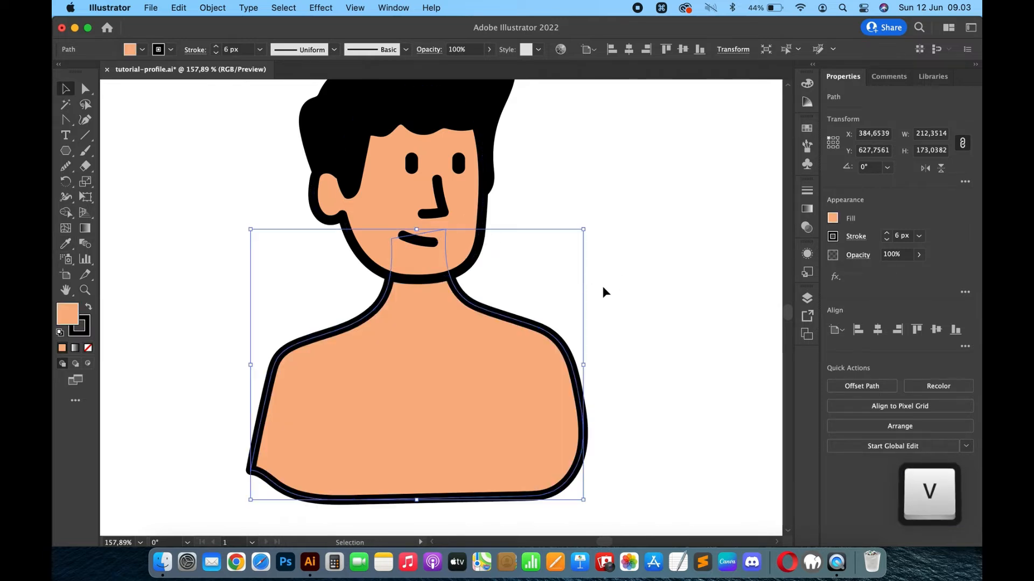
pyautogui.click(603, 291)
# Step: Lower the nose-side anchor point at the base of the neck on the filled body shape
pyautogui.scroll(-5, 603, 291)
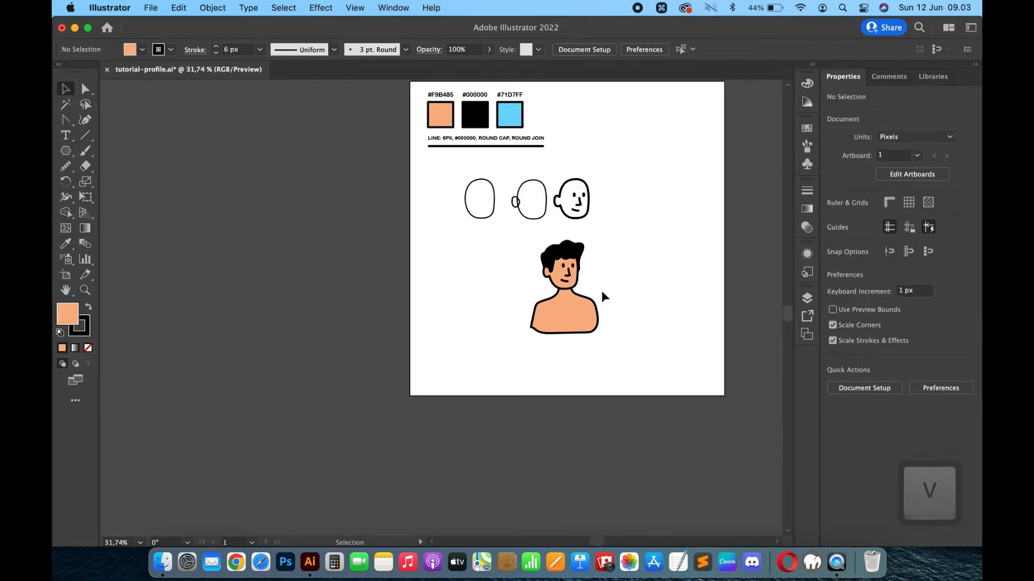
pyautogui.scroll(3, 602, 295)
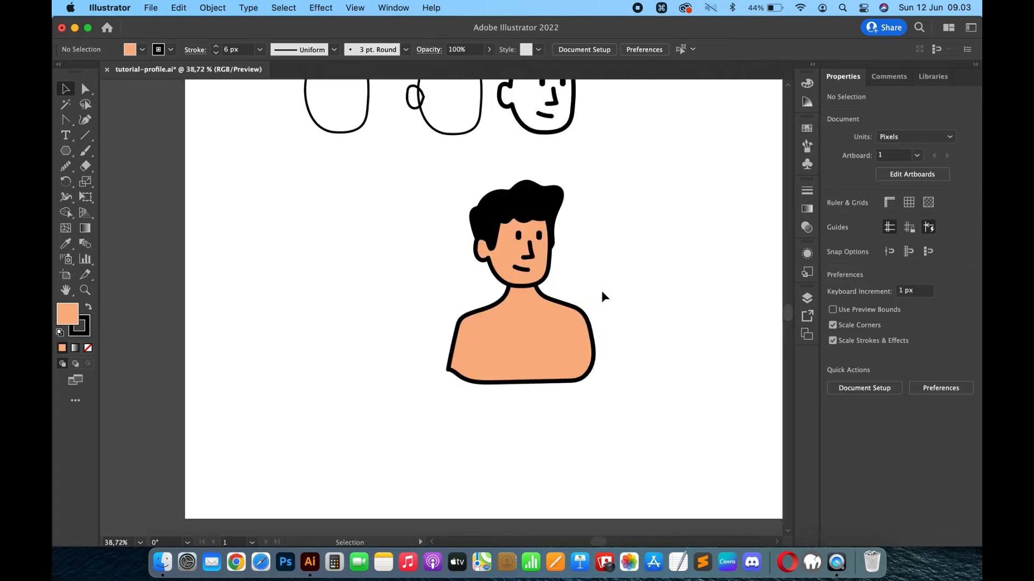
pyautogui.press('a')
pyautogui.click(524, 300)
pyautogui.scroll(3, 524, 307)
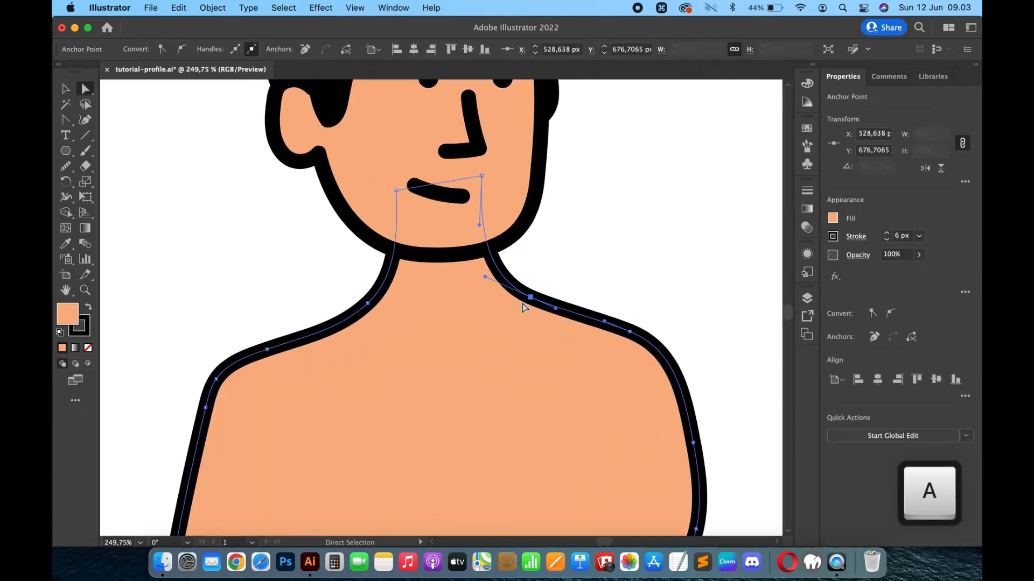
pyautogui.press('Down')
pyautogui.press('Down')
pyautogui.press('Down')
pyautogui.press('Down')
pyautogui.press('Down')
pyautogui.press('Down')
pyautogui.press('Down')
pyautogui.press('Down')
pyautogui.press('Down')
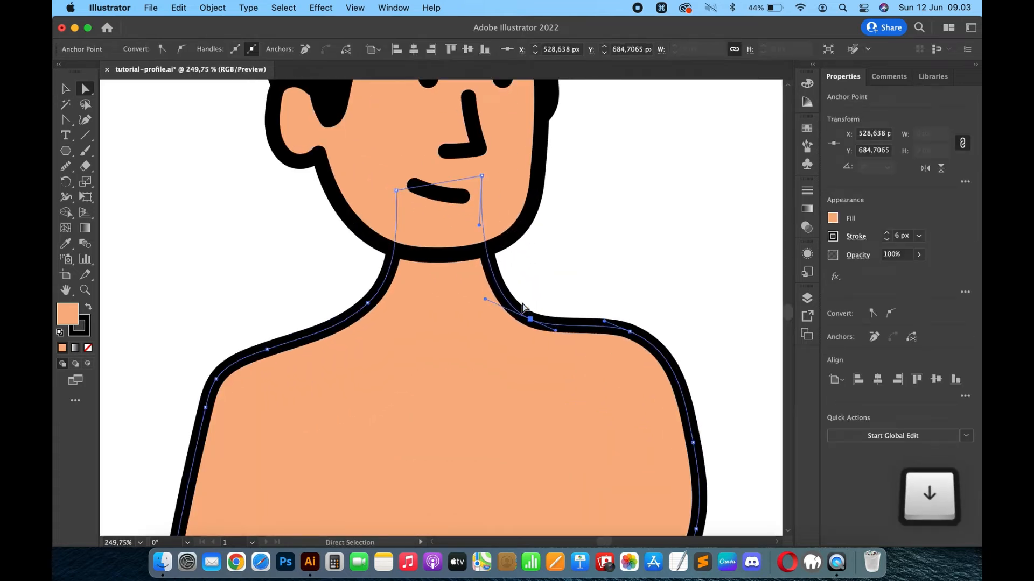
# Step: Lower the nose-side shoulder anchor point so the shoulder slopes down from the neck
pyautogui.click(629, 332)
pyautogui.press('Down')
pyautogui.press('Down')
pyautogui.press('Down')
pyautogui.press('Down')
pyautogui.press('Down')
pyautogui.press('Down')
pyautogui.press('Down')
pyautogui.press('Down')
pyautogui.press('Down')
pyautogui.press('Down')
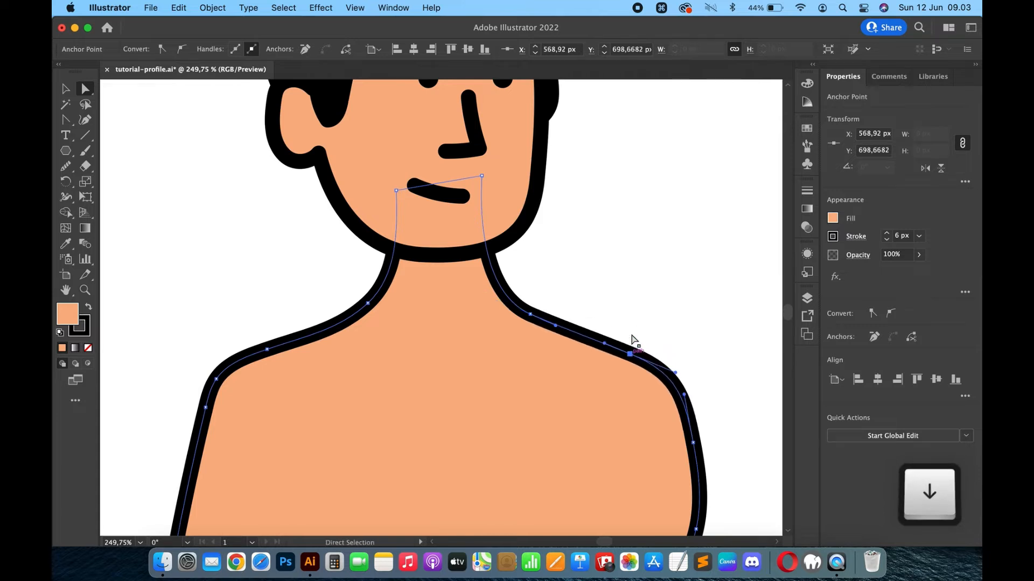
# Step: Move the anchor point on the nose-side outer arm 5 px down and 3 px outward
pyautogui.scroll(-3, 593, 347)
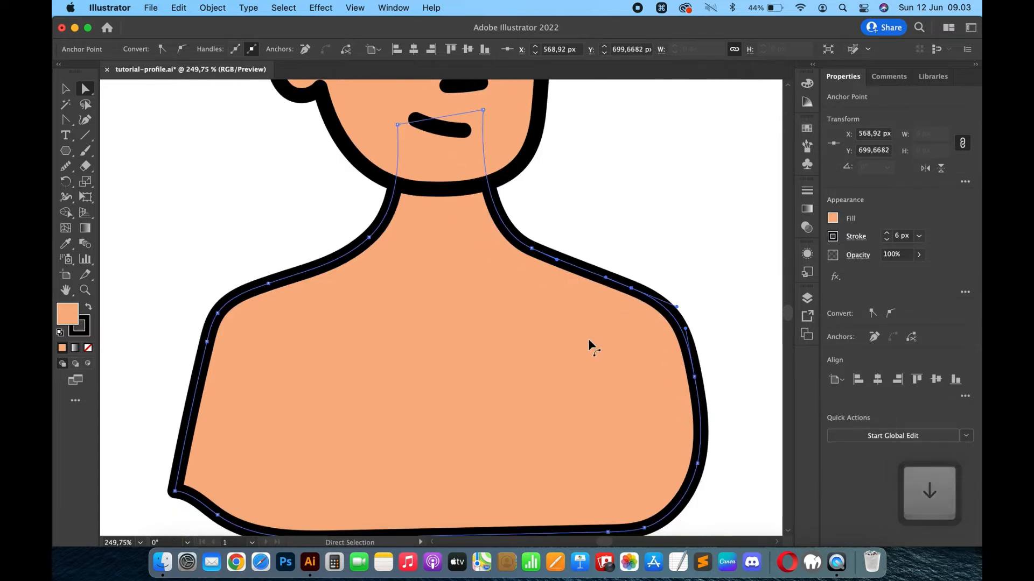
pyautogui.press('Down')
pyautogui.press('Down')
pyautogui.press('Down')
pyautogui.press('Down')
pyautogui.press('Down')
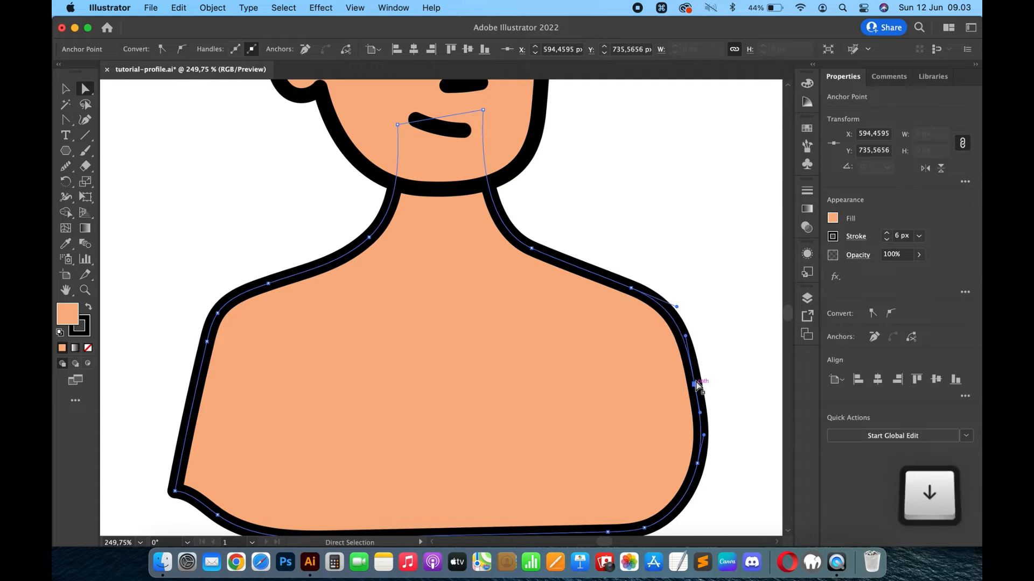
pyautogui.press('Right')
pyautogui.press('Right')
pyautogui.press('Right')
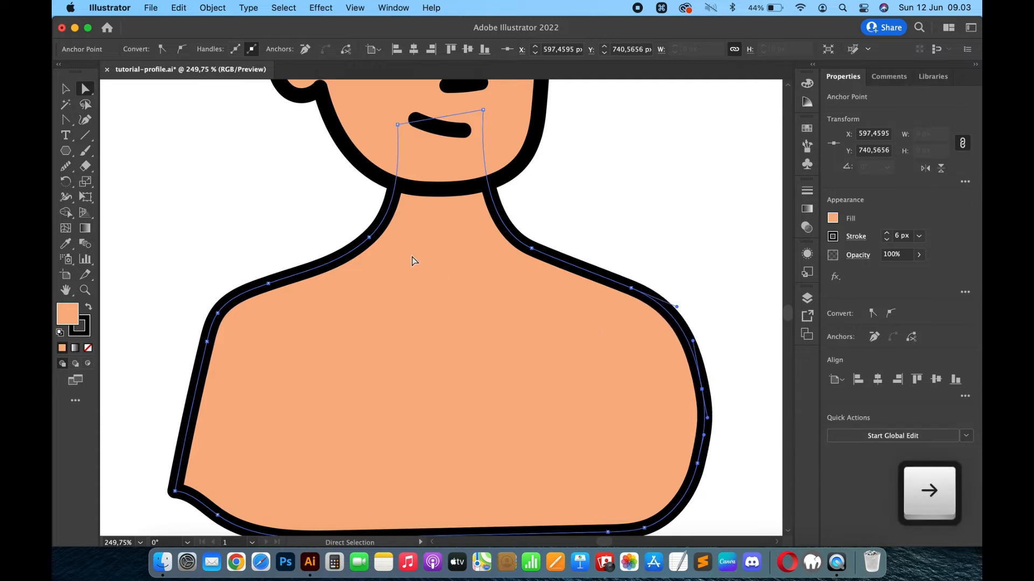
# Step: Reposition the ear-side anchor point at the neck base to sharpen the curve into the shoulder, then deselect the body
pyautogui.click(369, 237)
pyautogui.moveTo(369, 239)
pyautogui.mouseDown()
pyautogui.moveTo(377, 254)
pyautogui.moveTo(404, 242)
pyautogui.moveTo(372, 247)
pyautogui.mouseUp()
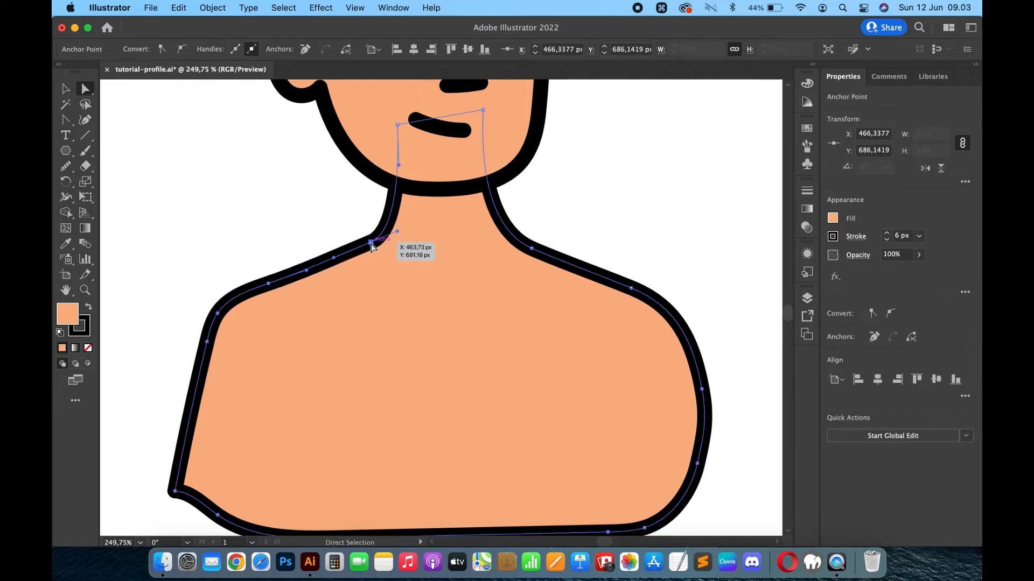
pyautogui.scroll(-5, 495, 225)
pyautogui.scroll(-5, 496, 228)
pyautogui.press('v')
pyautogui.click(574, 184)
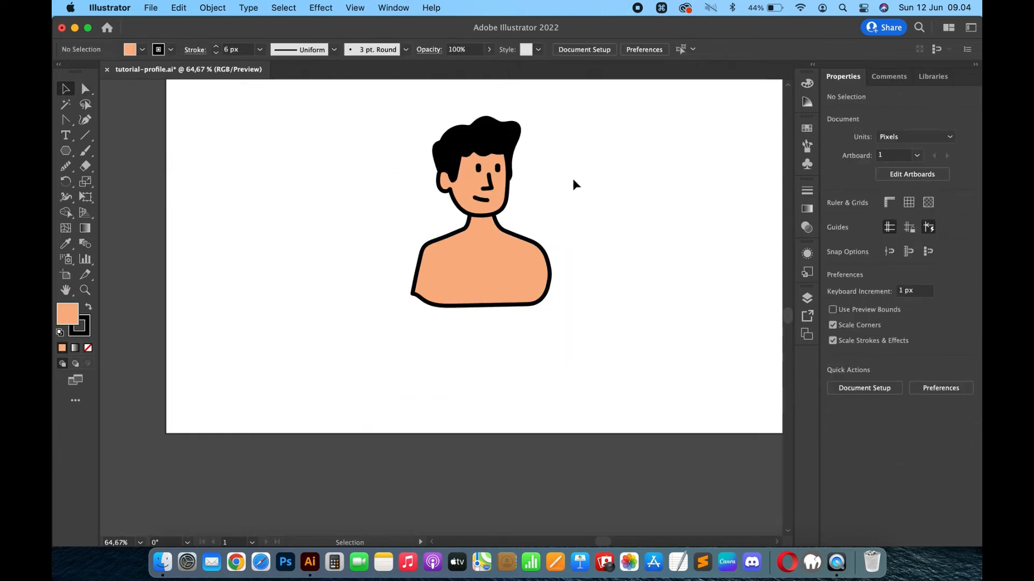
# Step: Shift the ear-side anchor points at the top and base of the neck outward to widen the neck
pyautogui.scroll(5, 488, 208)
pyautogui.click(466, 293)
pyautogui.press('a')
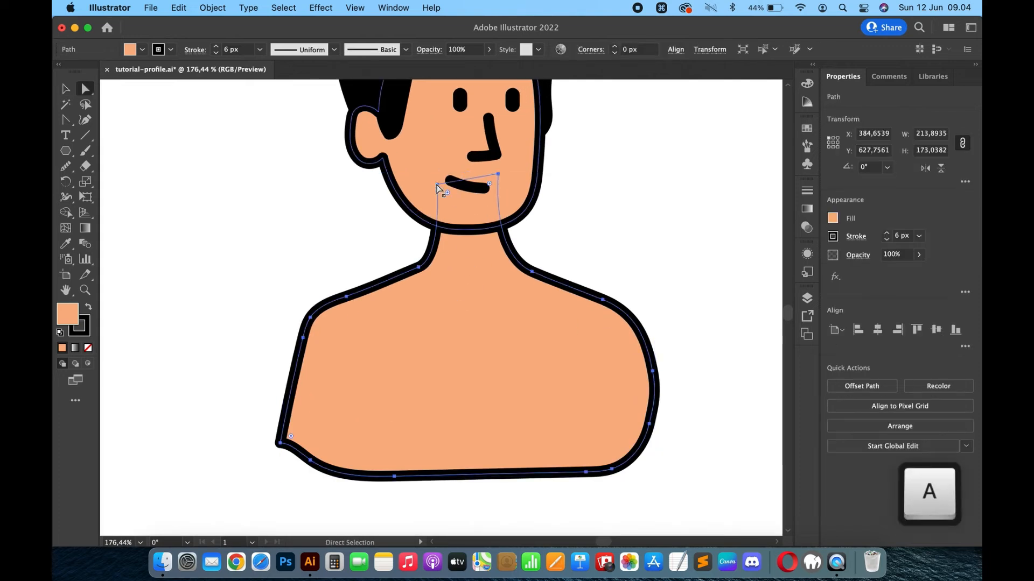
pyautogui.click(437, 186)
pyautogui.press('Left')
pyautogui.press('Left')
pyautogui.press('Left')
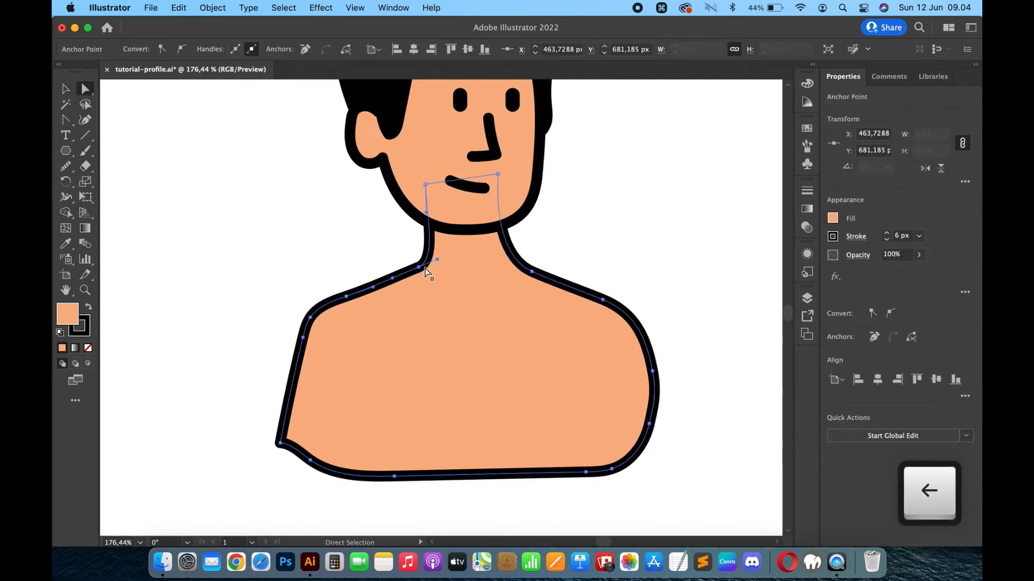
pyautogui.moveTo(420, 267); pyautogui.dragTo(408, 269)
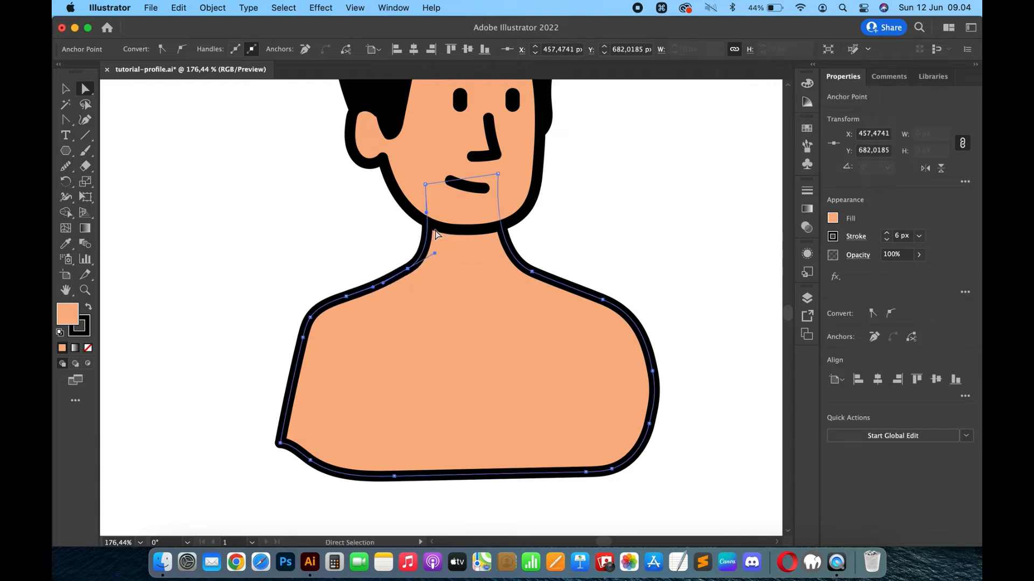
# Step: Fine-tune the ear-side neck by nudging its top anchor outward and pulling in the curve handle at the neck base
pyautogui.click(425, 184)
pyautogui.press('Left')
pyautogui.press('Left')
pyautogui.press('Left')
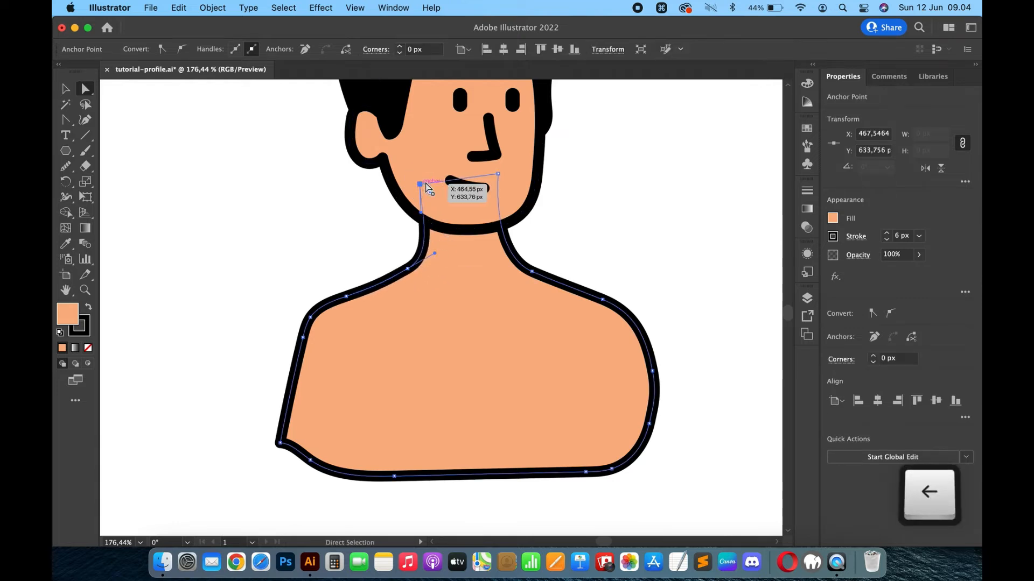
pyautogui.press('Right')
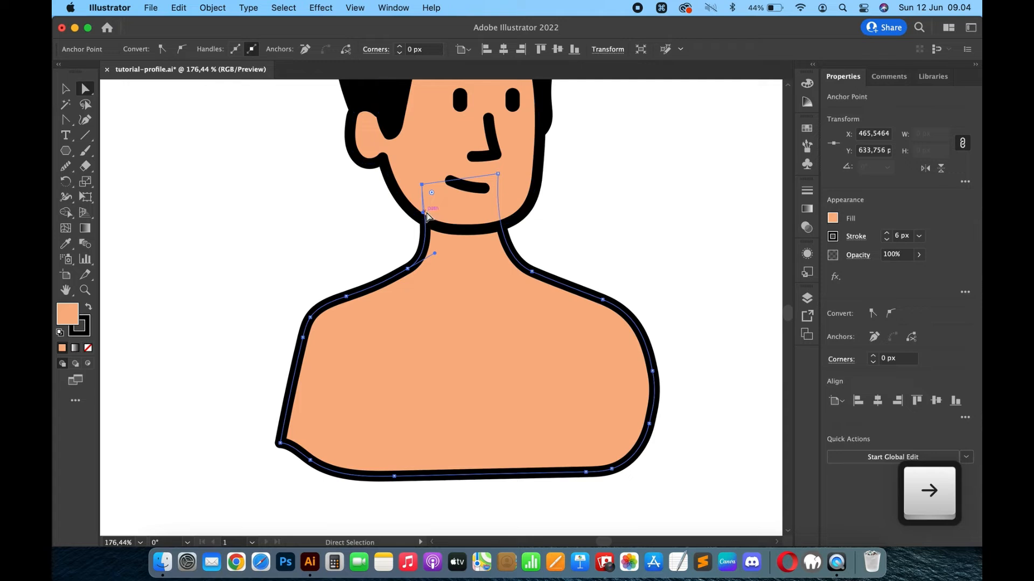
pyautogui.click(410, 269)
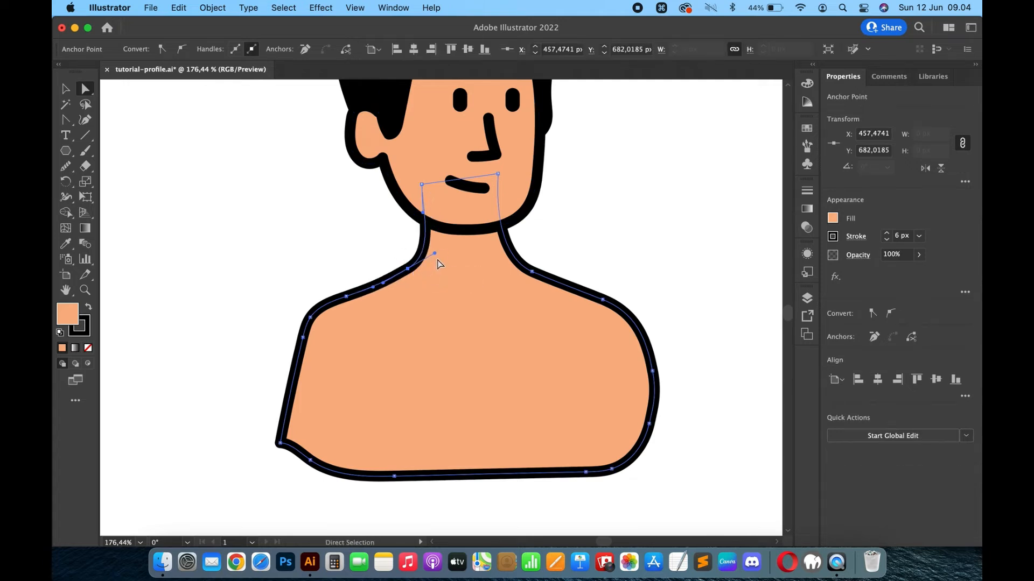
pyautogui.moveTo(435, 251)
pyautogui.mouseDown()
pyautogui.moveTo(428, 245)
pyautogui.moveTo(434, 258)
pyautogui.moveTo(425, 264)
pyautogui.mouseUp()
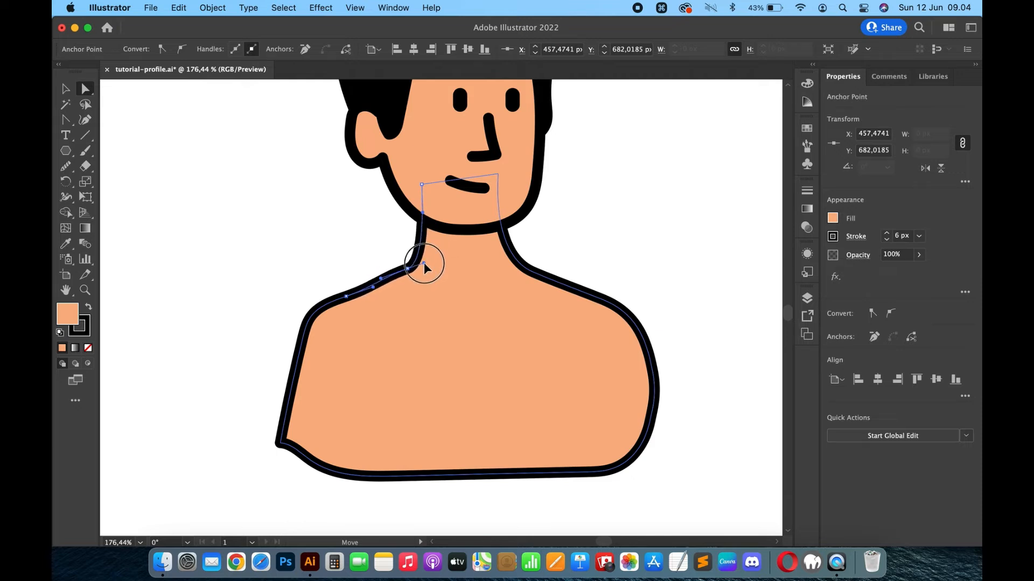
# Step: Round out the ear-side shoulder and upper arm by repositioning their anchor points outward, then deselect the body
pyautogui.moveTo(355, 295)
pyautogui.mouseDown()
pyautogui.moveTo(334, 296)
pyautogui.moveTo(336, 287)
pyautogui.mouseUp()
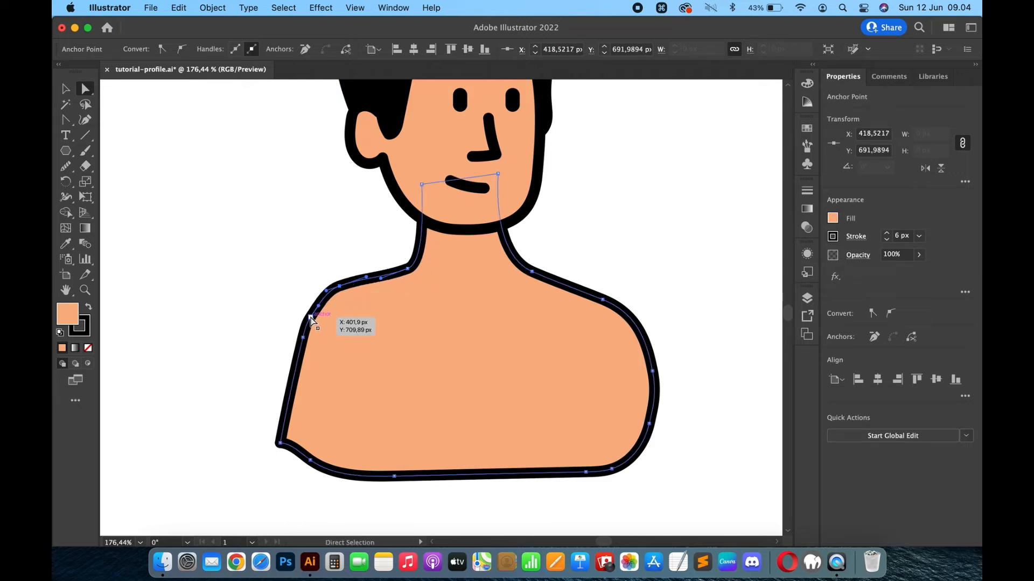
pyautogui.moveTo(302, 337); pyautogui.dragTo(285, 368)
pyautogui.moveTo(309, 318); pyautogui.dragTo(300, 324)
pyautogui.press('cmd+0')
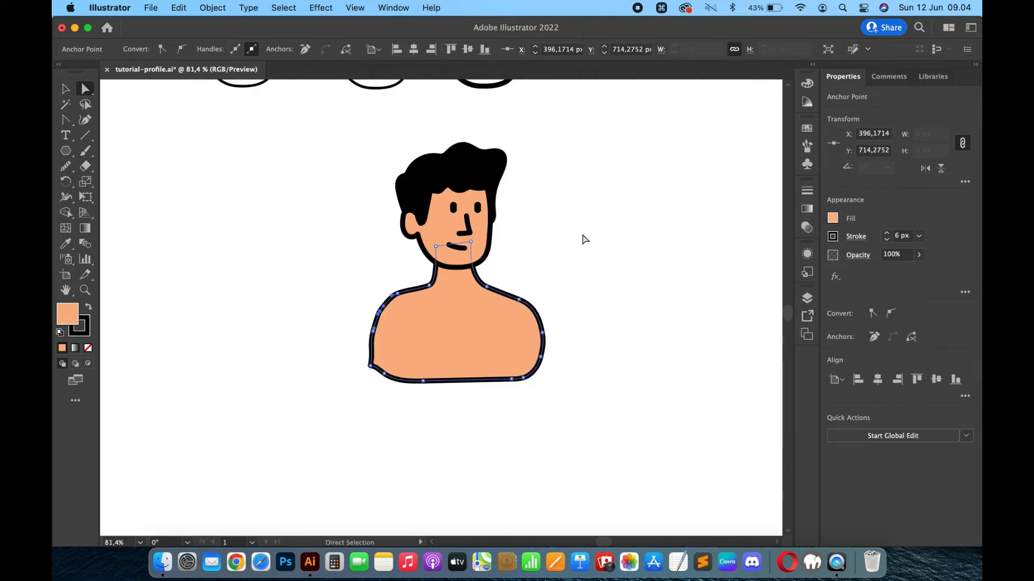
pyautogui.press('v')
pyautogui.click(586, 229)
pyautogui.scroll(4, 583, 263)
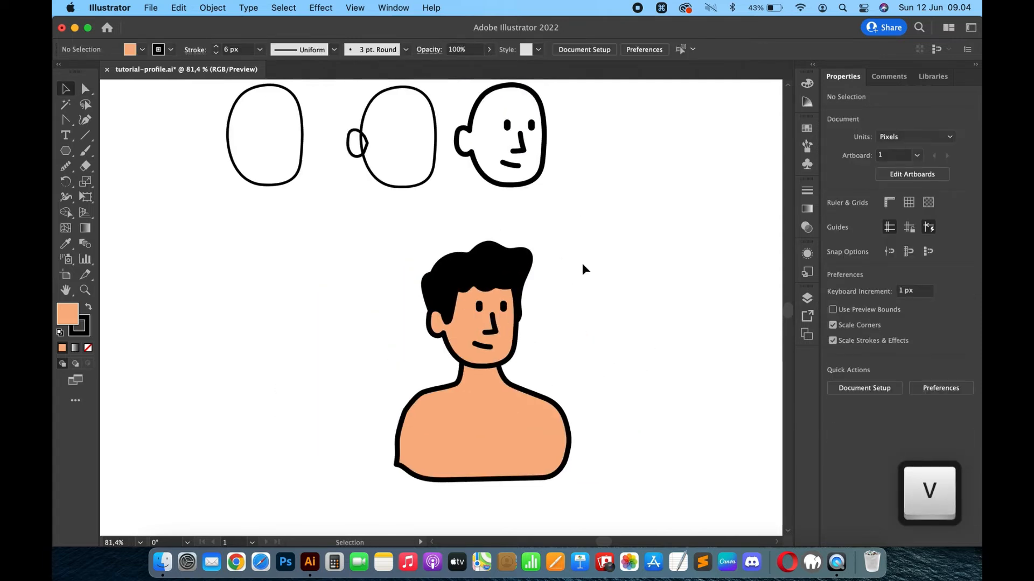
# Step: Smooth the body outline along both shoulders and outer arms with the Smooth tool, then deselect it
pyautogui.click(531, 431)
pyautogui.press('Up')
pyautogui.press('Down')
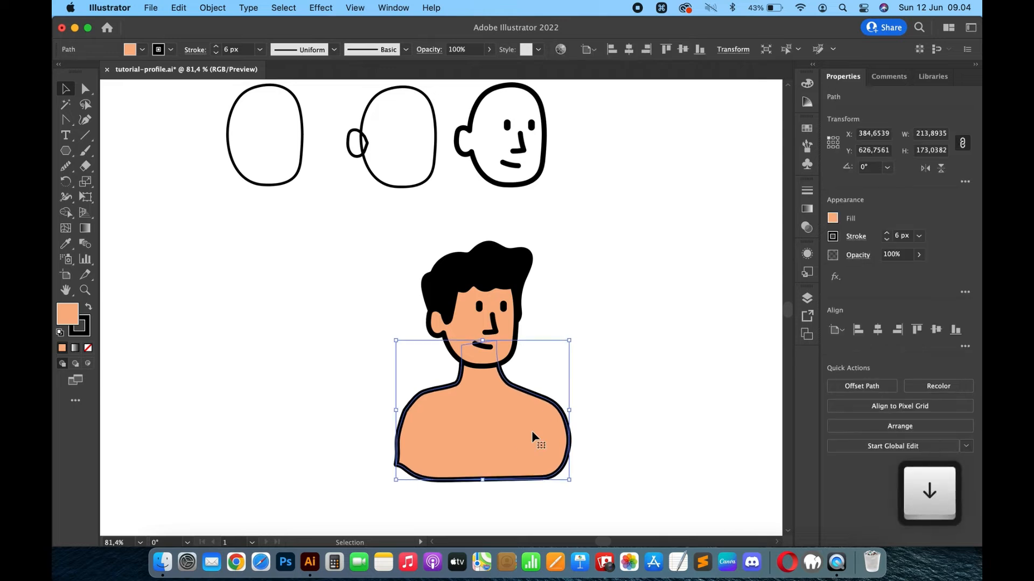
pyautogui.click(67, 166)
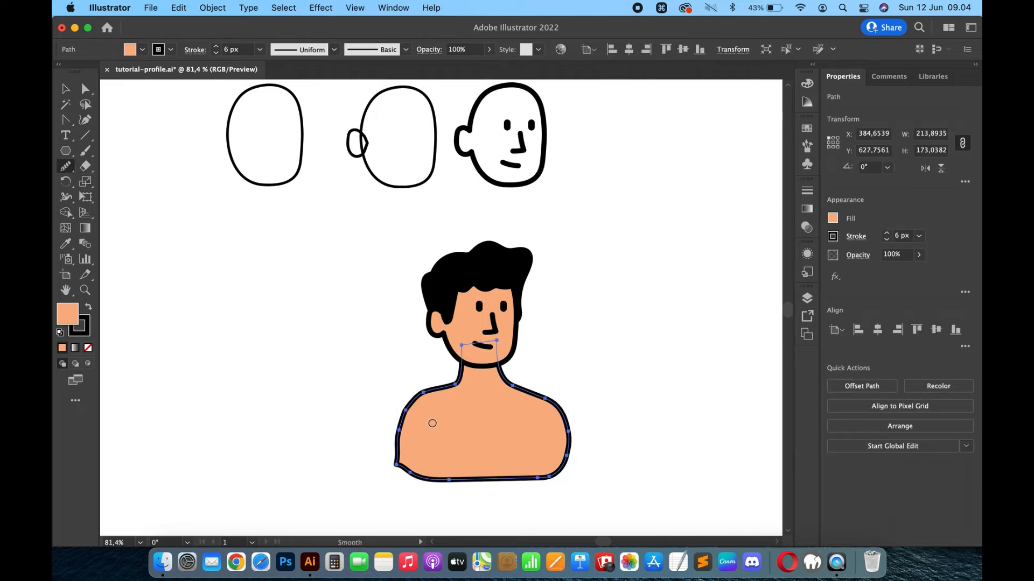
pyautogui.moveTo(410, 400)
pyautogui.mouseDown()
pyautogui.moveTo(383, 479)
pyautogui.moveTo(419, 412)
pyautogui.moveTo(394, 444)
pyautogui.mouseUp()
pyautogui.moveTo(433, 388); pyautogui.dragTo(390, 423)
pyautogui.moveTo(575, 443); pyautogui.dragTo(576, 458)
pyautogui.moveTo(540, 404); pyautogui.dragTo(568, 482)
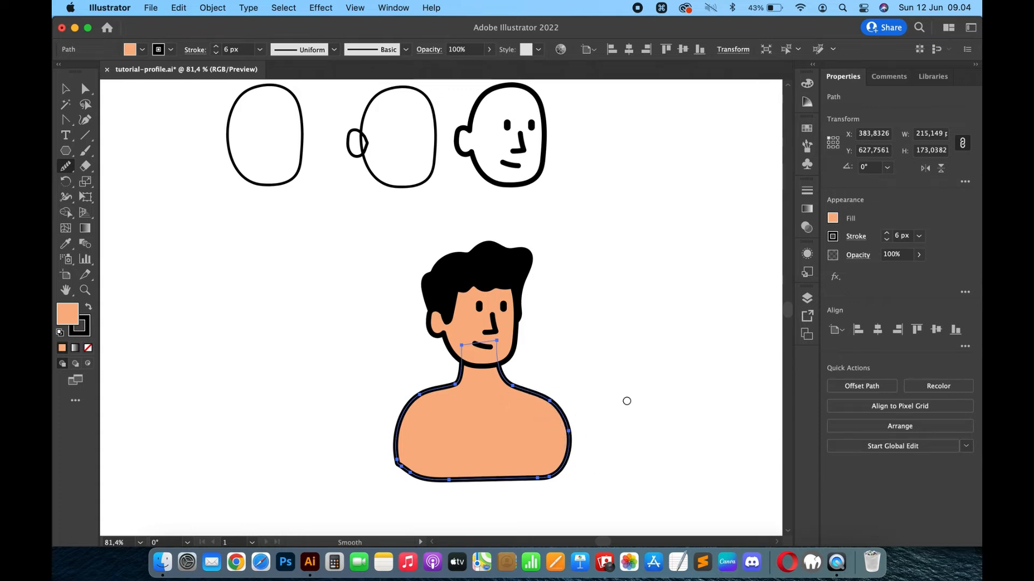
pyautogui.press('v')
pyautogui.click(625, 399)
pyautogui.scroll(-1, 621, 411)
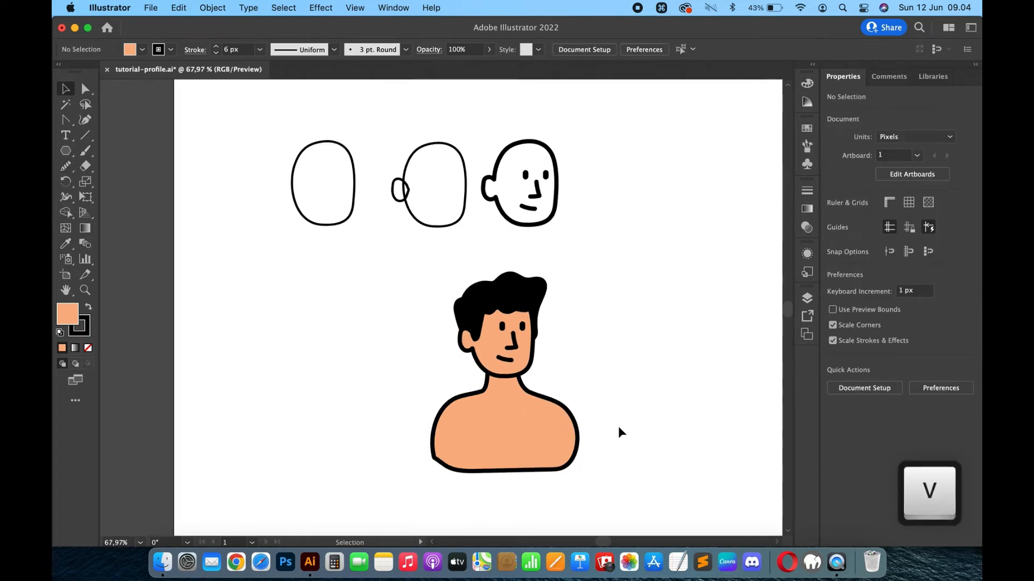
# Step: Try nudging the body 1 px right and back to compare its position under the head, then deselect it
pyautogui.click(535, 440)
pyautogui.moveTo(584, 352); pyautogui.dragTo(585, 354)
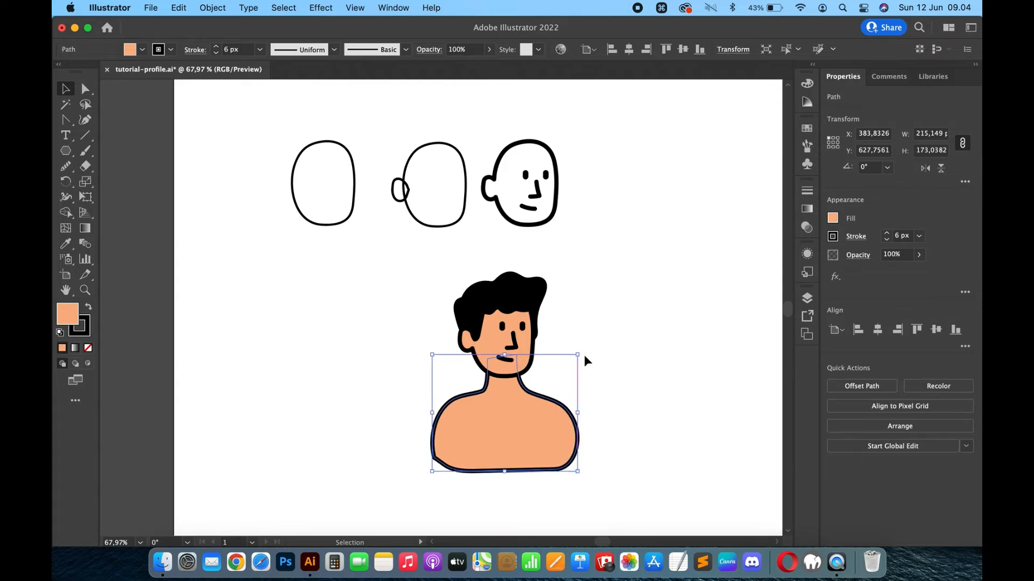
pyautogui.press('Right')
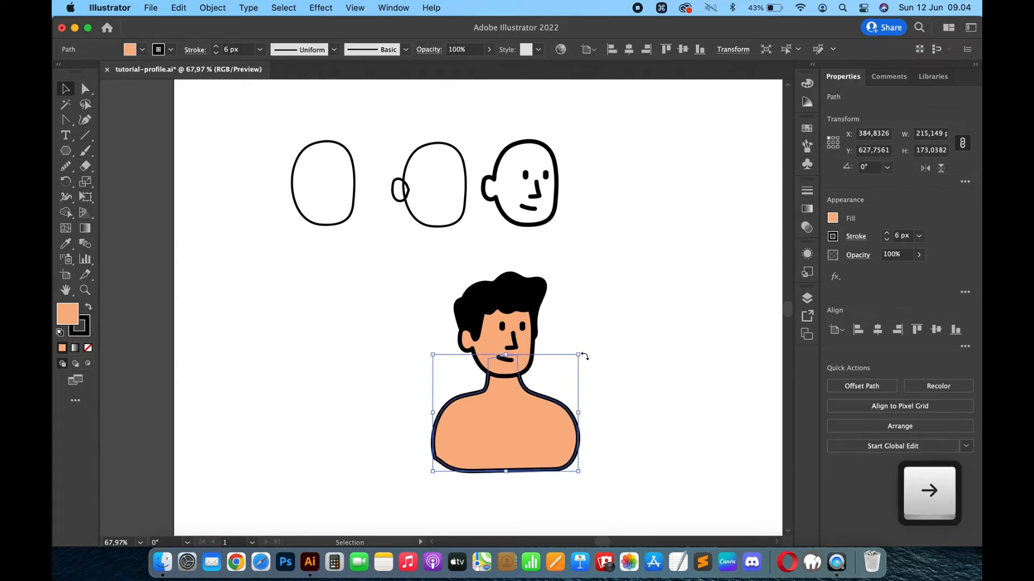
pyautogui.press('Left')
pyautogui.press('Right')
pyautogui.press('Left')
pyautogui.click(641, 372)
pyautogui.scroll(-3, 642, 372)
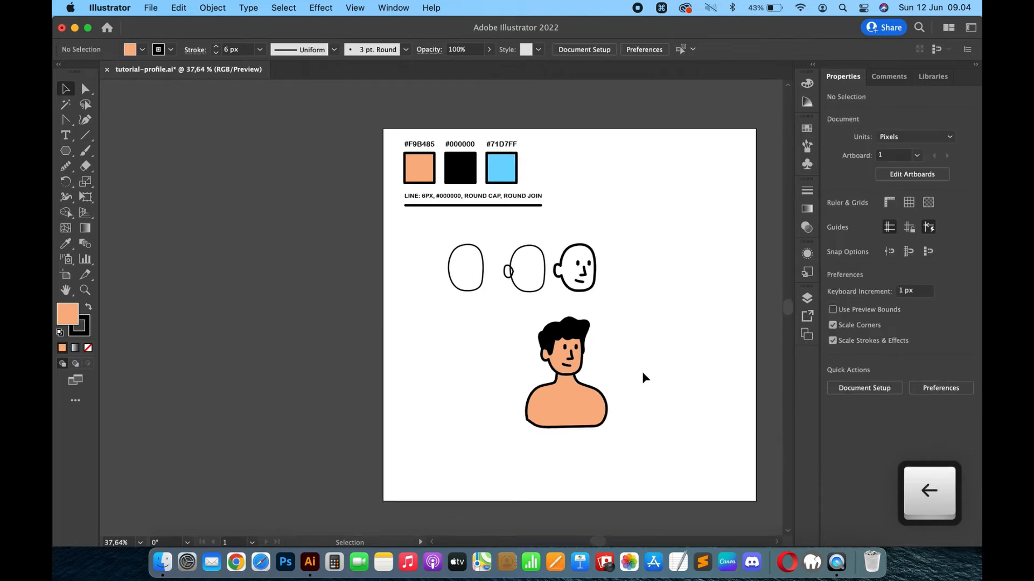
# Step: Pull the nose-side outer arm inward by moving its anchor point below the shoulder, then deselect the path
pyautogui.scroll(3, 642, 371)
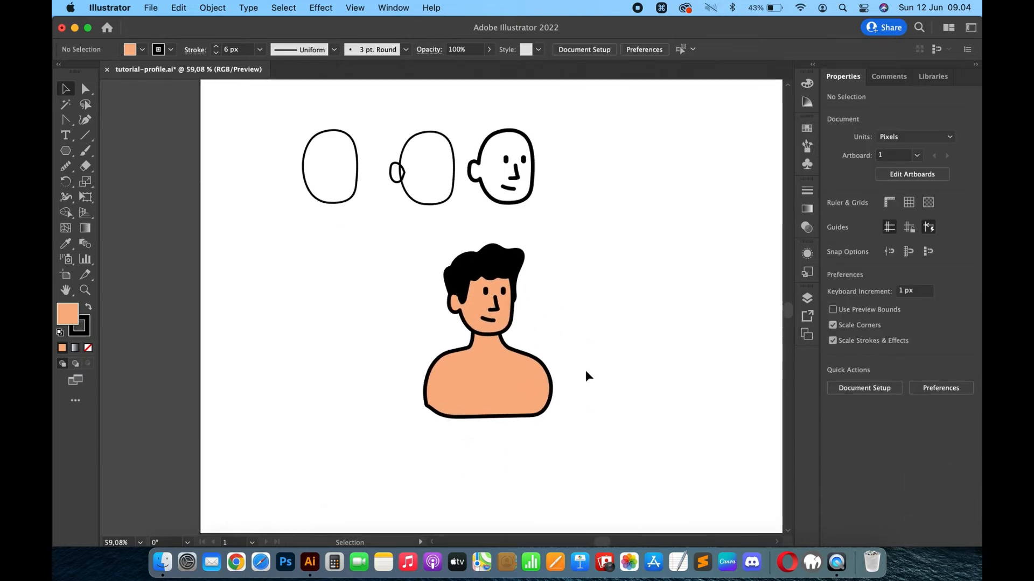
pyautogui.scroll(3, 555, 359)
pyautogui.press('a')
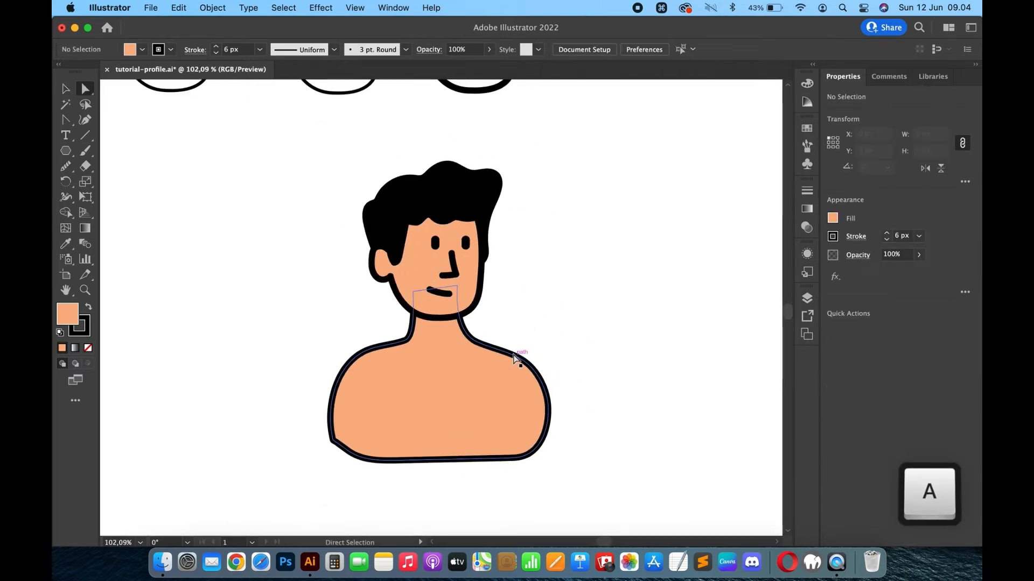
pyautogui.moveTo(524, 360); pyautogui.dragTo(521, 357)
pyautogui.moveTo(547, 401); pyautogui.dragTo(540, 397)
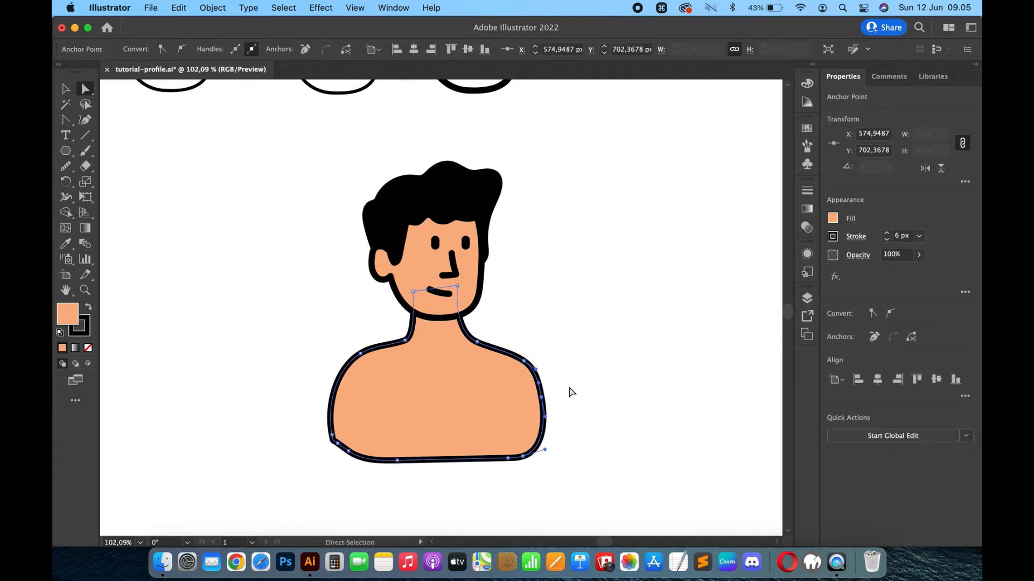
pyautogui.click(570, 392)
# Step: Smooth the body's nose-side shoulder curve with the Smooth tool, then deselect the body
pyautogui.press('v')
pyautogui.click(376, 369)
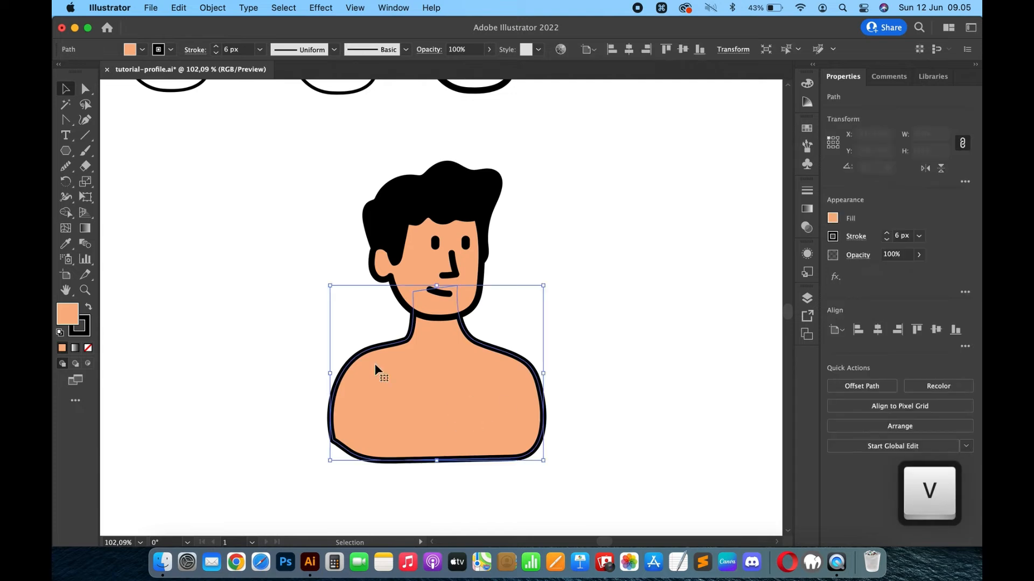
pyautogui.click(65, 165)
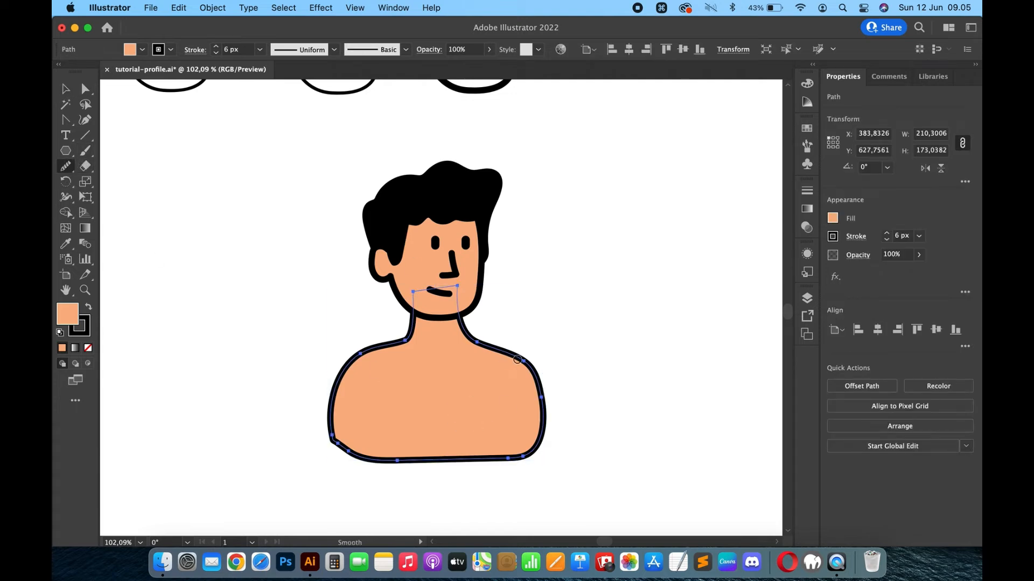
pyautogui.press('v')
pyautogui.click(582, 341)
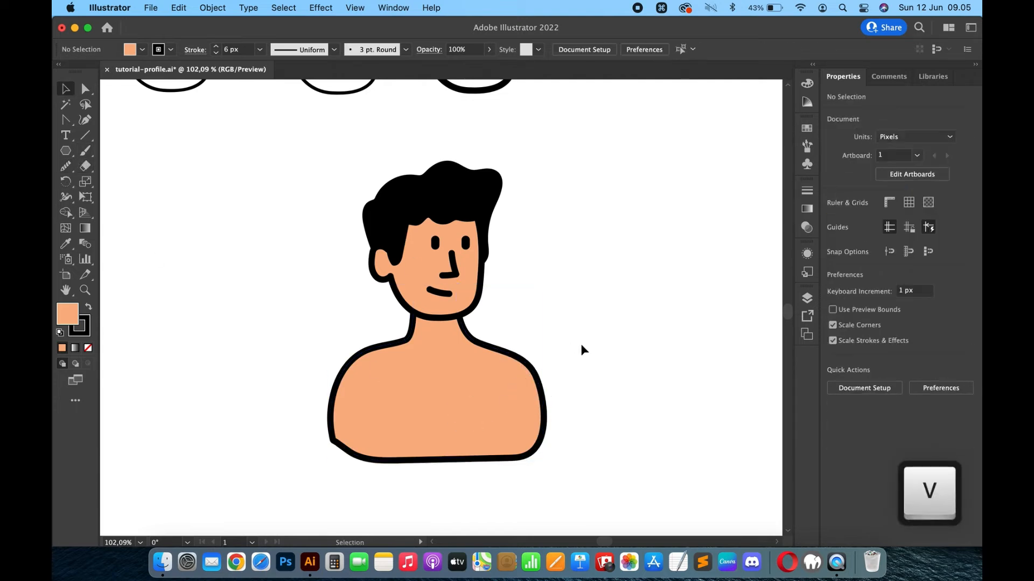
# Step: Draw an ellipse about 310 by 200 px over the body and nudge it 1 px left and 2 px down
pyautogui.scroll(-3, 582, 345)
pyautogui.moveTo(65, 153); pyautogui.dragTo(115, 181)
pyautogui.press('shift')
pyautogui.moveTo(389, 284); pyautogui.dragTo(594, 414)
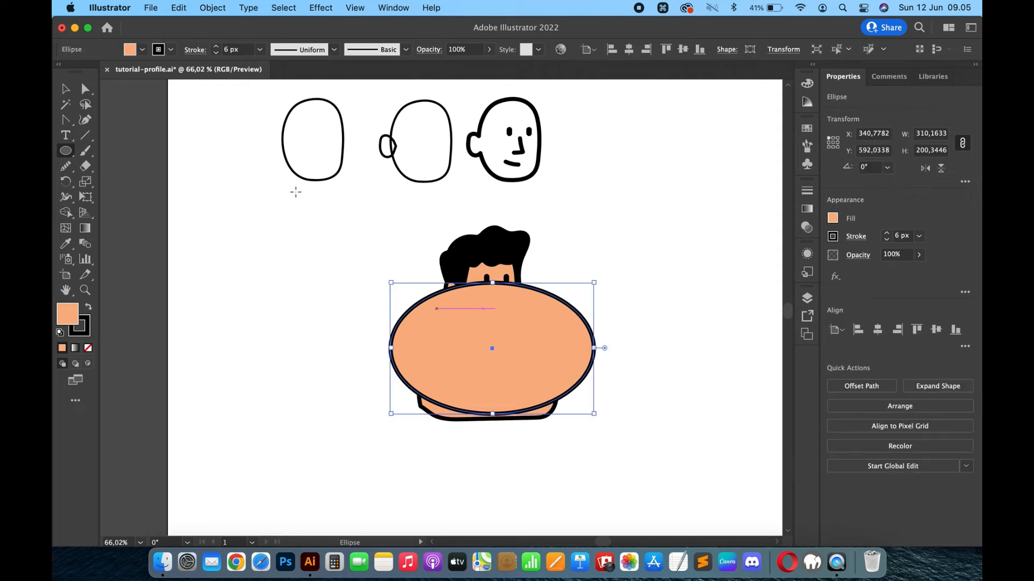
pyautogui.click(64, 89)
pyautogui.moveTo(541, 338)
pyautogui.mouseDown()
pyautogui.moveTo(540, 309)
pyautogui.moveTo(542, 349)
pyautogui.mouseUp()
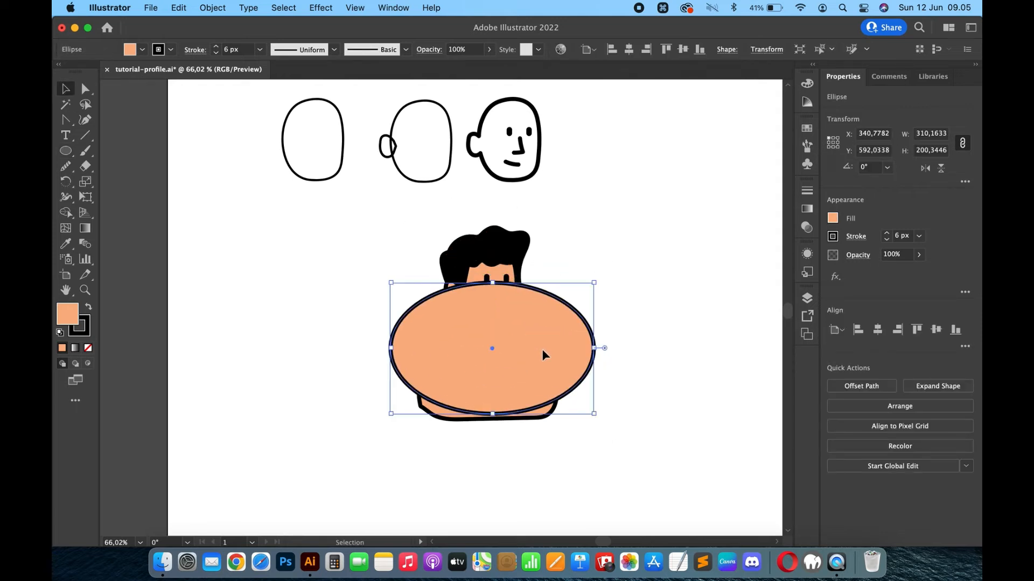
pyautogui.press('Left')
pyautogui.press('Down')
pyautogui.press('Down')
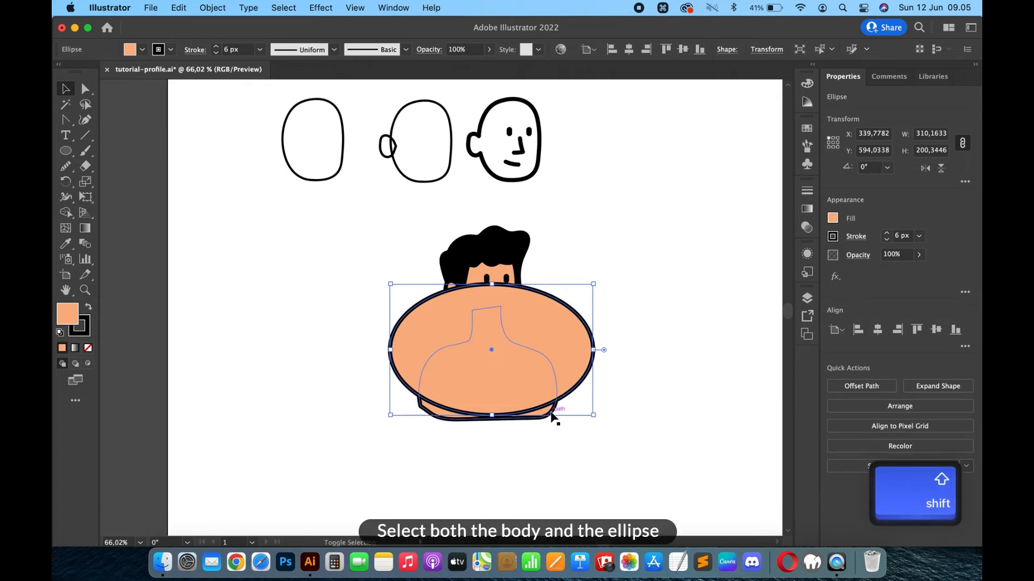
# Step: With the Shape Builder, trim away the body below the ellipse and the ellipse area outside the body, leaving a curved lower edge
pyautogui.keyDown('shift'); pyautogui.click(553, 416); pyautogui.keyUp('shift')
pyautogui.scroll(5, 579, 442)
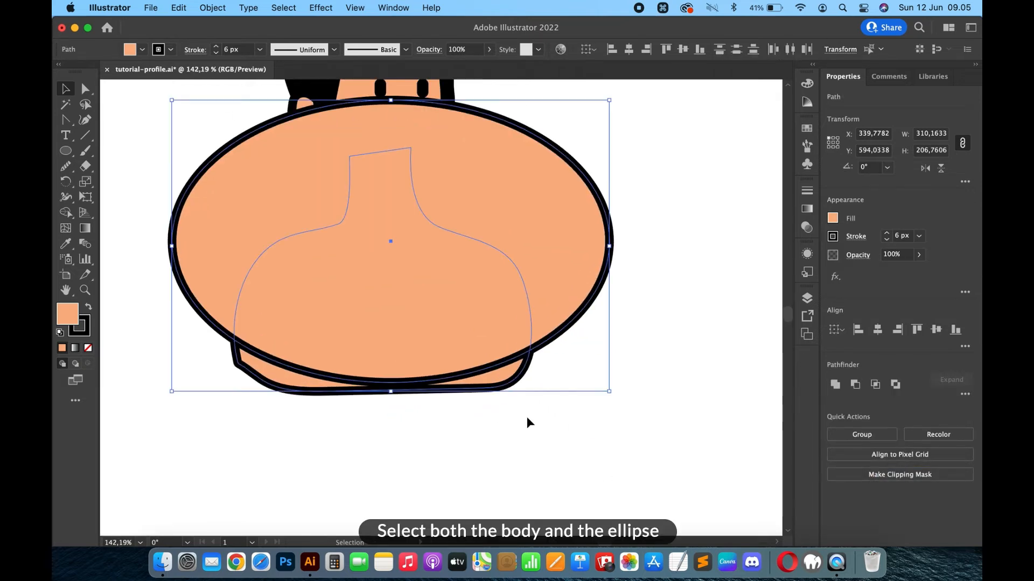
pyautogui.click(71, 216)
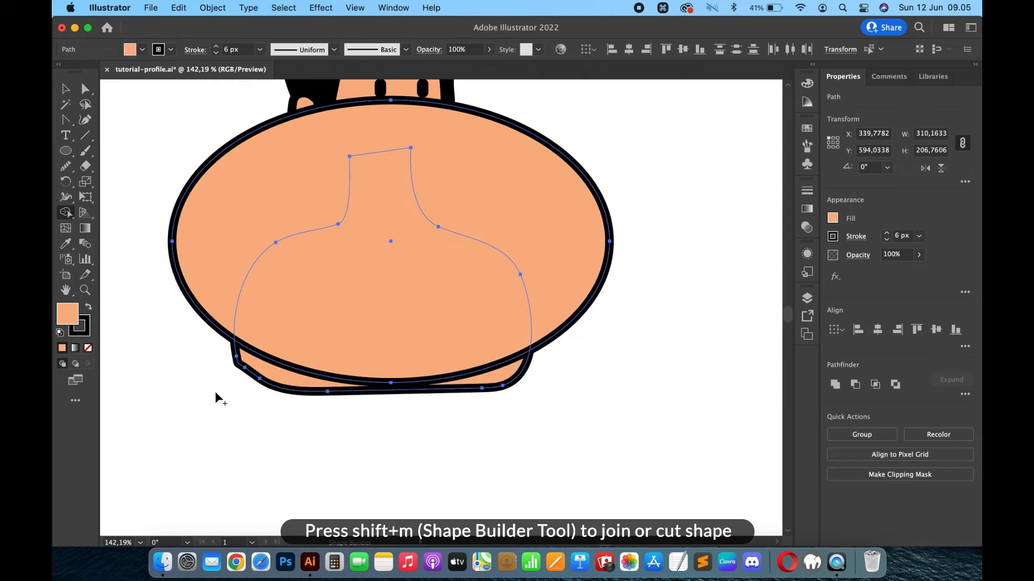
pyautogui.press('alt')
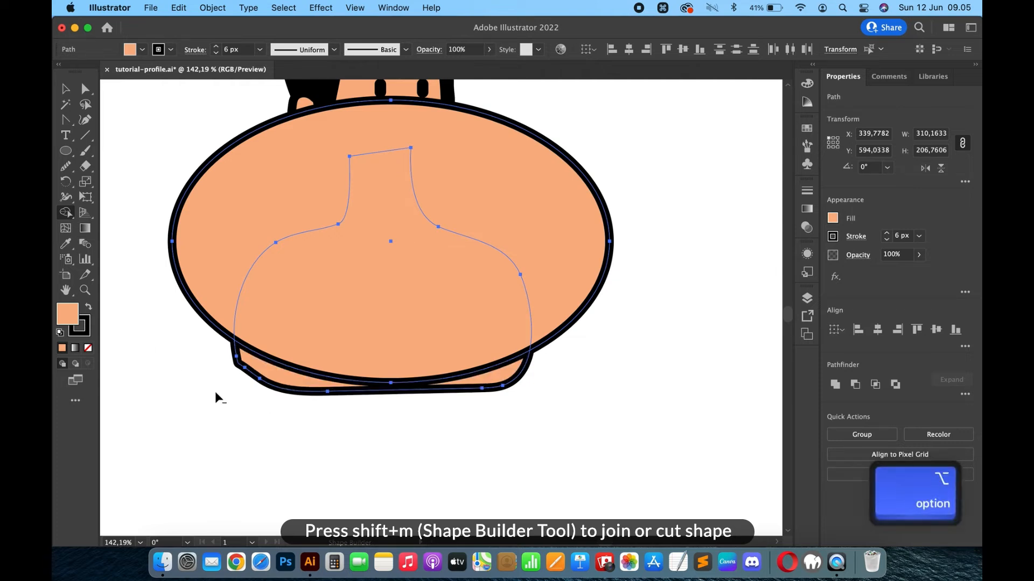
pyautogui.keyDown('alt'); pyautogui.click(270, 378); pyautogui.keyUp('alt')
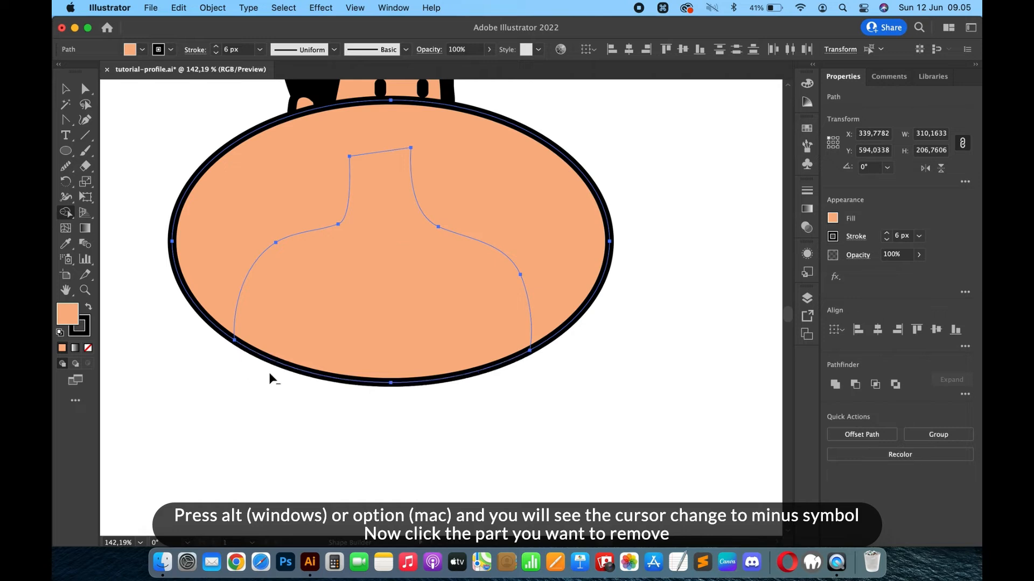
pyautogui.press('alt')
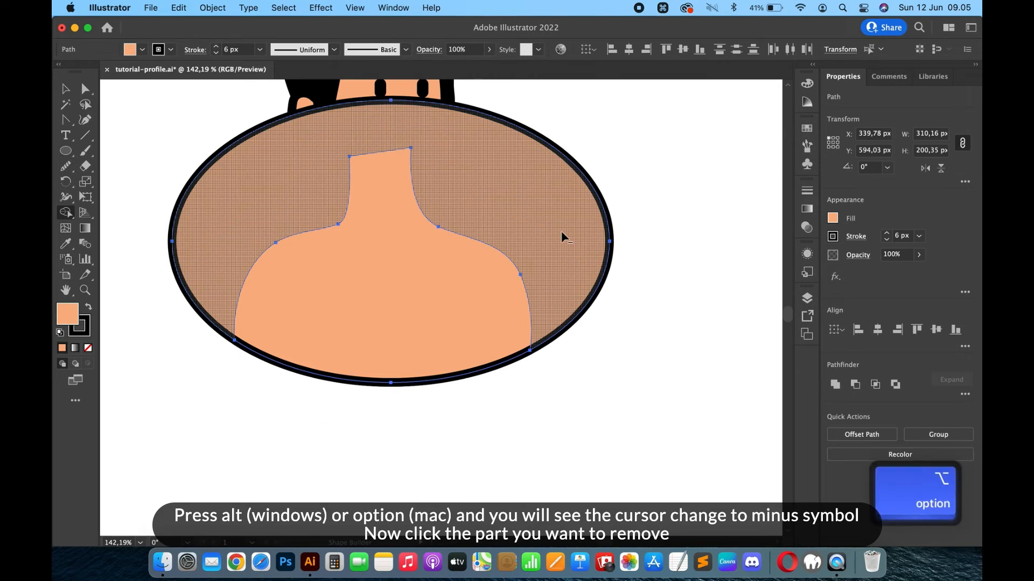
pyautogui.keyDown('alt'); pyautogui.click(562, 237); pyautogui.keyUp('alt')
pyautogui.press('v')
pyautogui.click(607, 236)
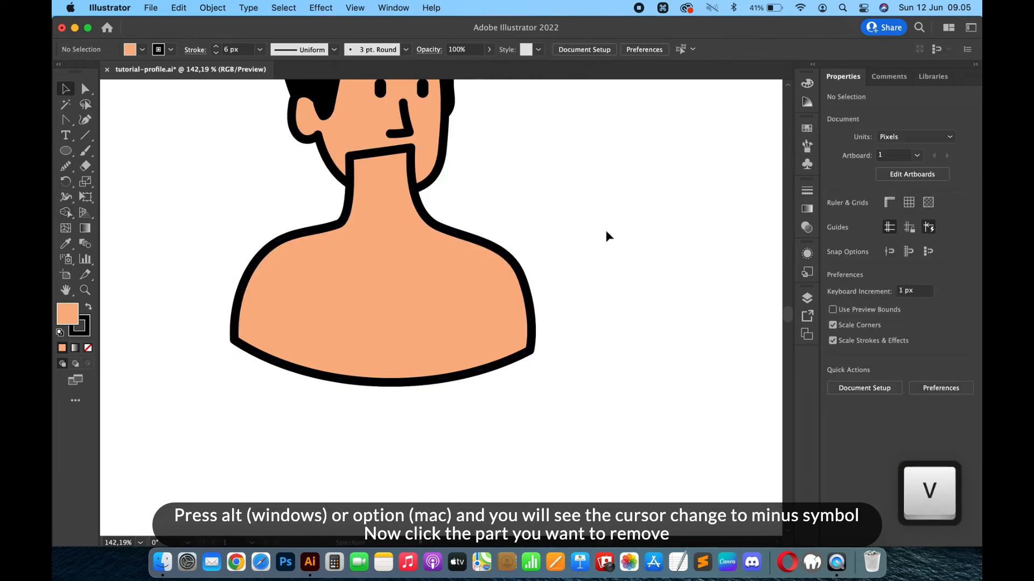
# Step: Send the trimmed body two levels backward so the neck sits behind the head, then deselect it
pyautogui.scroll(-5, 605, 230)
pyautogui.click(514, 260)
pyautogui.press('super+bracketleft')
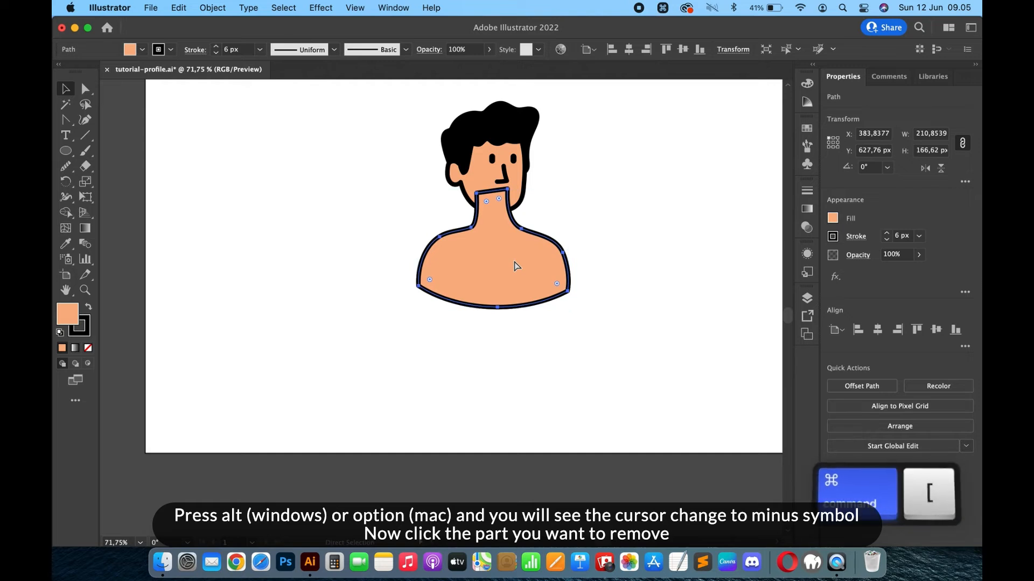
pyautogui.press('super+bracketleft')
pyautogui.click(640, 236)
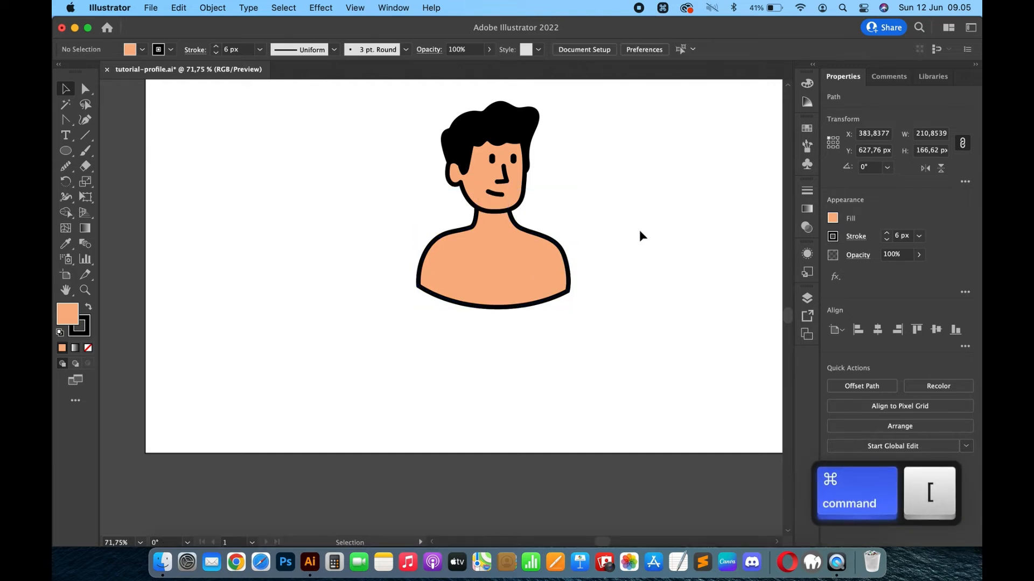
# Step: Duplicate the whole character and place the copy to the right of the original
pyautogui.scroll(3, 640, 235)
pyautogui.hscroll(2, 639, 235)
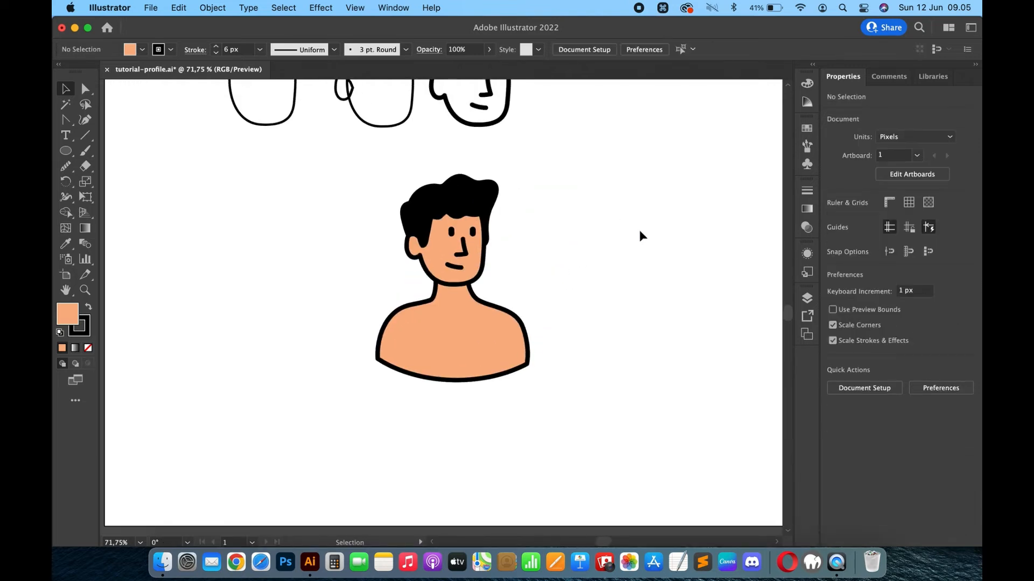
pyautogui.scroll(2, 639, 235)
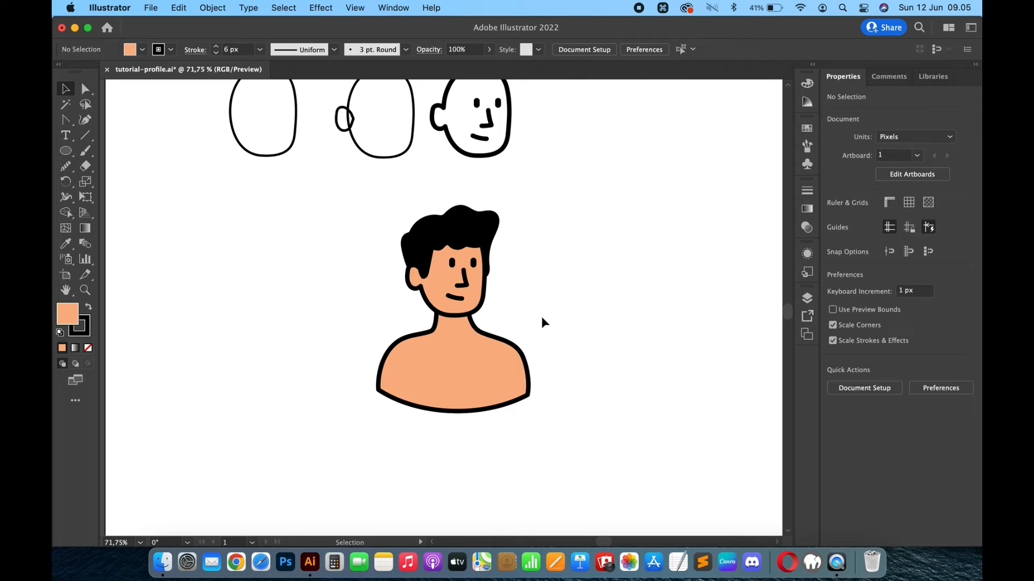
pyautogui.click(487, 370)
pyautogui.moveTo(577, 209); pyautogui.dragTo(372, 419)
pyautogui.hscroll(5, 371, 418)
pyautogui.scroll(1, 372, 419)
pyautogui.press('cmd+c')
pyautogui.press('super+v')
pyautogui.moveTo(490, 316); pyautogui.dragTo(555, 367)
pyautogui.click(569, 417)
# Step: Paste a copy of the duplicate character's body in front and shift it 20 px to the right
pyautogui.click(578, 335)
pyautogui.press('a')
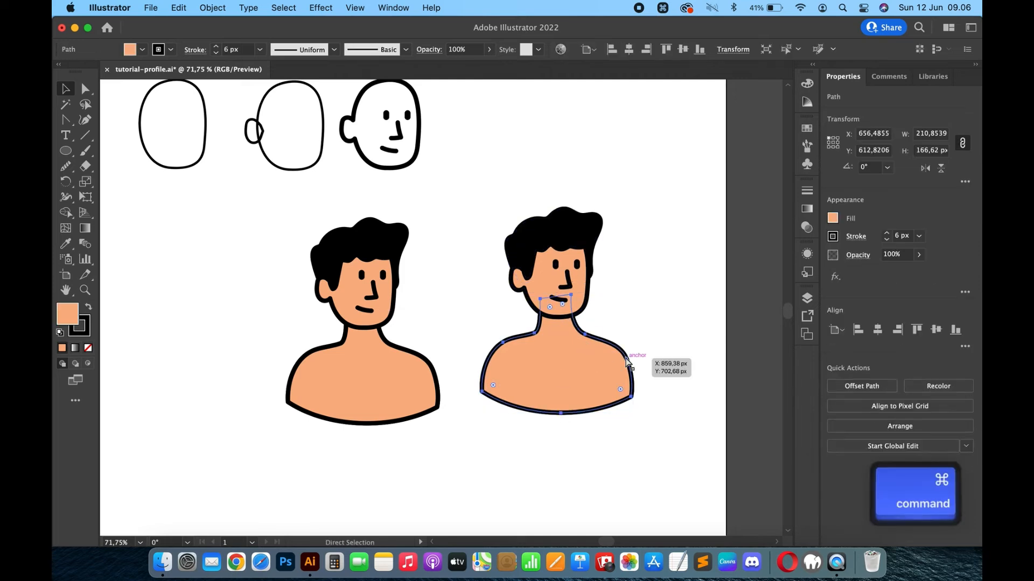
pyautogui.press('super+c')
pyautogui.press('super+f')
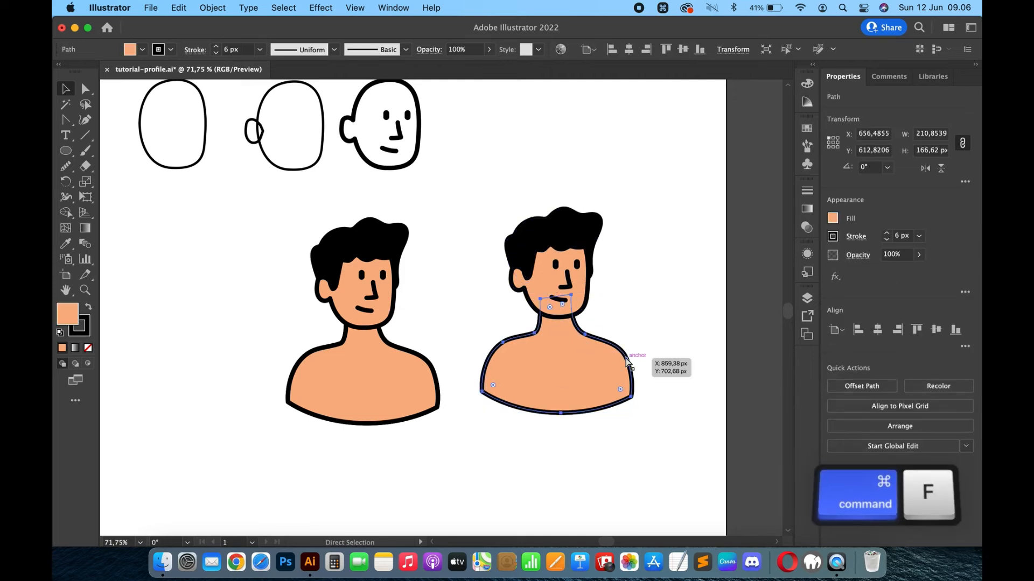
pyautogui.scroll(5, 617, 305)
pyautogui.hotkey('shift', 'Right')
pyautogui.hotkey('shift', 'Right')
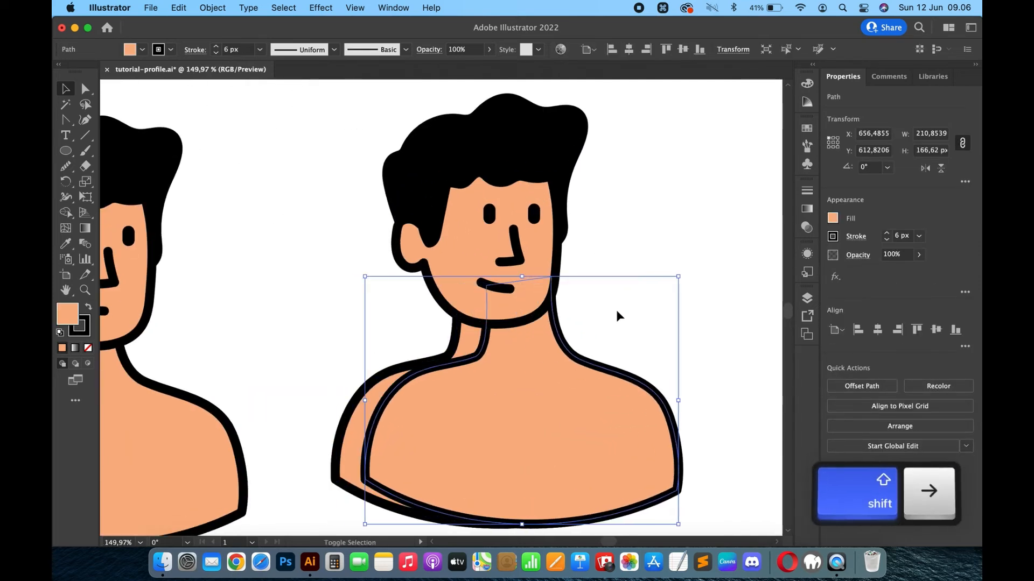
pyautogui.hotkey('shift', 'Left')
pyautogui.hotkey('shift', 'Left')
pyautogui.hotkey('shift', 'Right')
pyautogui.hotkey('shift', 'Right')
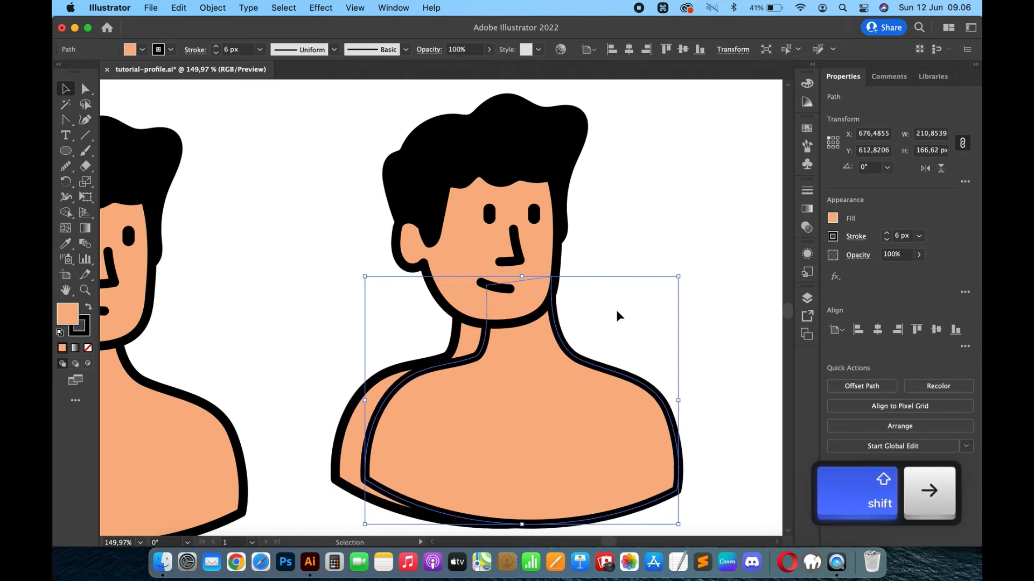
# Step: Fill the shifted body copy with the blue #71D7FF swatch using the Eyedropper, then deselect it
pyautogui.scroll(-5, 616, 309)
pyautogui.press('i')
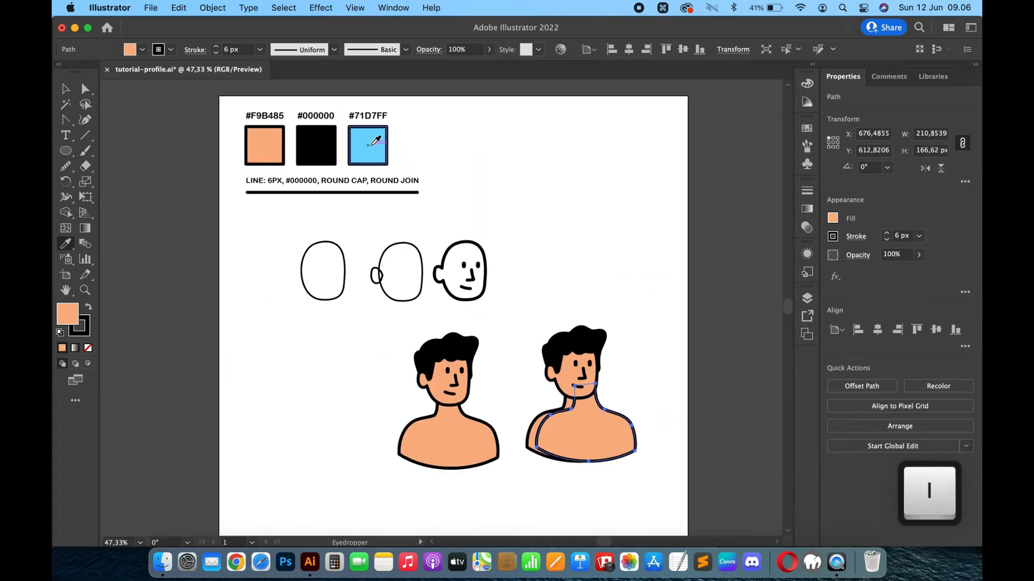
pyautogui.press('v')
pyautogui.click(641, 338)
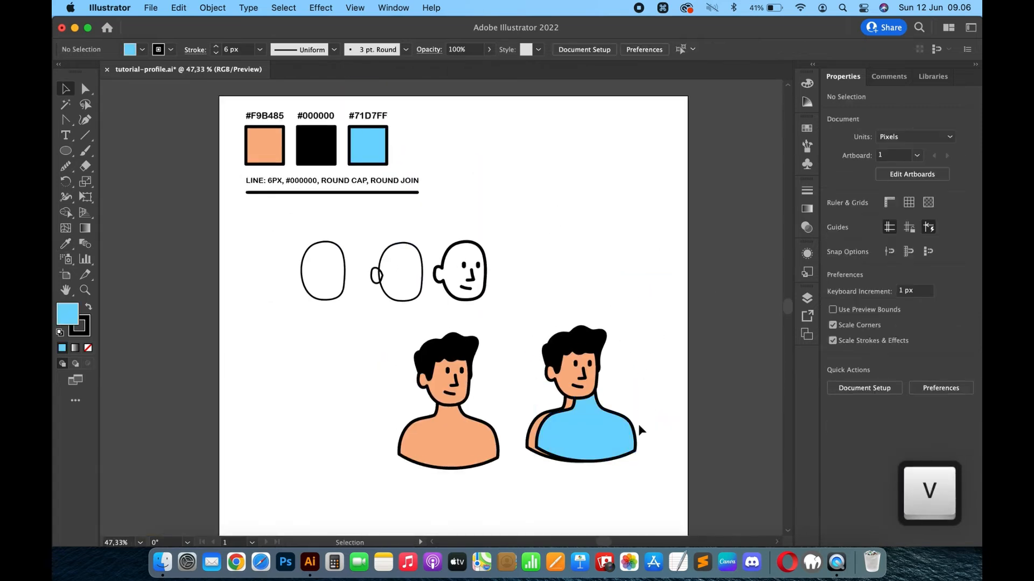
# Step: Draw a blue ellipse about 130 by 136 px and position it over the duplicate character's lower face and neck
pyautogui.scroll(3, 638, 424)
pyautogui.click(544, 451)
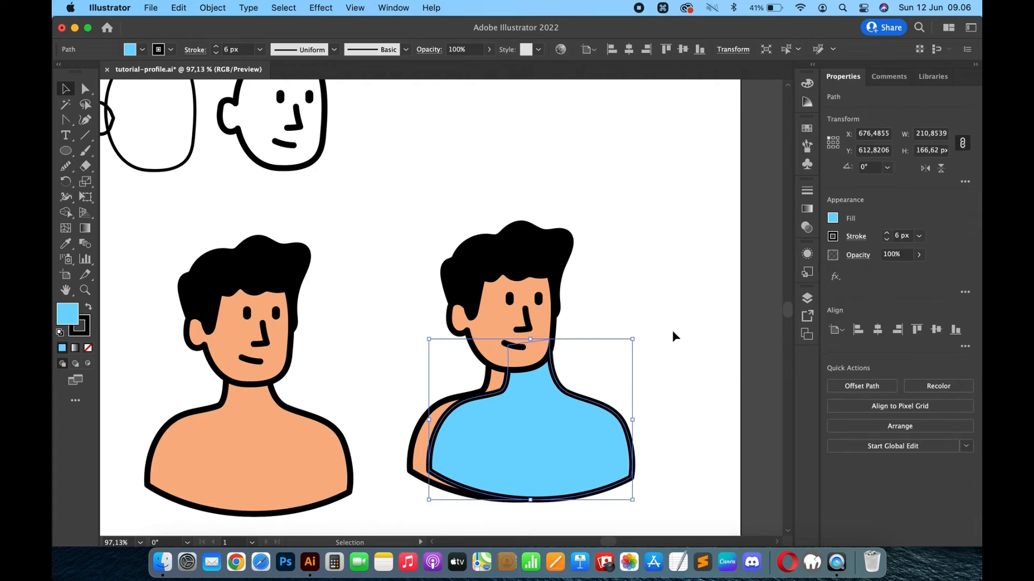
pyautogui.click(672, 333)
pyautogui.moveTo(448, 289); pyautogui.dragTo(574, 420)
pyautogui.click(66, 89)
pyautogui.moveTo(504, 351); pyautogui.dragTo(539, 351)
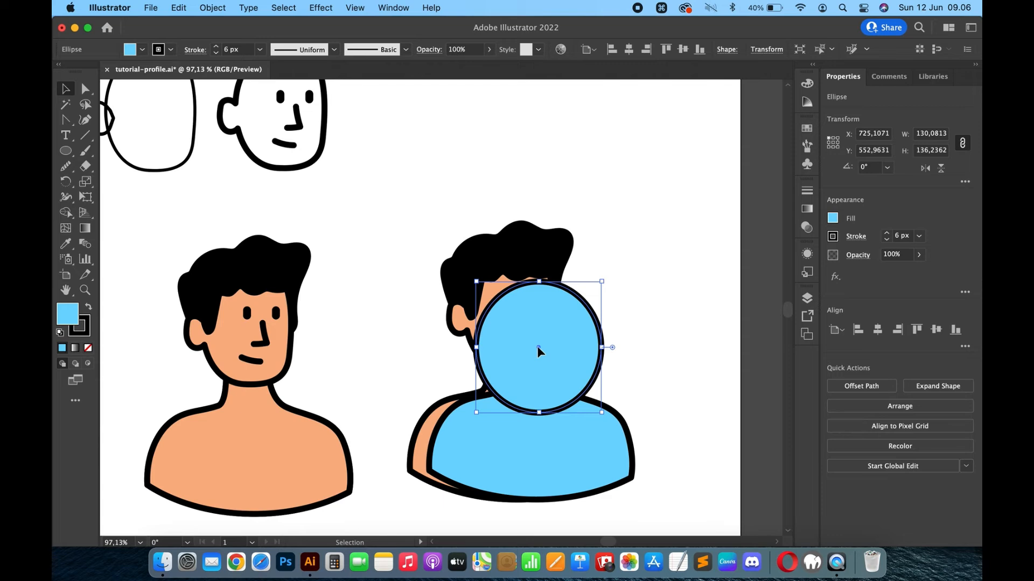
pyautogui.press('Down')
pyautogui.press('Down')
pyautogui.press('Down')
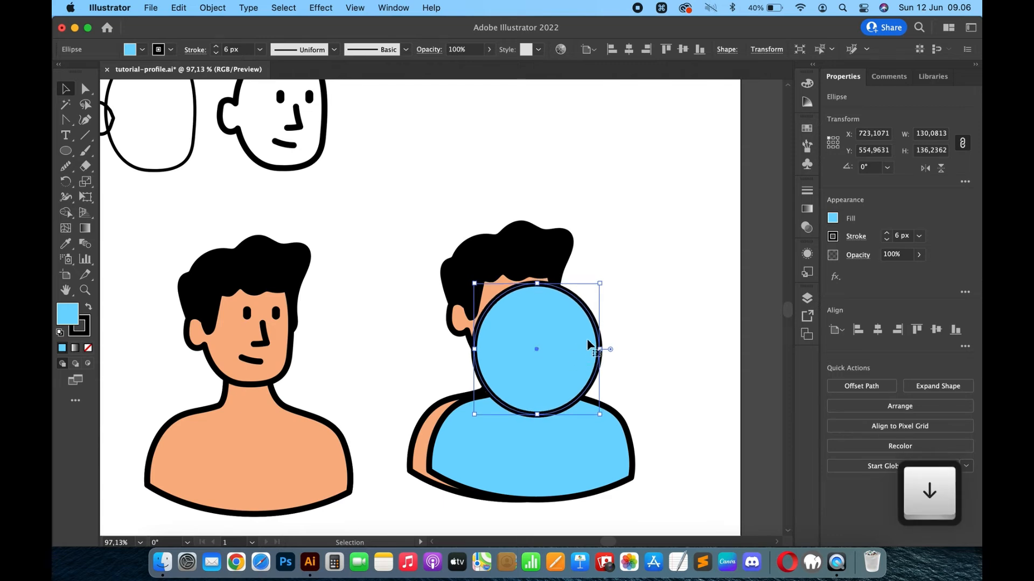
# Step: Narrow the ellipse to about 106 px wide and fine-tune its position over the blue body copy's neck
pyautogui.moveTo(600, 348); pyautogui.dragTo(576, 349)
pyautogui.moveTo(530, 391); pyautogui.dragTo(541, 394)
pyautogui.press('Left')
pyautogui.press('Left')
pyautogui.press('Left')
pyautogui.press('Left')
pyautogui.press('Up')
pyautogui.press('Right')
pyautogui.press('Down')
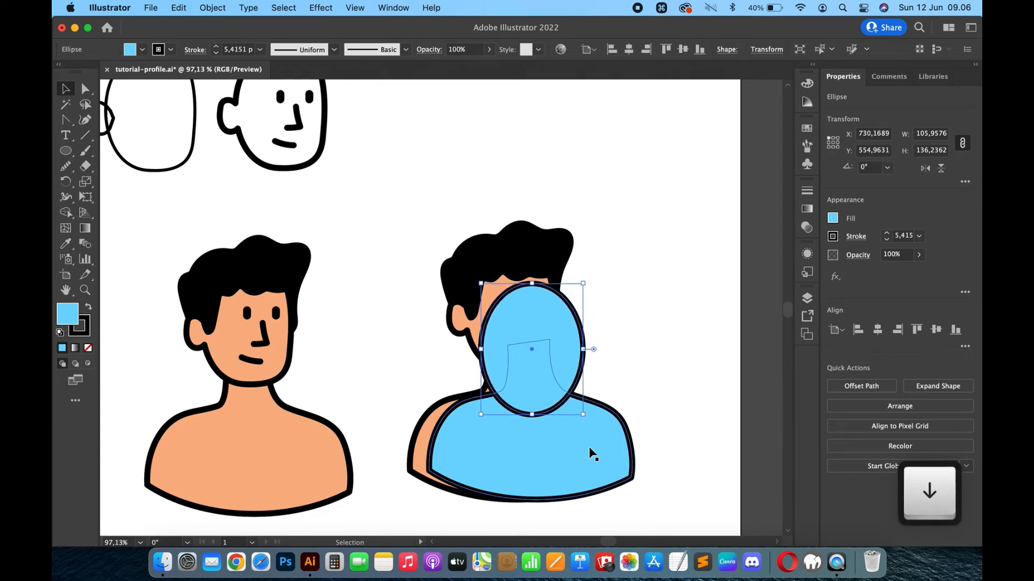
# Step: Remove the ellipse and the neck area it overlaps from the blue body copy with Shape Builder, leaving a round neckline
pyautogui.press('shift')
pyautogui.keyDown('shift'); pyautogui.click(594, 455); pyautogui.keyUp('shift')
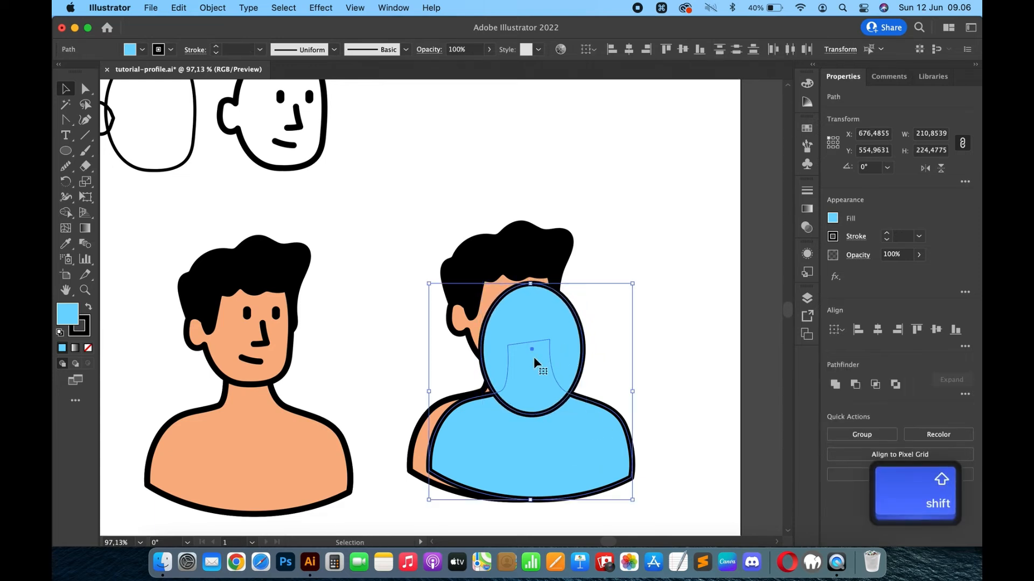
pyautogui.click(65, 214)
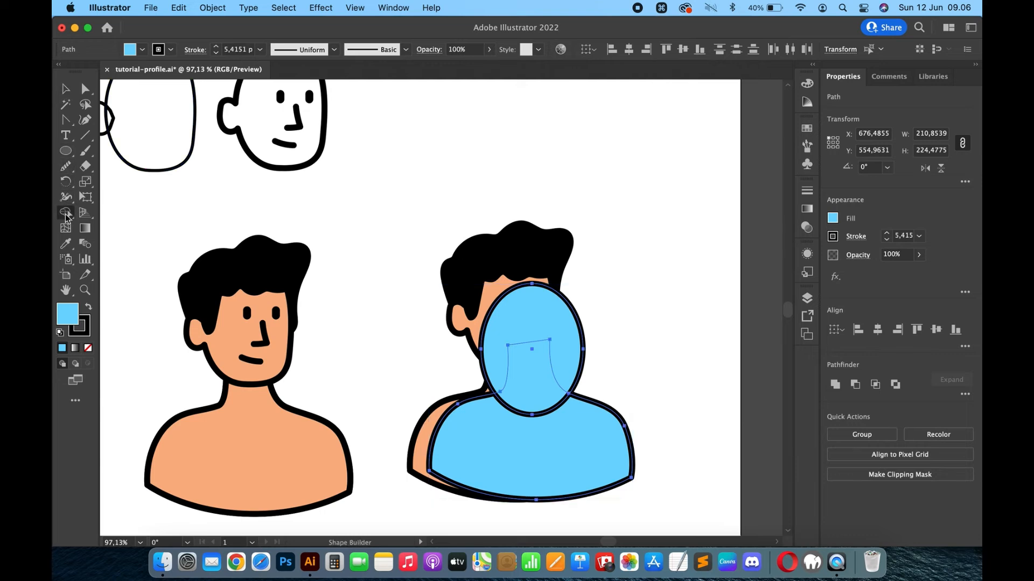
pyautogui.press('alt')
pyautogui.moveTo(548, 323); pyautogui.dragTo(531, 372)
pyautogui.press('v')
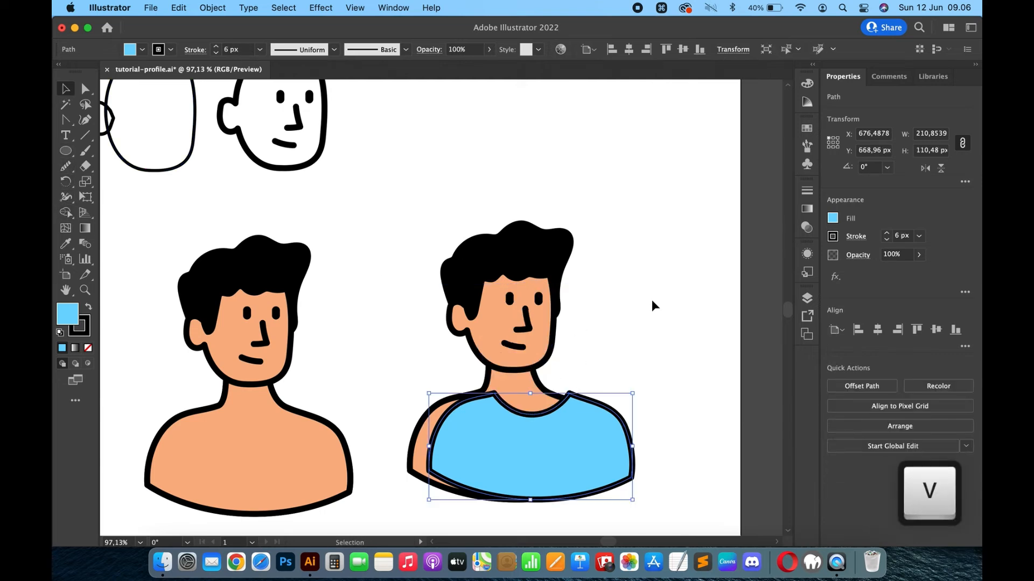
# Step: Shift the blue shirt 20 px to the left so it lines up with the body beneath, then deselect it
pyautogui.click(612, 385)
pyautogui.click(562, 466)
pyautogui.hotkey('shift', 'Left')
pyautogui.hotkey('shift', 'Left')
pyautogui.hotkey('shift', 'Left')
pyautogui.hotkey('shift', 'Left')
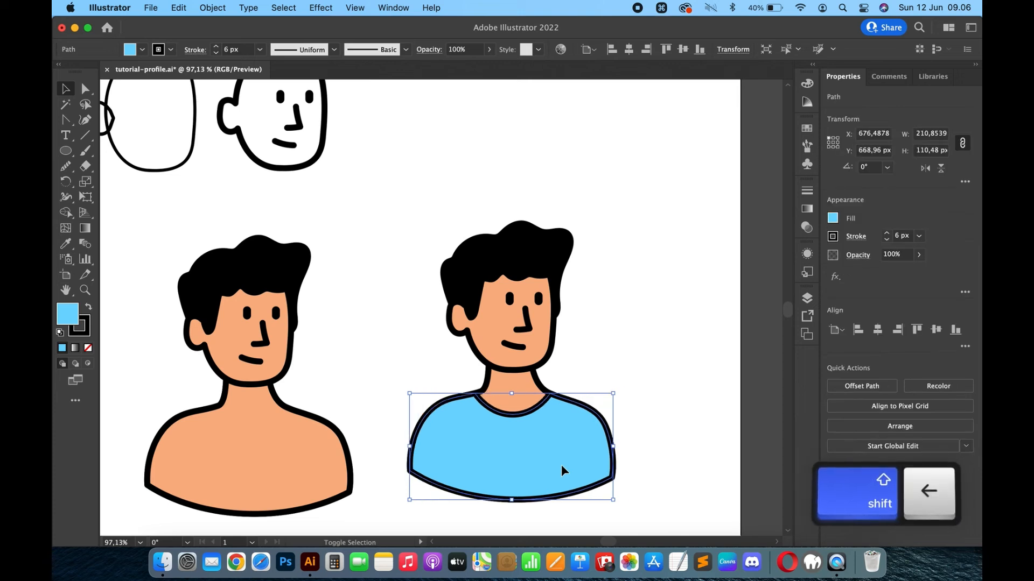
pyautogui.click(644, 318)
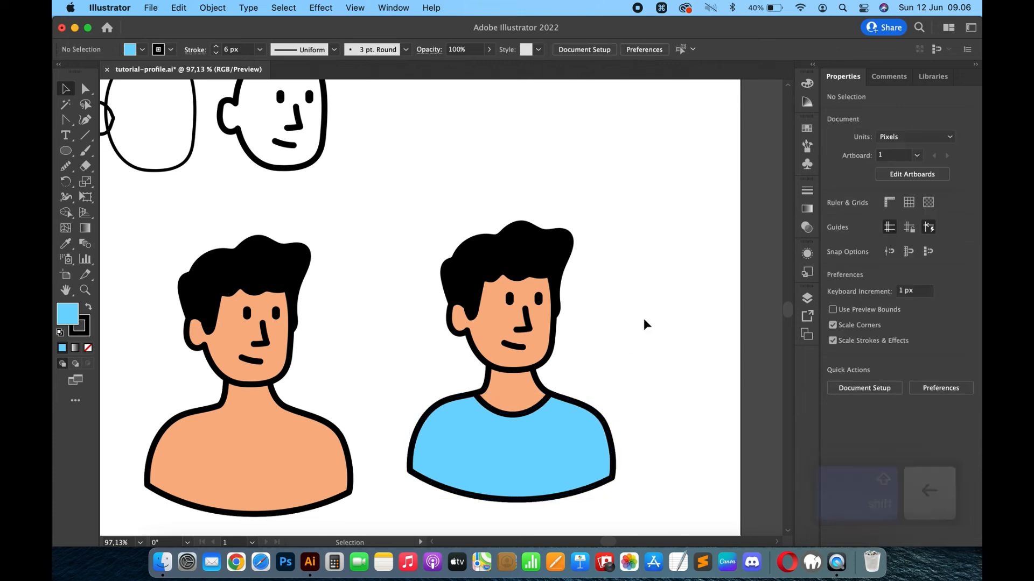
# Step: Paint a curved sleeve line with the Paintbrush on the shirt's left side, running down to the hem
pyautogui.scroll(-2, 644, 318)
pyautogui.scroll(4, 644, 318)
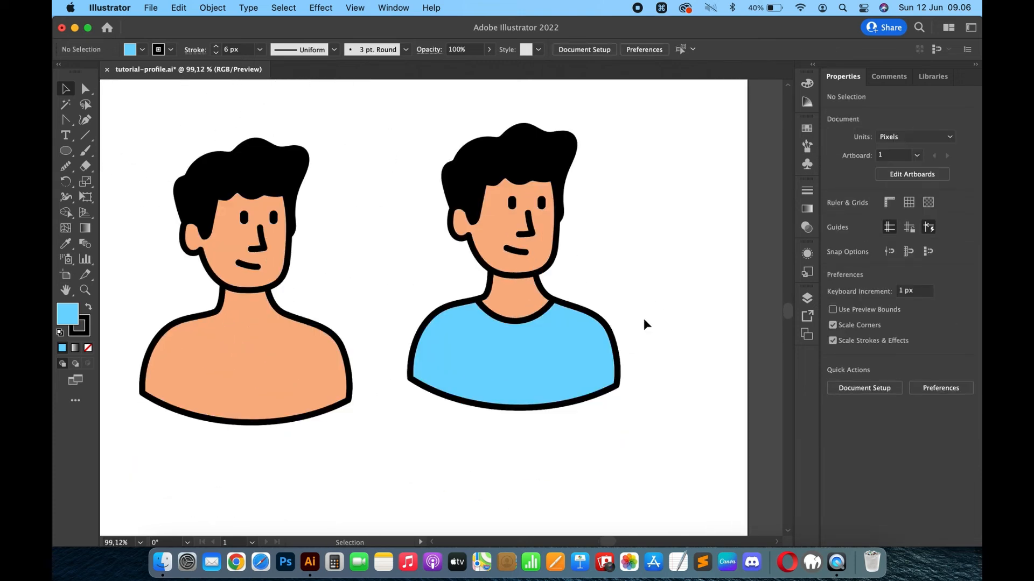
pyautogui.click(85, 151)
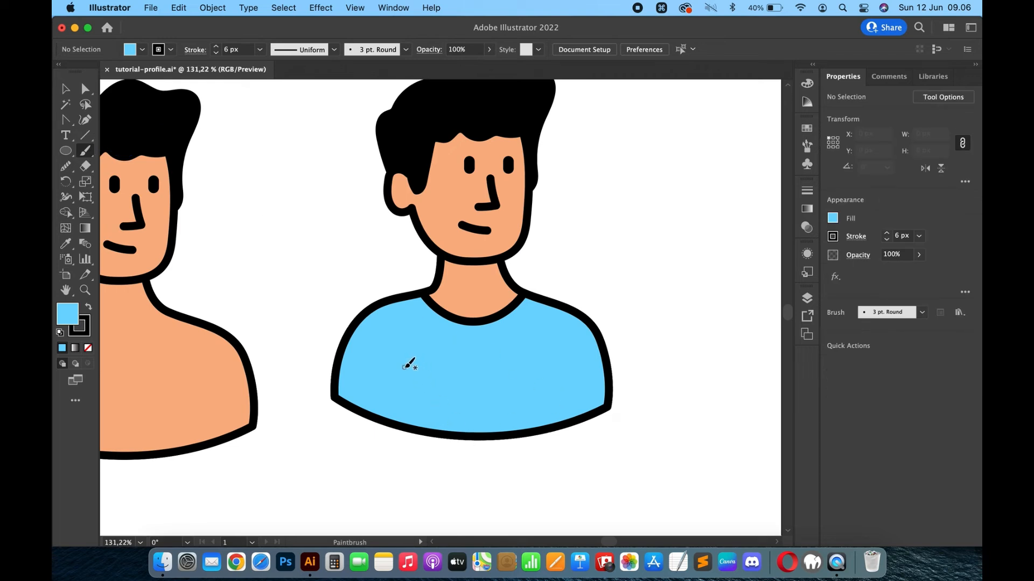
pyautogui.moveTo(408, 365); pyautogui.dragTo(392, 422)
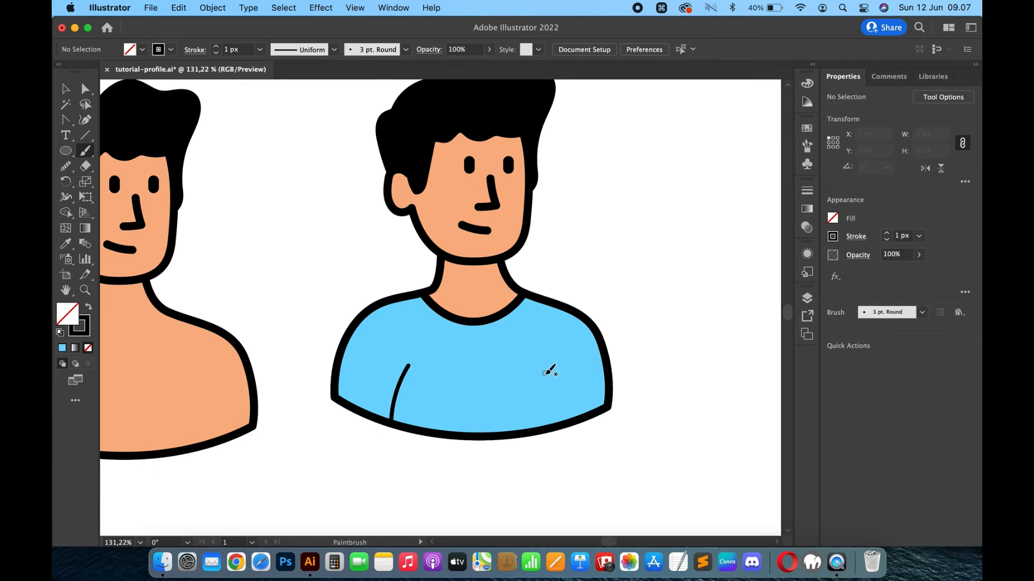
pyautogui.moveTo(556, 369); pyautogui.dragTo(578, 419)
pyautogui.press('super+z')
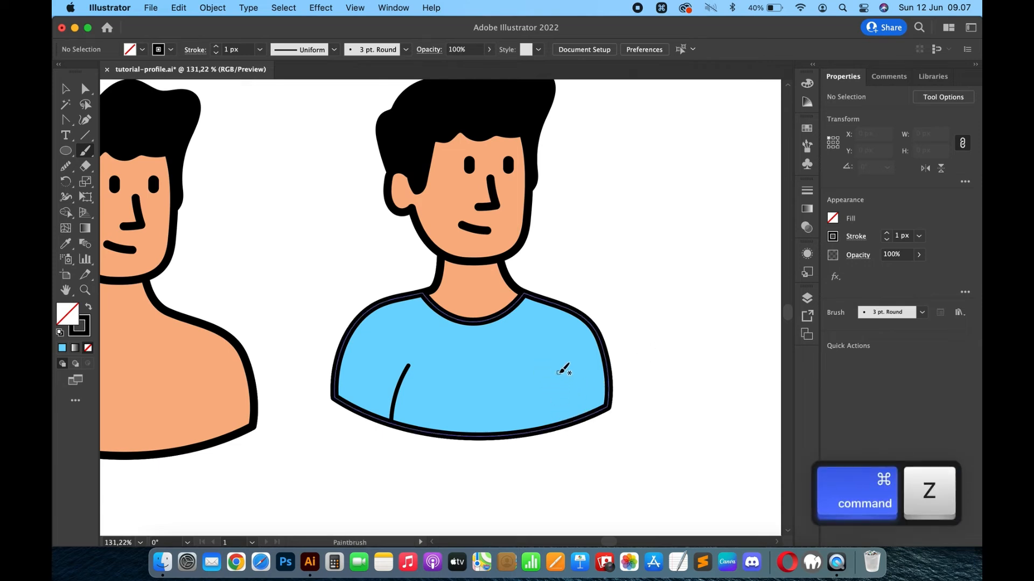
pyautogui.moveTo(558, 372); pyautogui.dragTo(568, 423)
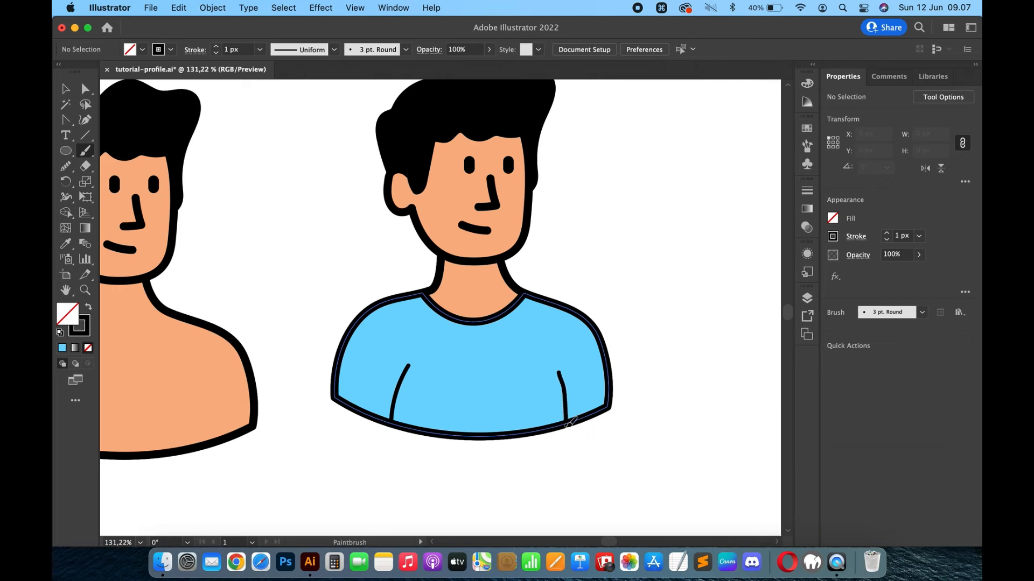
pyautogui.press('super+z')
pyautogui.moveTo(551, 370); pyautogui.dragTo(564, 421)
pyautogui.press('super+z')
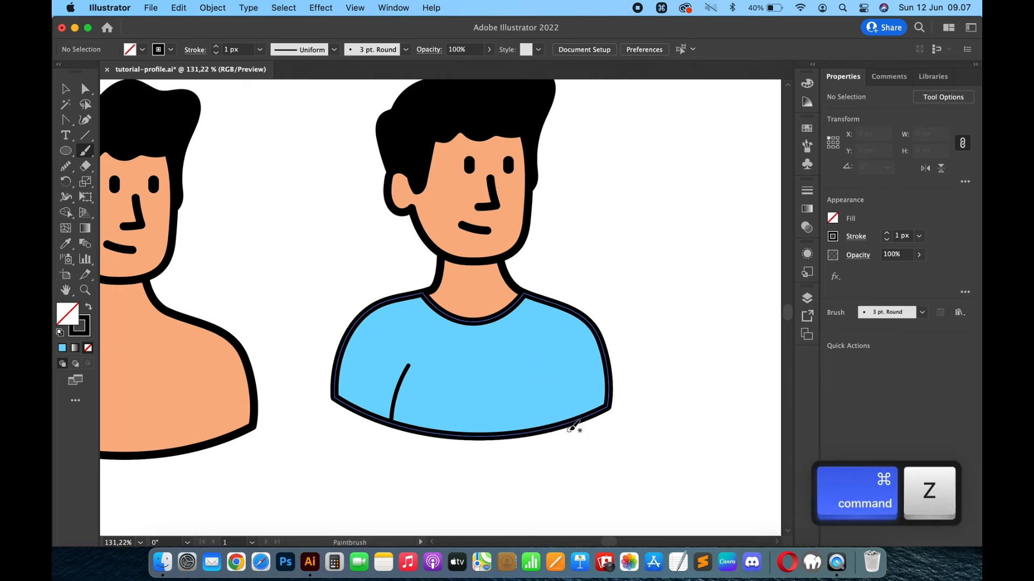
# Step: Paint a slightly curved sleeve line with the Paintbrush on the shirt's right side, ending at the hem
pyautogui.scroll(5, 572, 422)
pyautogui.moveTo(542, 325); pyautogui.dragTo(554, 417)
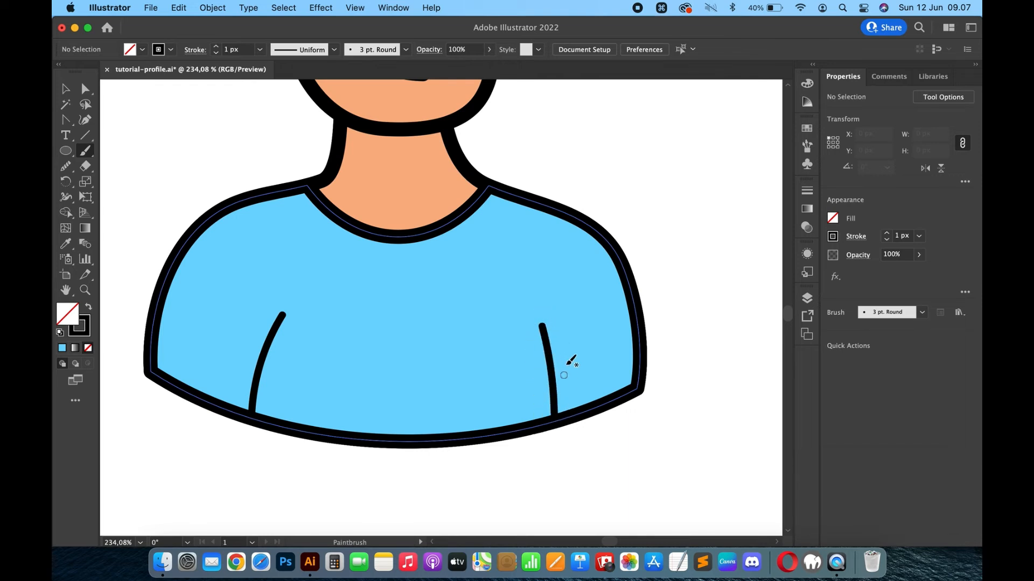
pyautogui.scroll(-8, 557, 295)
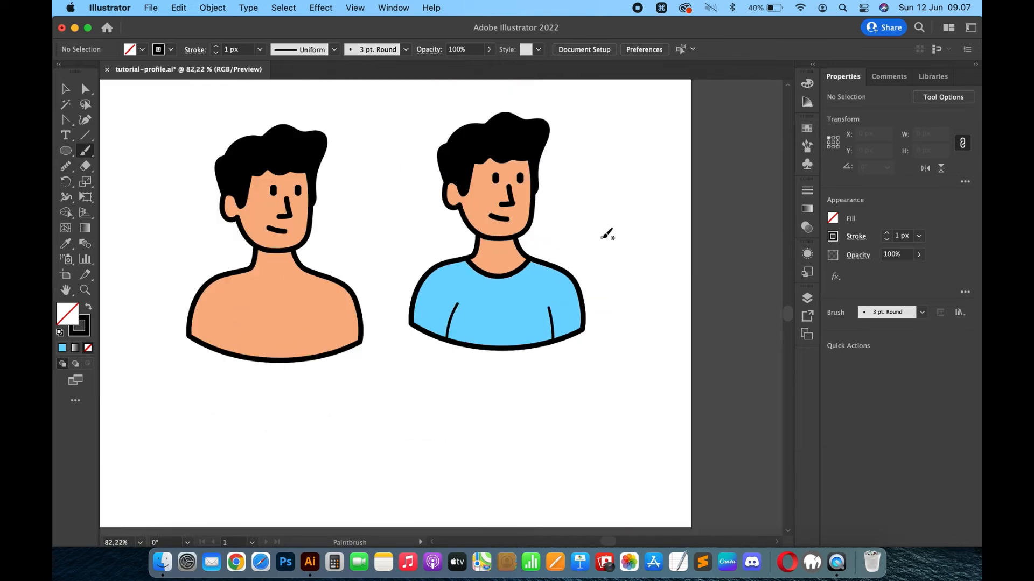
# Step: Select both sleeve lines and change their brush definition to Basic
pyautogui.press('v')
pyautogui.click(552, 320)
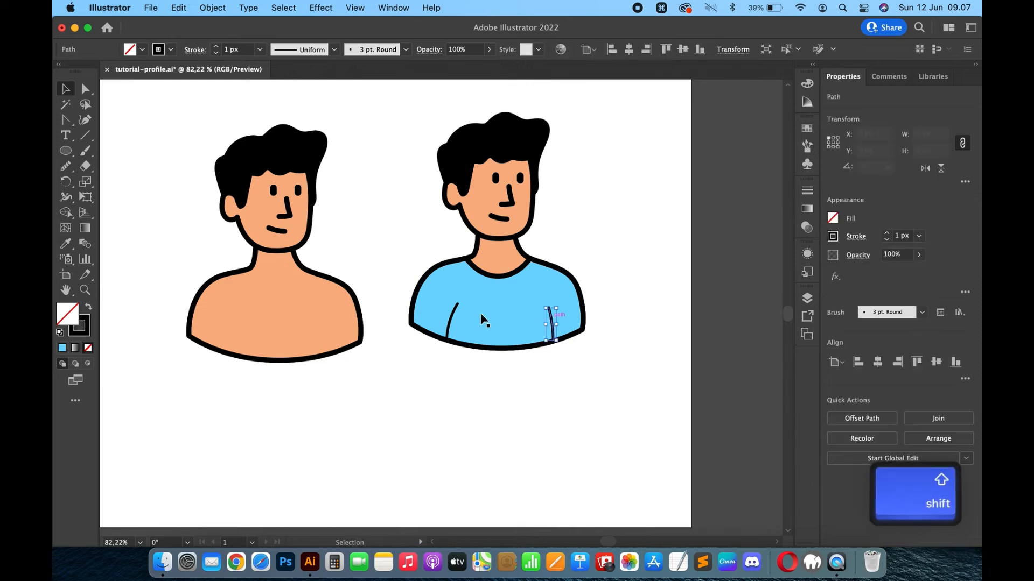
pyautogui.keyDown('shift'); pyautogui.click(454, 313); pyautogui.keyUp('shift')
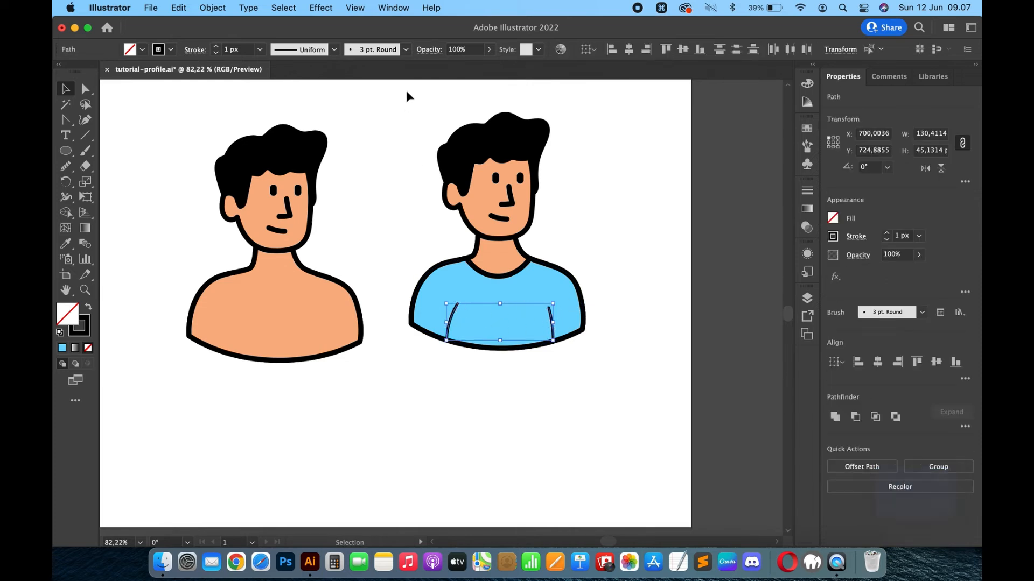
pyautogui.click(405, 50)
pyautogui.click(365, 100)
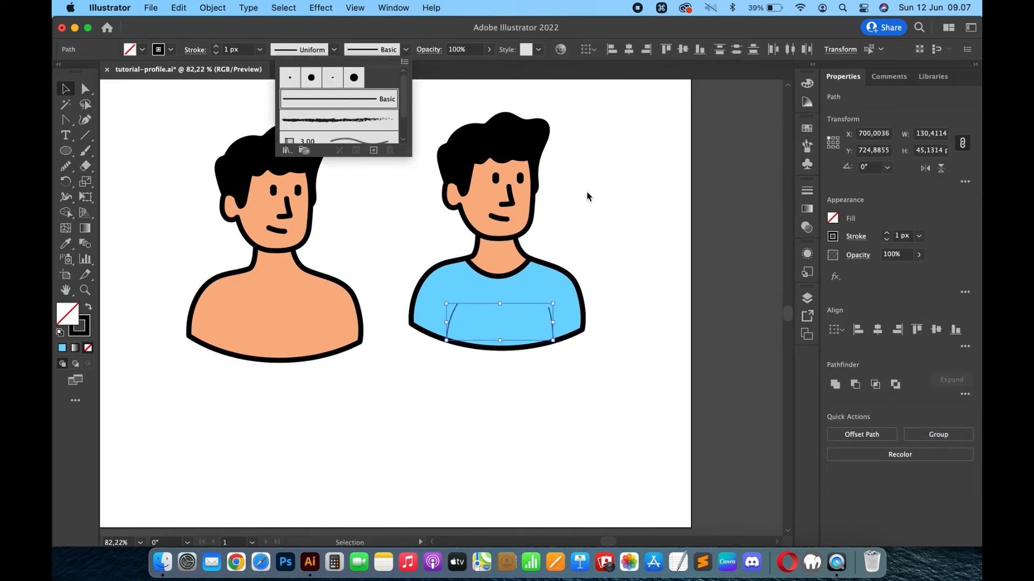
# Step: Apply the 6 px reference line's stroke style to both sleeve lines with the Eyedropper, then deselect them
pyautogui.scroll(-3, 611, 217)
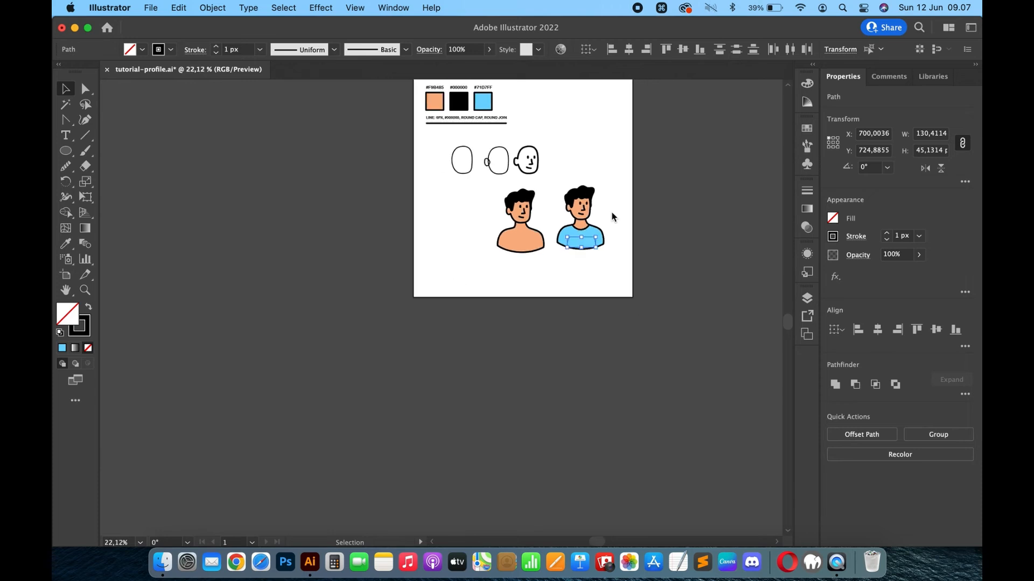
pyautogui.press('i')
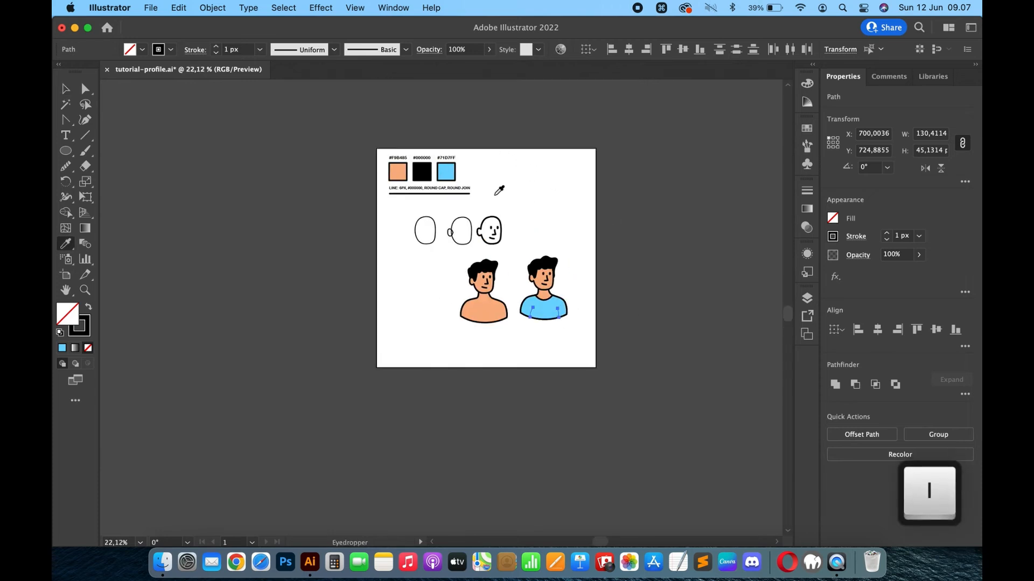
pyautogui.scroll(3, 499, 190)
pyautogui.click(442, 188)
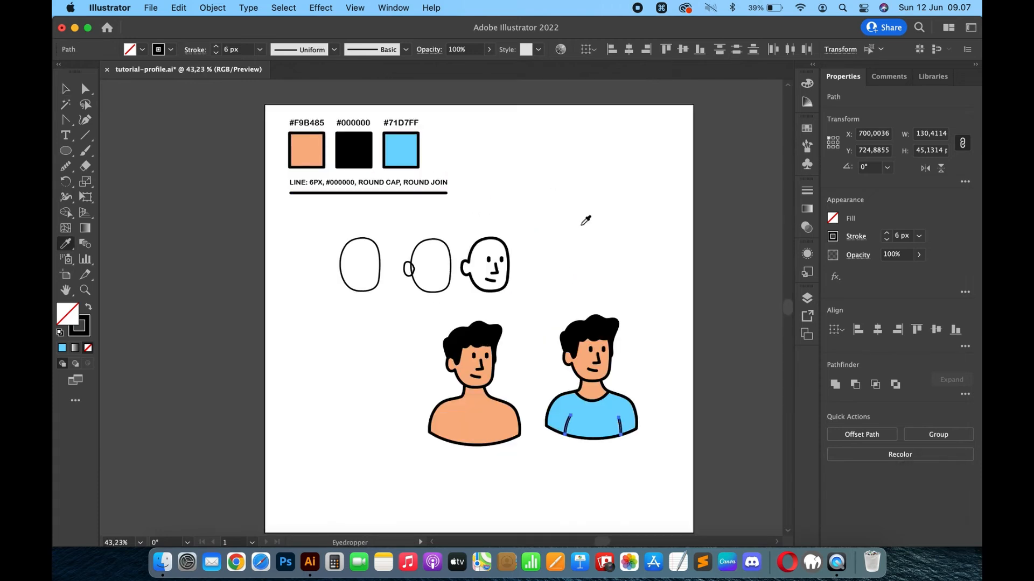
pyautogui.press('v')
pyautogui.click(638, 261)
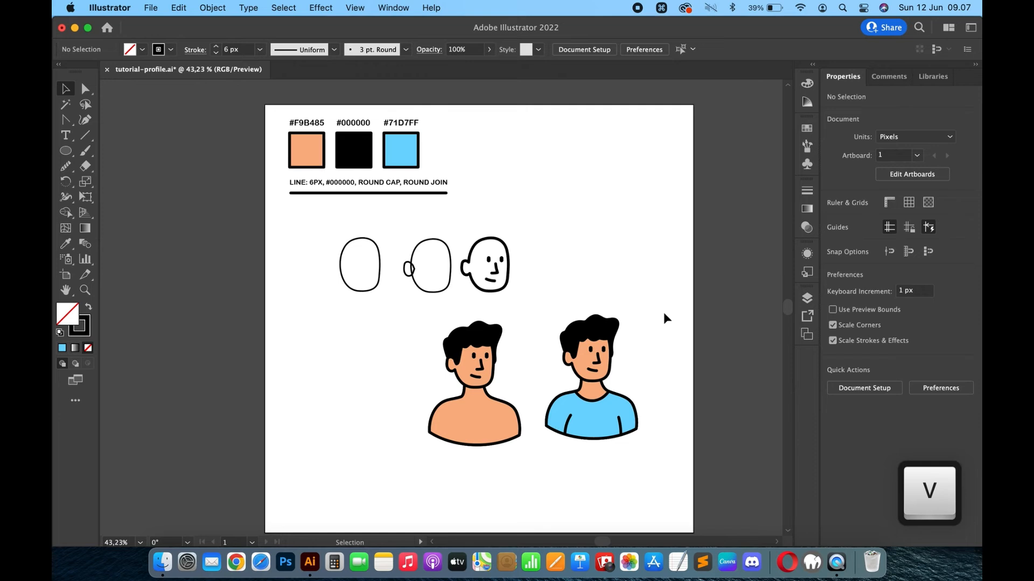
# Step: Paint a short slanted hair strand with the Paintbrush from the fringe onto the shirted character's forehead, redoing it until it fits
pyautogui.scroll(3, 663, 317)
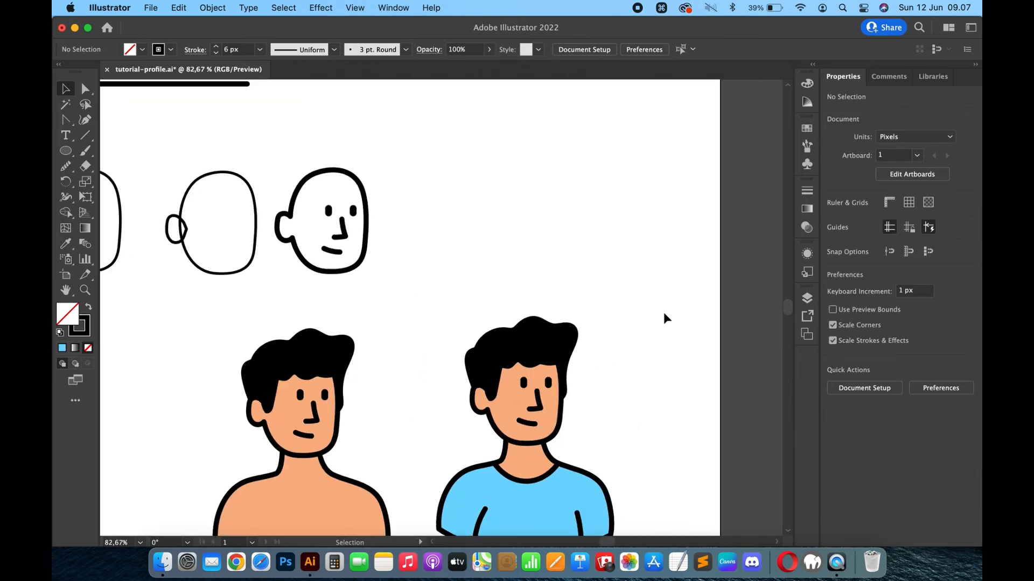
pyautogui.scroll(-3, 664, 318)
pyautogui.scroll(2, 653, 318)
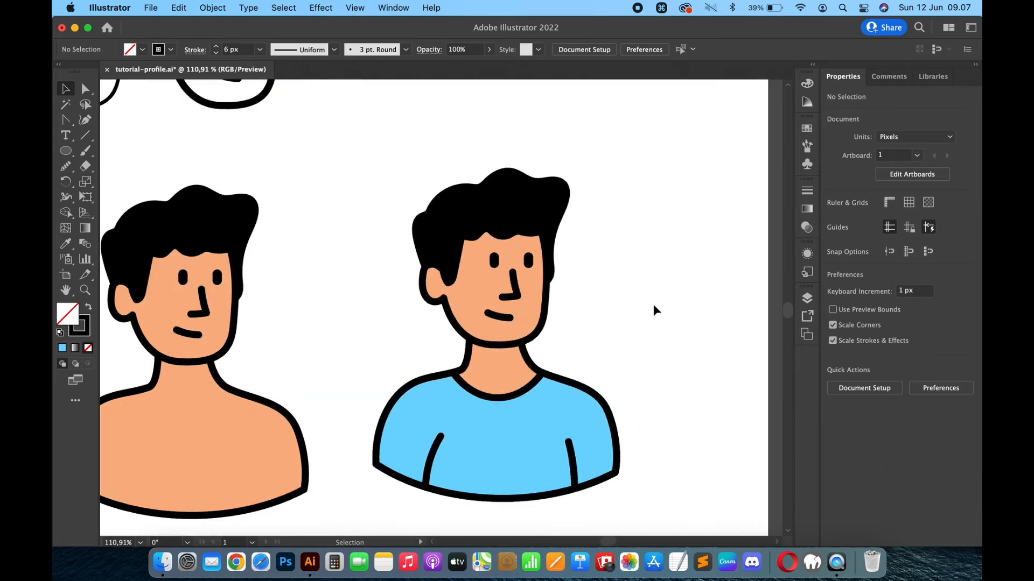
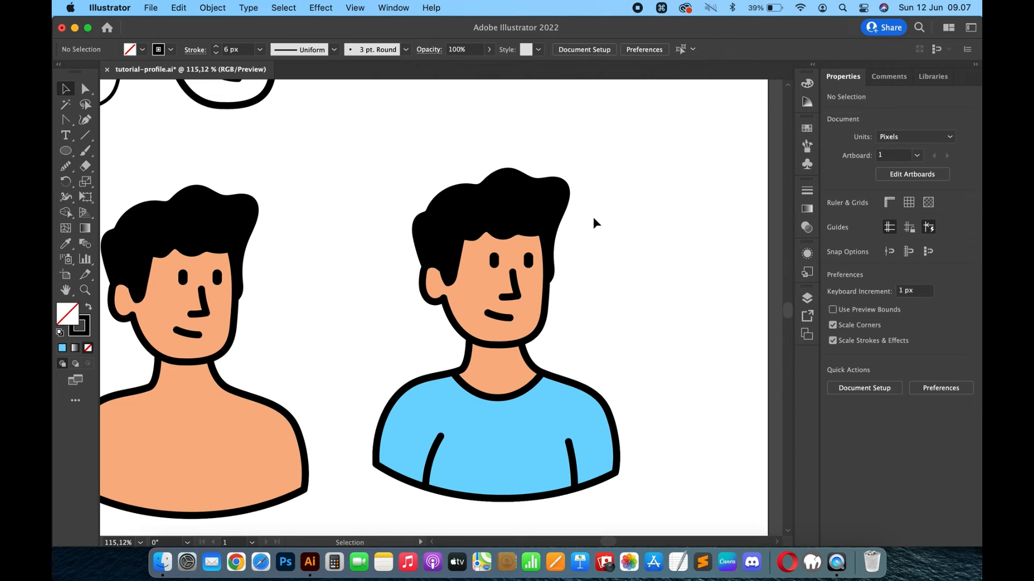
pyautogui.scroll(2, 592, 218)
pyautogui.click(85, 151)
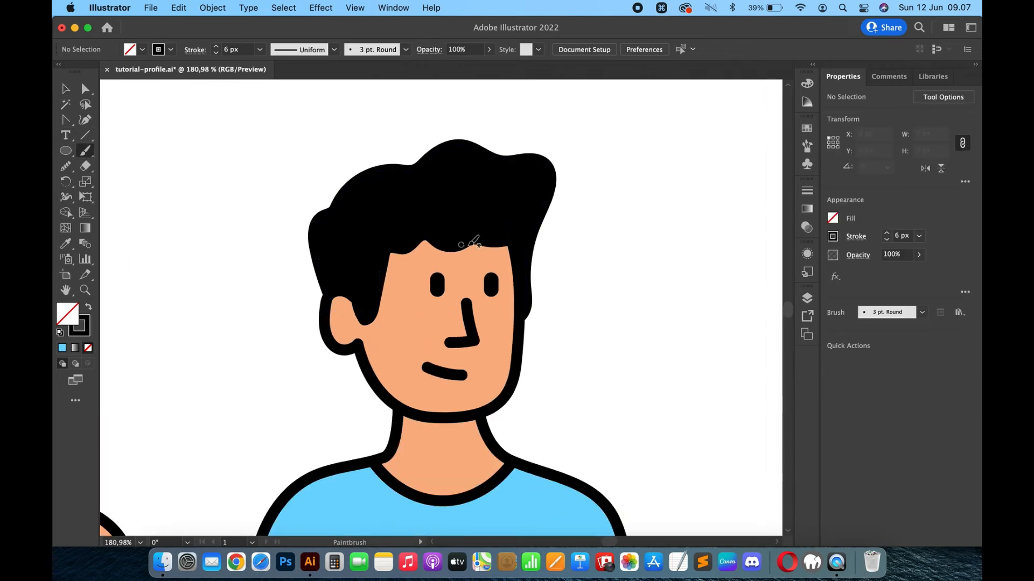
pyautogui.scroll(2, 489, 231)
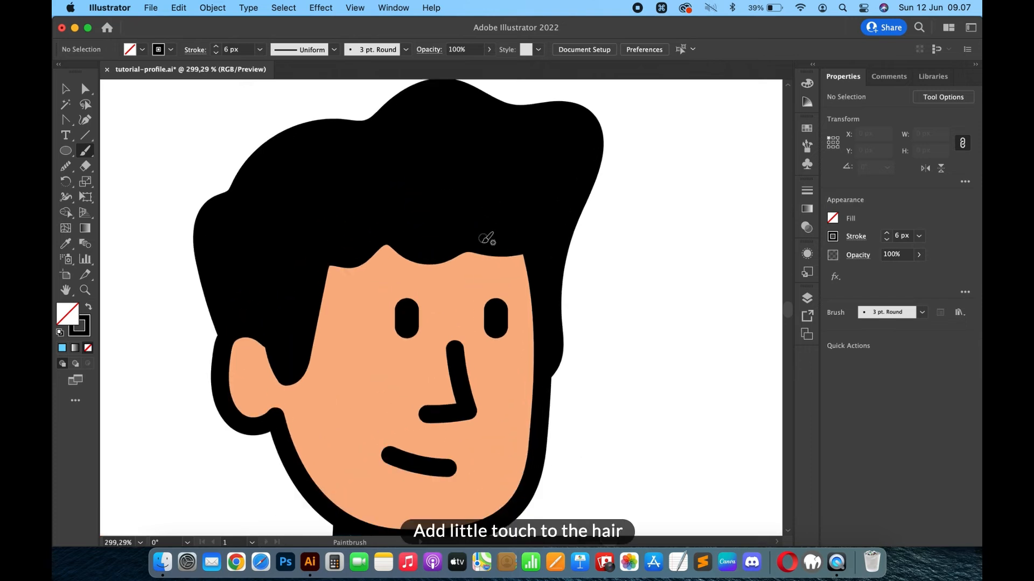
pyautogui.scroll(-1, 472, 243)
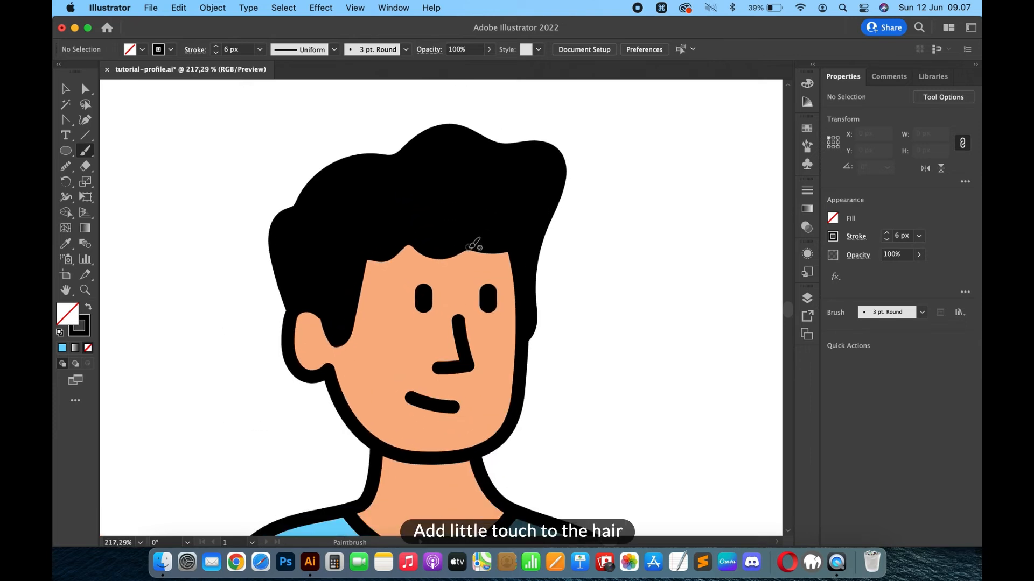
pyautogui.moveTo(470, 246); pyautogui.dragTo(455, 284)
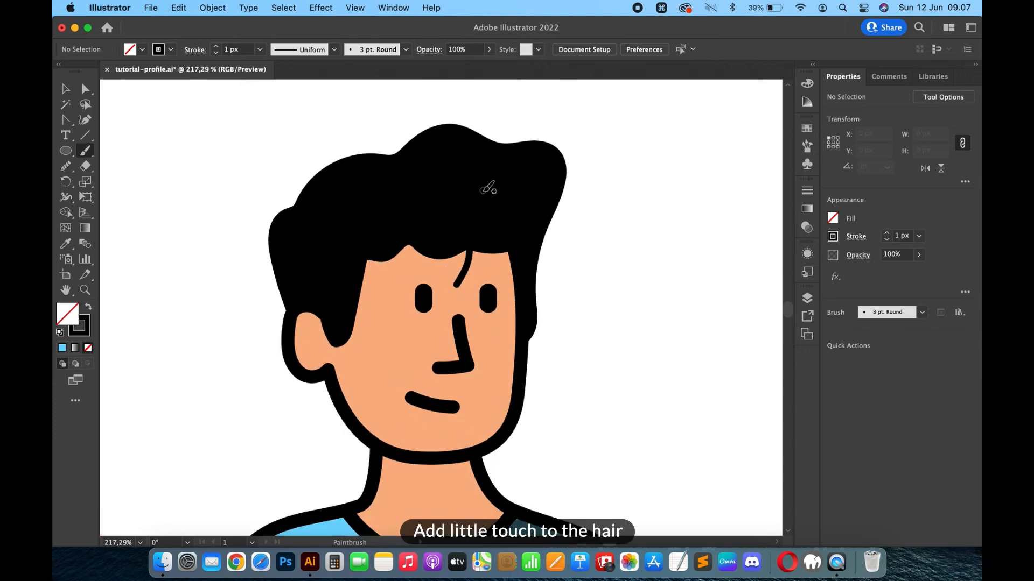
pyautogui.press('cmd+z')
pyautogui.scroll(3, 473, 249)
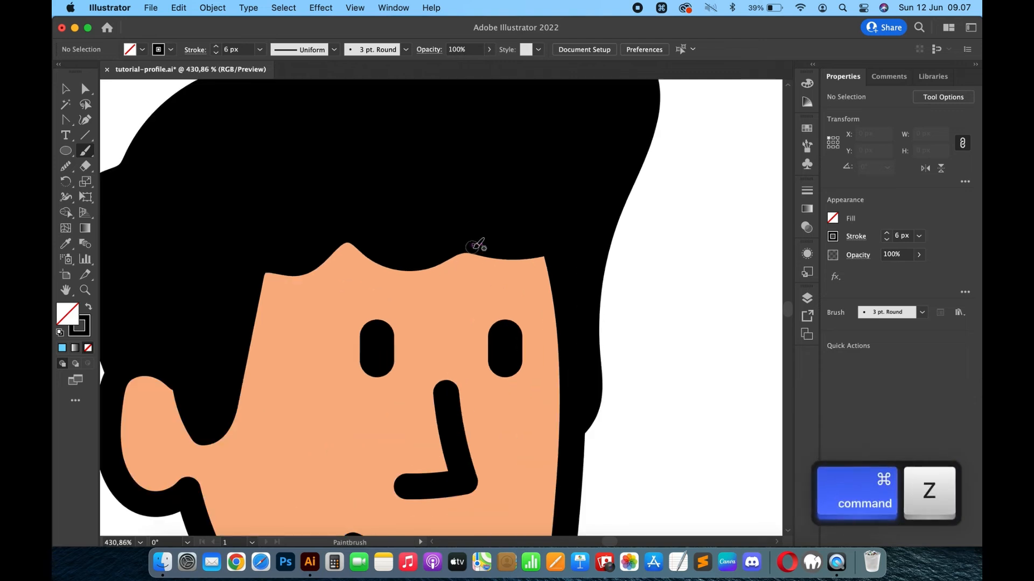
pyautogui.moveTo(473, 240); pyautogui.dragTo(433, 299)
pyautogui.press('cmd+z')
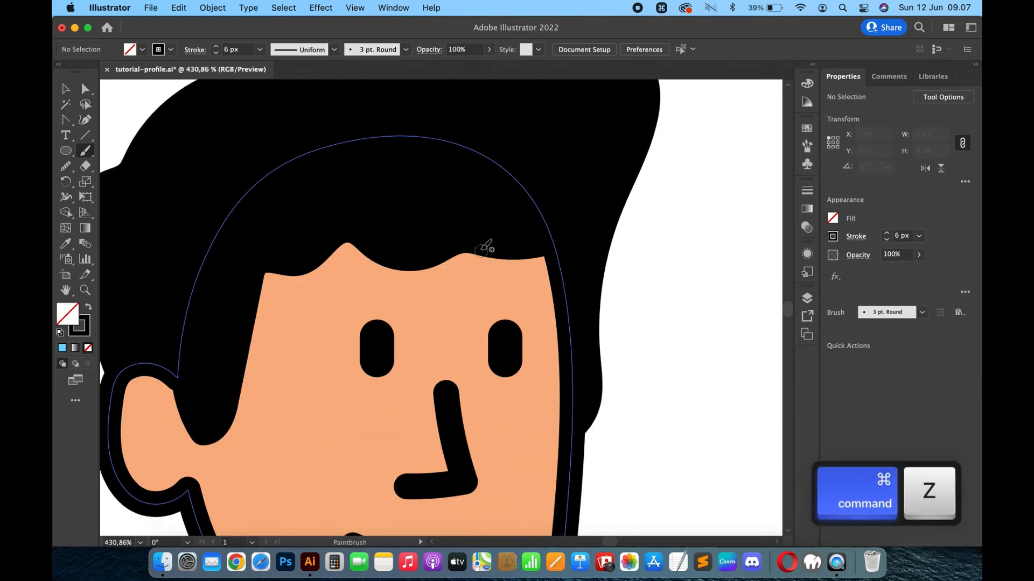
pyautogui.moveTo(477, 233); pyautogui.dragTo(439, 293)
# Step: Change the forehead hair strand's brush definition to Basic and copy the sleeve line's 6 px stroke onto it with the Eyedropper
pyautogui.press('v')
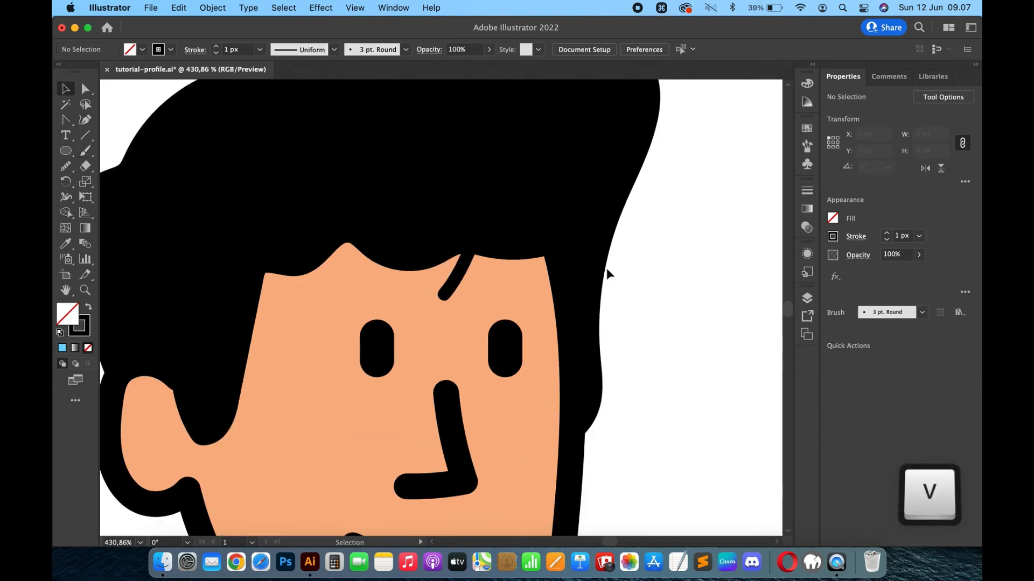
pyautogui.click(461, 261)
pyautogui.scroll(-5, 462, 261)
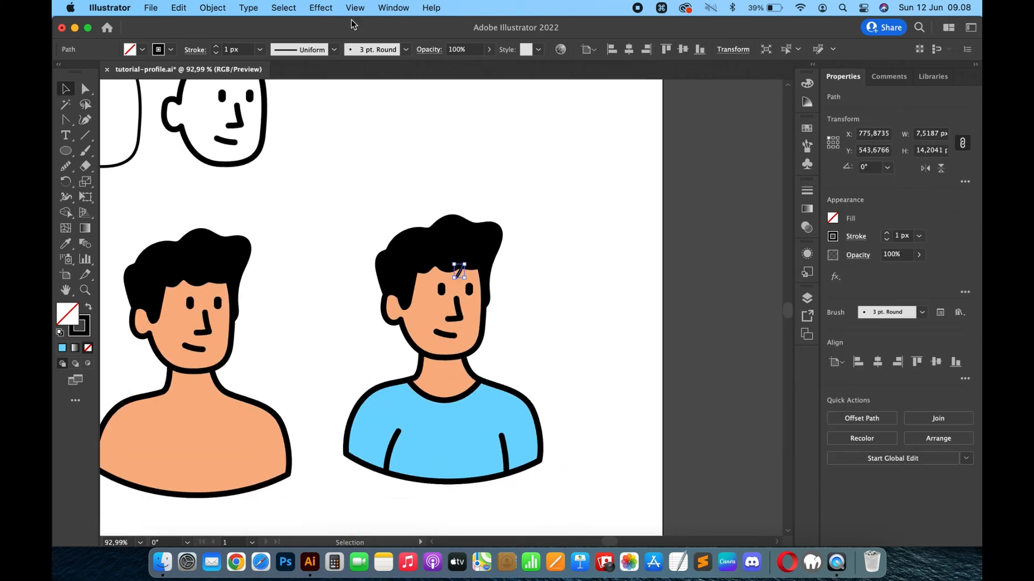
pyautogui.click(406, 50)
pyautogui.click(363, 101)
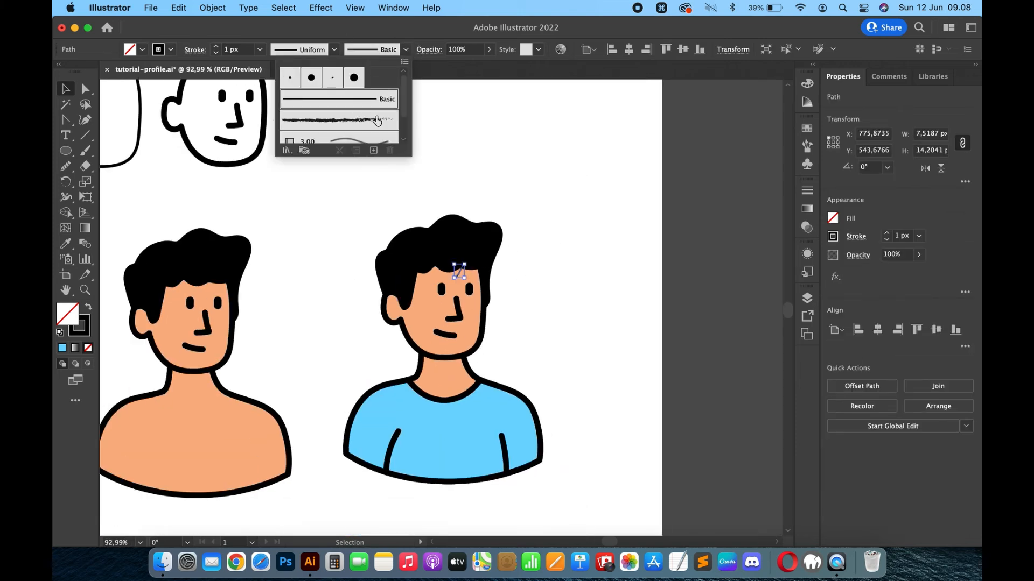
pyautogui.press('i')
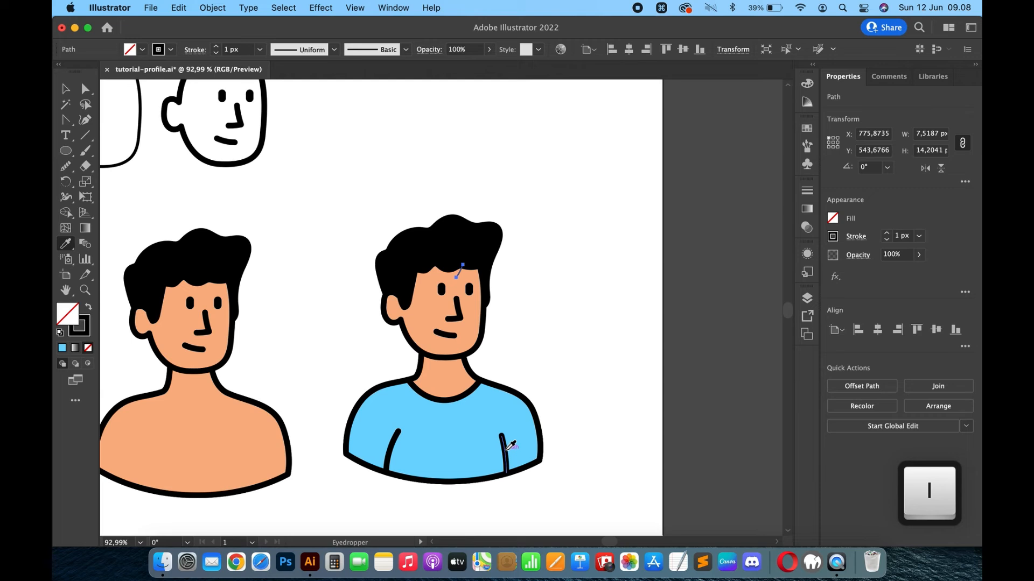
pyautogui.press('v')
pyautogui.click(564, 262)
# Step: Rotate the hair strand clockwise to about 338.6° and nudge it 2 px left and 2 px down, then deselect it
pyautogui.scroll(8, 487, 232)
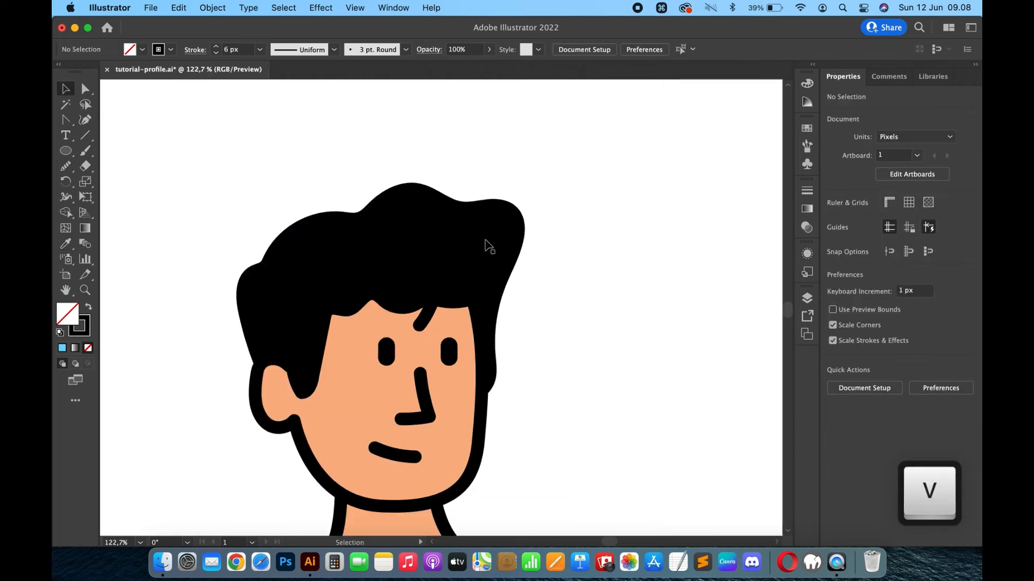
pyautogui.click(370, 392)
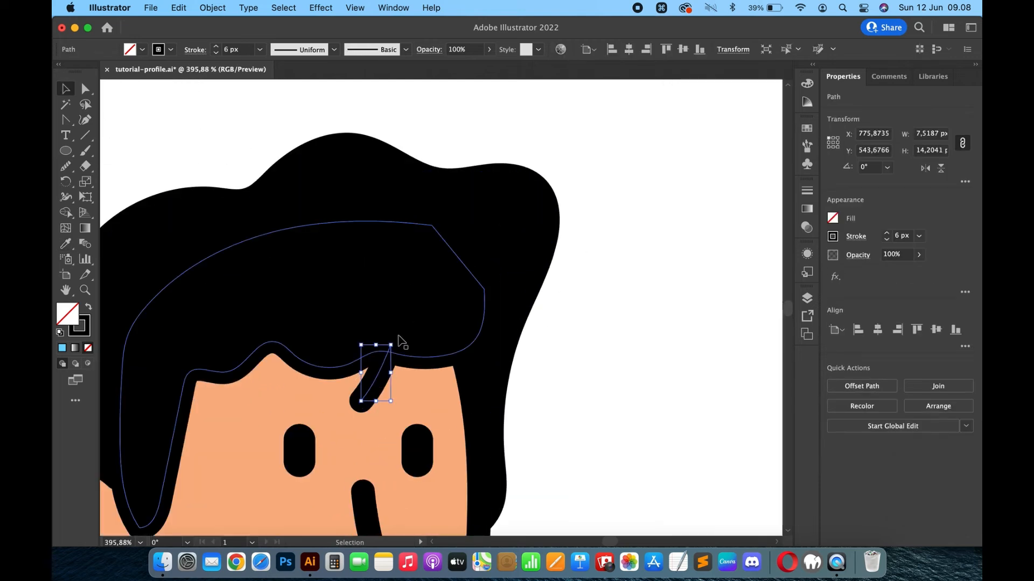
pyautogui.moveTo(395, 339); pyautogui.dragTo(407, 354)
pyautogui.press('Right')
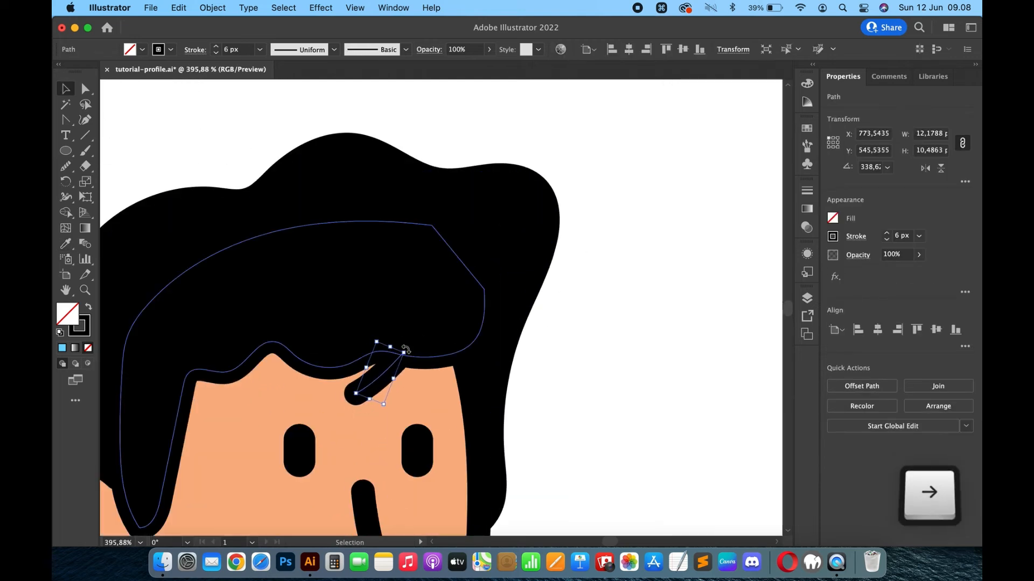
pyautogui.press('Down')
pyautogui.press('Left')
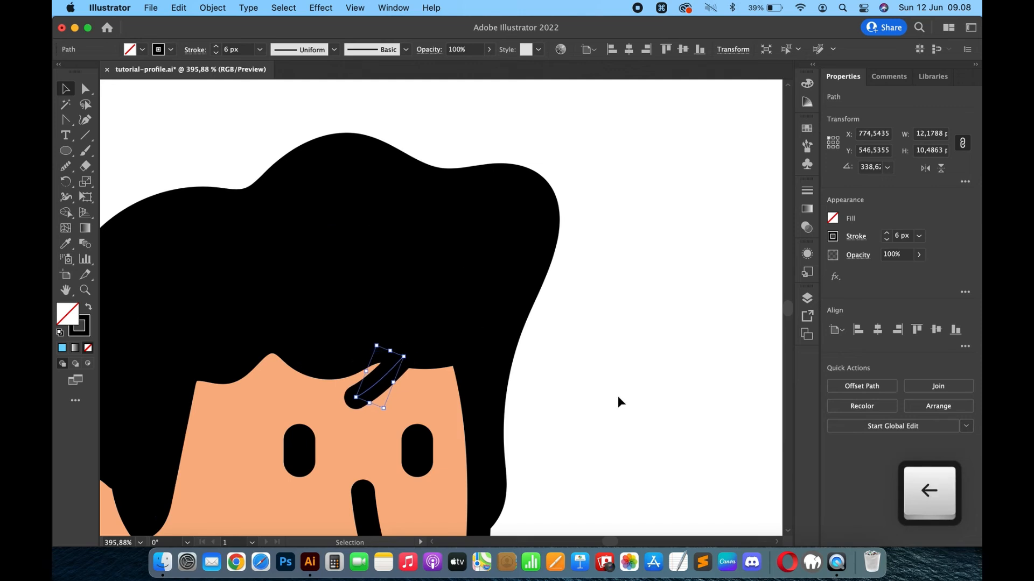
pyautogui.press('Left')
pyautogui.press('Left')
pyautogui.press('Left')
pyautogui.press('Down')
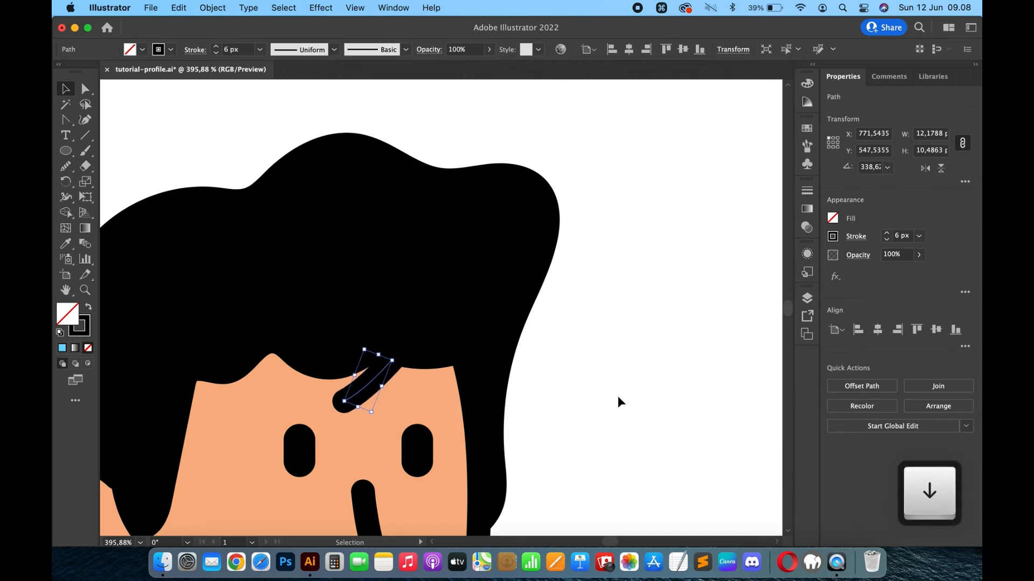
pyautogui.click(618, 395)
# Step: Paint a short line about 2.7 px wide inside the ear with the Paintbrush and change its brush definition to Basic
pyautogui.press('super+0')
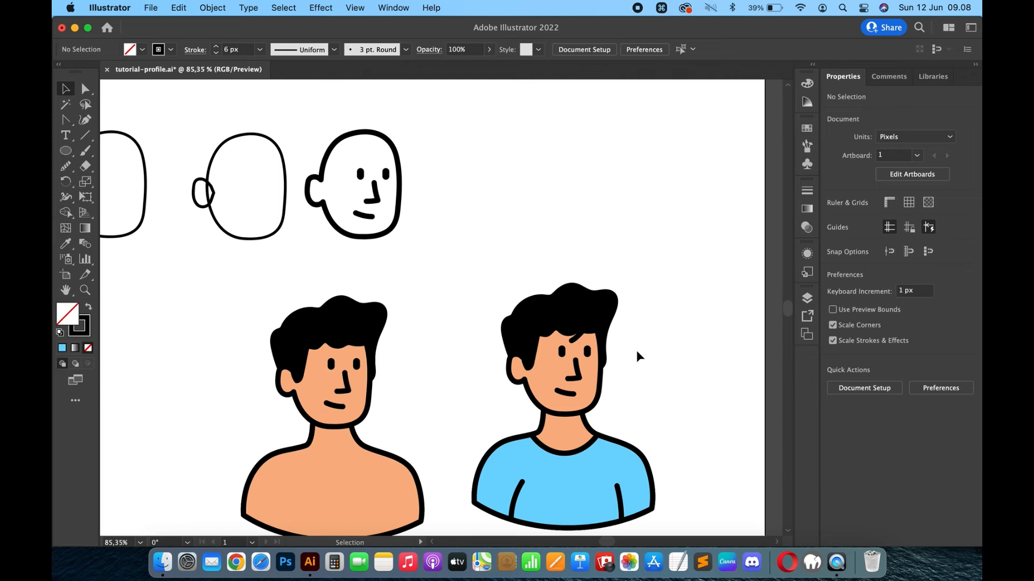
pyautogui.scroll(6, 636, 350)
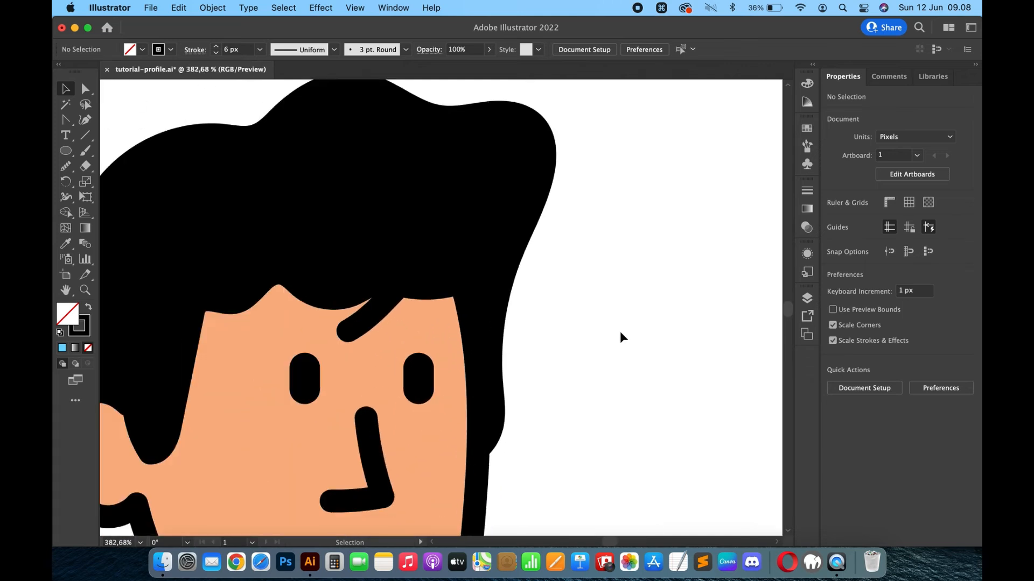
pyautogui.scroll(-3, 619, 331)
pyautogui.hscroll(-3, 619, 331)
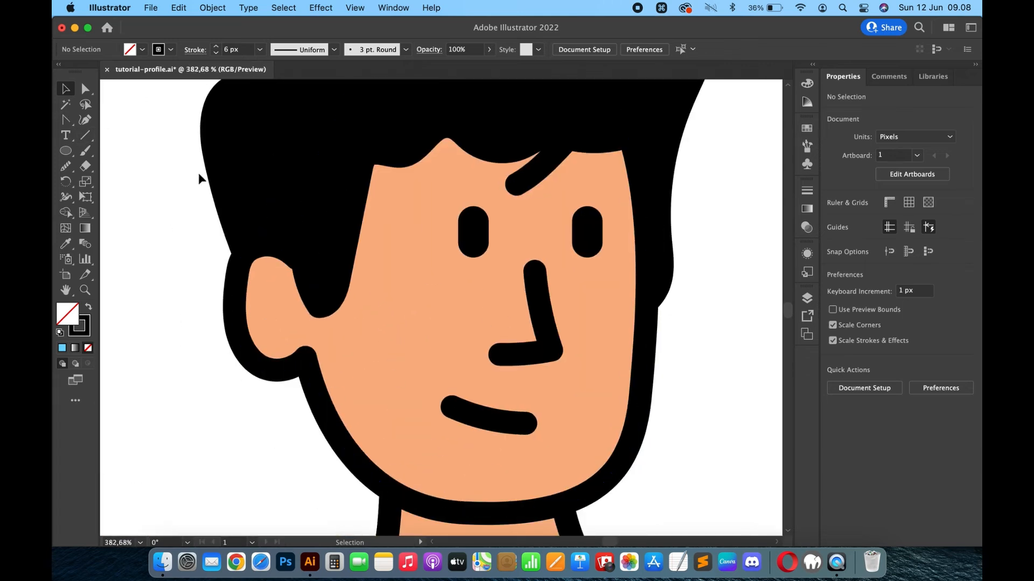
pyautogui.click(85, 151)
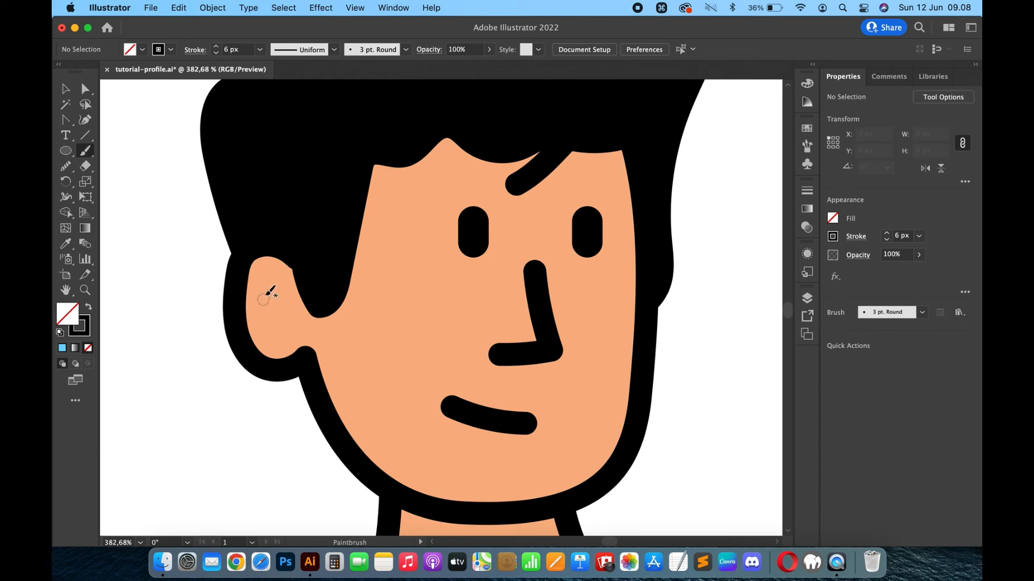
pyautogui.moveTo(264, 285); pyautogui.dragTo(281, 280)
pyautogui.press('v')
pyautogui.click(273, 285)
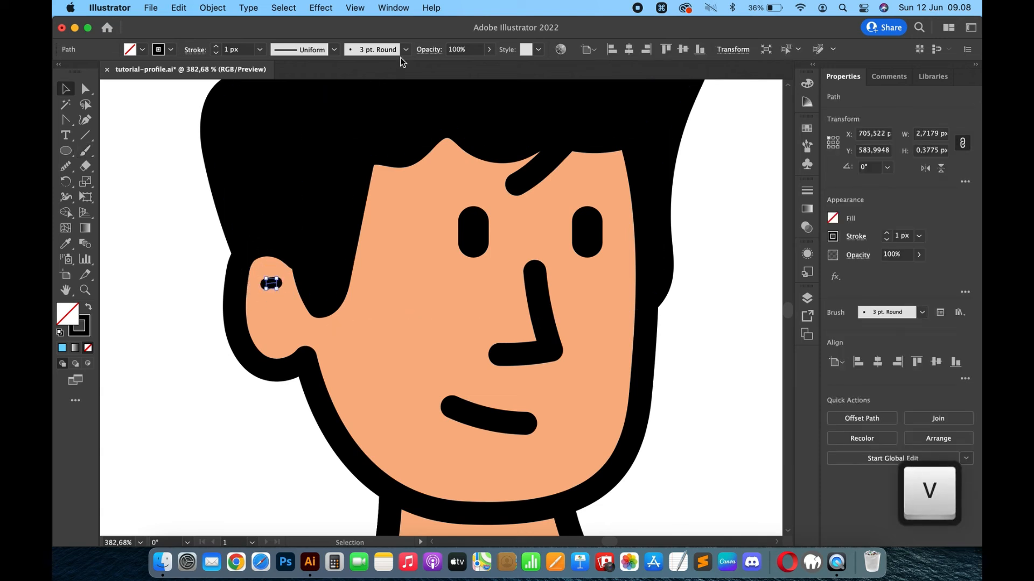
pyautogui.click(405, 50)
pyautogui.click(366, 105)
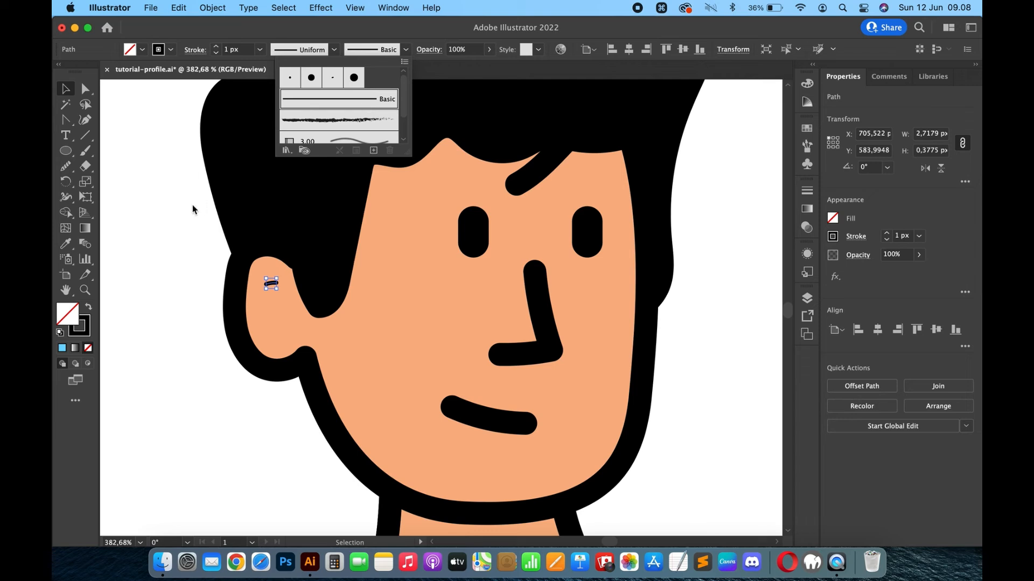
# Step: Apply the hair strand's 6 px stroke style to the ear line with the Eyedropper, then deselect it
pyautogui.press('Escape')
pyautogui.press('i')
pyautogui.click(545, 166)
pyautogui.press('v')
pyautogui.click(132, 217)
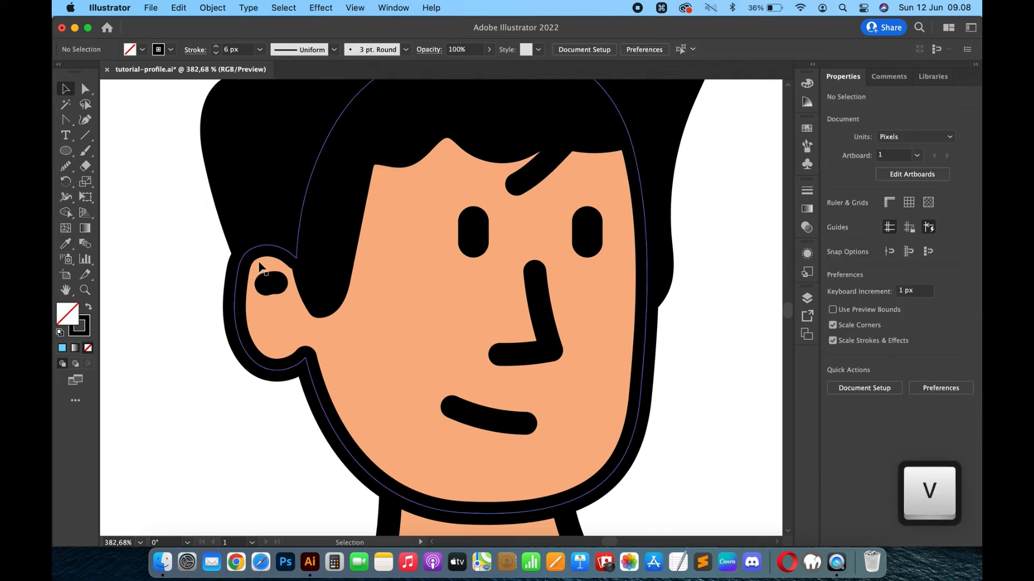
# Step: Rotate the ear line to about 73.8° so it stands nearly upright and nudge it down inside the ear
pyautogui.scroll(3, 259, 266)
pyautogui.click(291, 303)
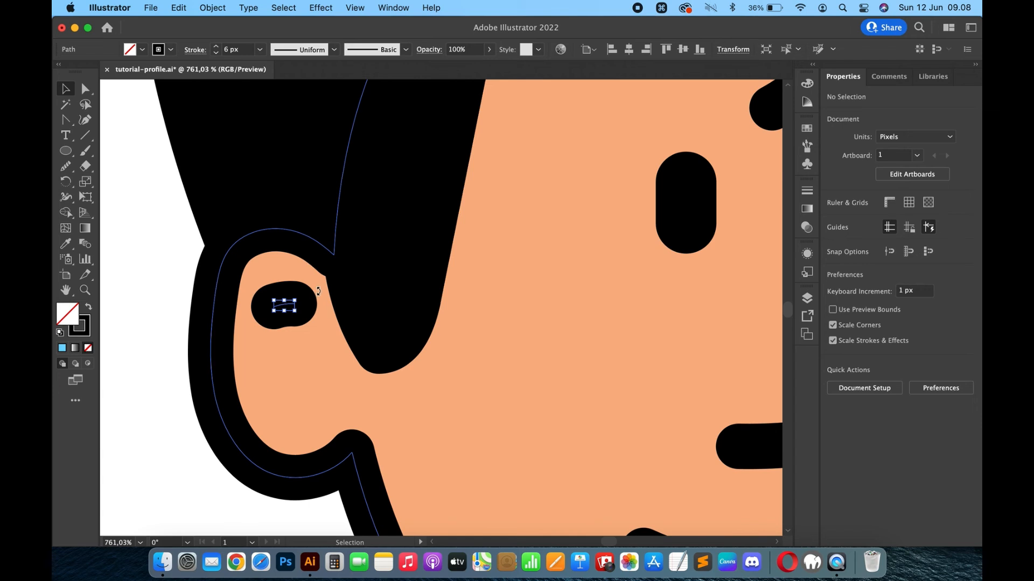
pyautogui.moveTo(302, 300); pyautogui.dragTo(283, 279)
pyautogui.press('Down')
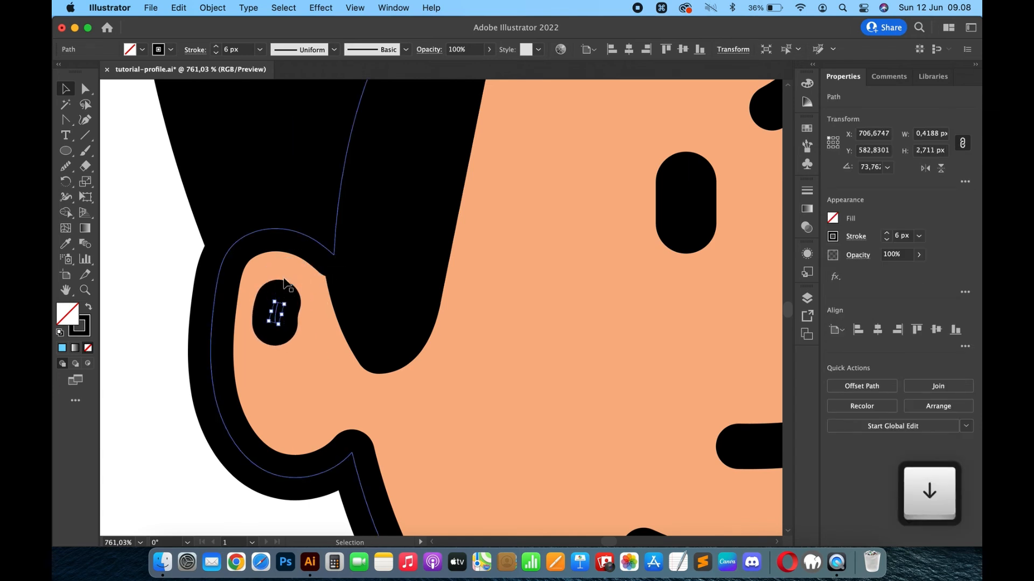
pyautogui.click(153, 234)
# Step: Delete the short line inside the shirted character's ear
pyautogui.press('super+0')
pyautogui.hscroll(-4, 434, 255)
pyautogui.scroll(-2, 434, 255)
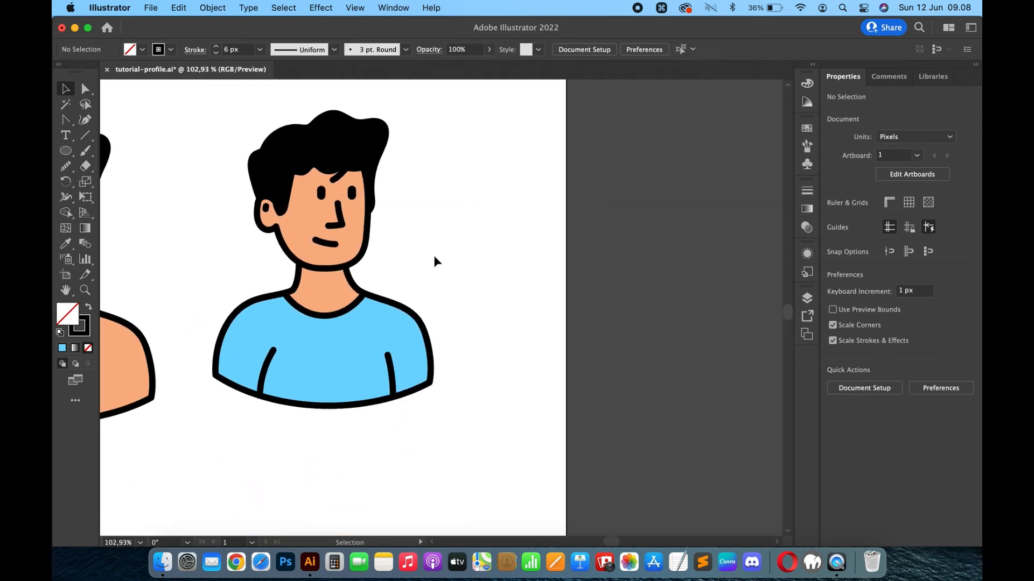
pyautogui.scroll(5, 433, 255)
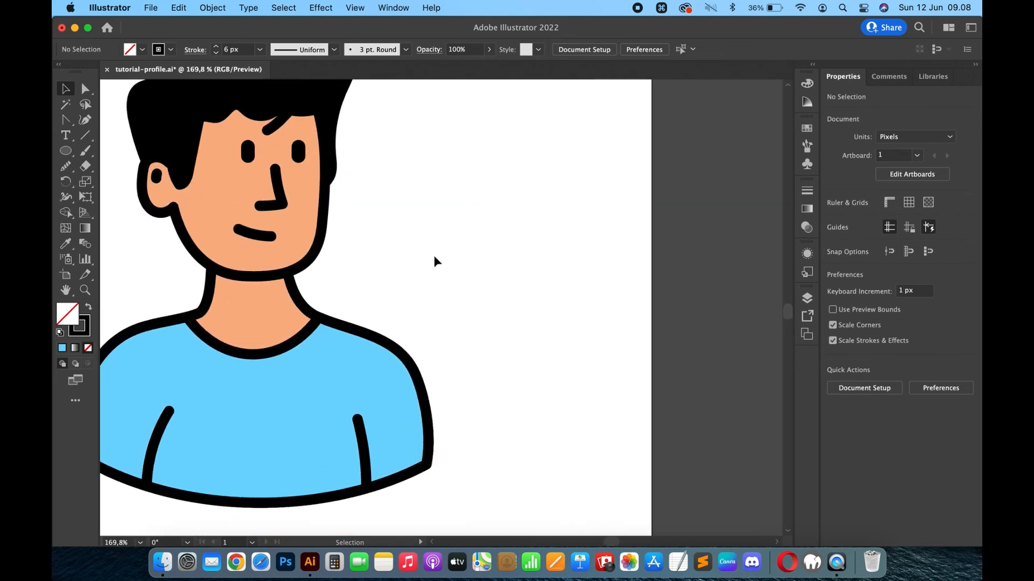
pyautogui.click(264, 163)
pyautogui.press('BackSpace')
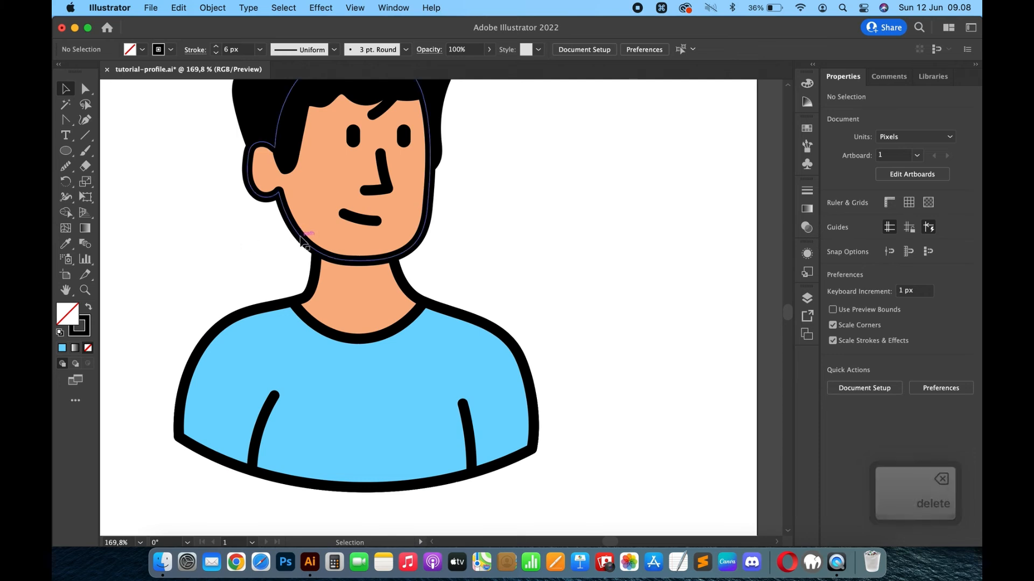
# Step: Select the shirted character's face shape and remove its stroke
pyautogui.click(303, 299)
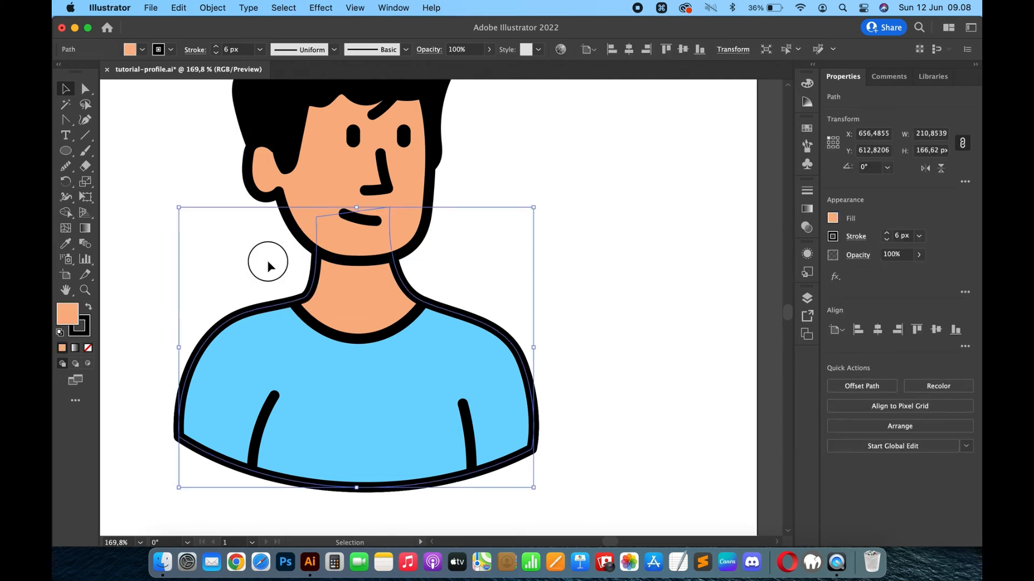
pyautogui.click(267, 262)
pyautogui.click(323, 264)
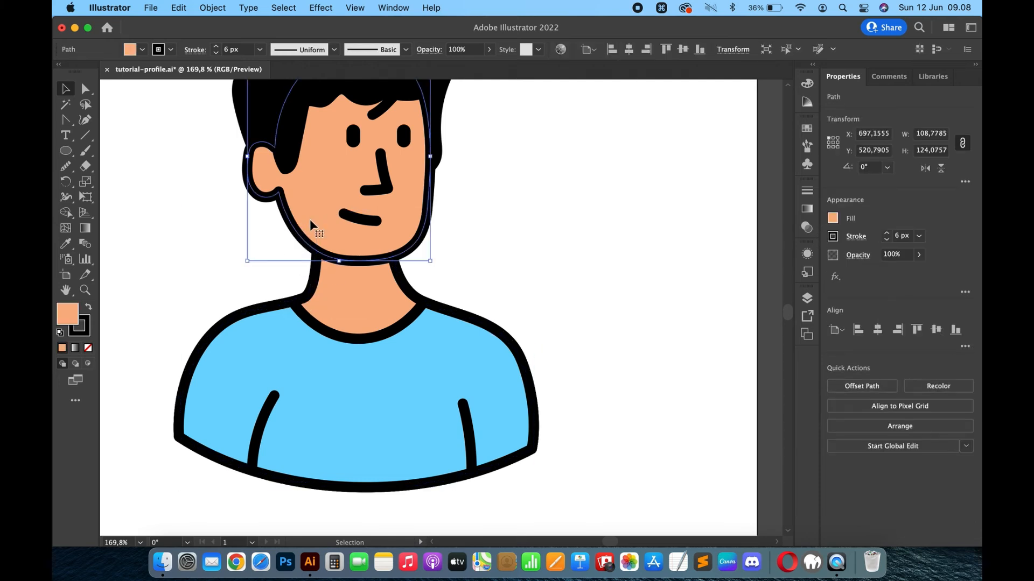
pyautogui.scroll(3, 309, 212)
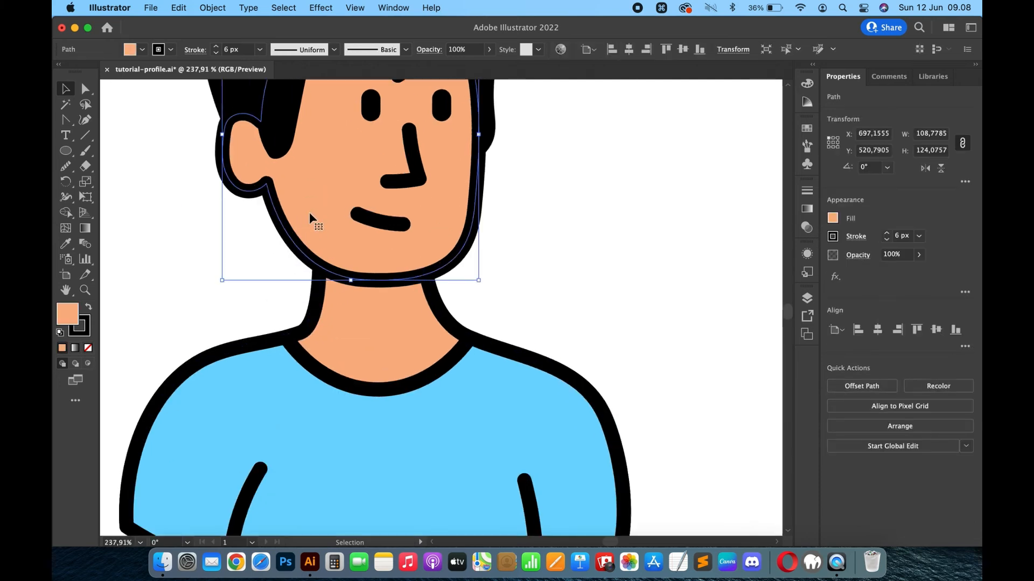
pyautogui.click(84, 323)
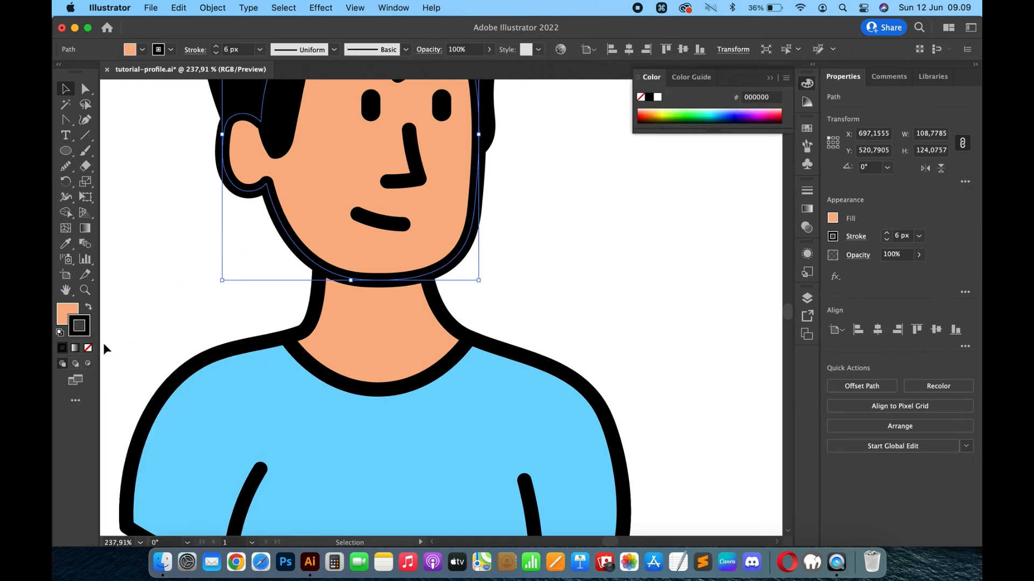
pyautogui.click(89, 347)
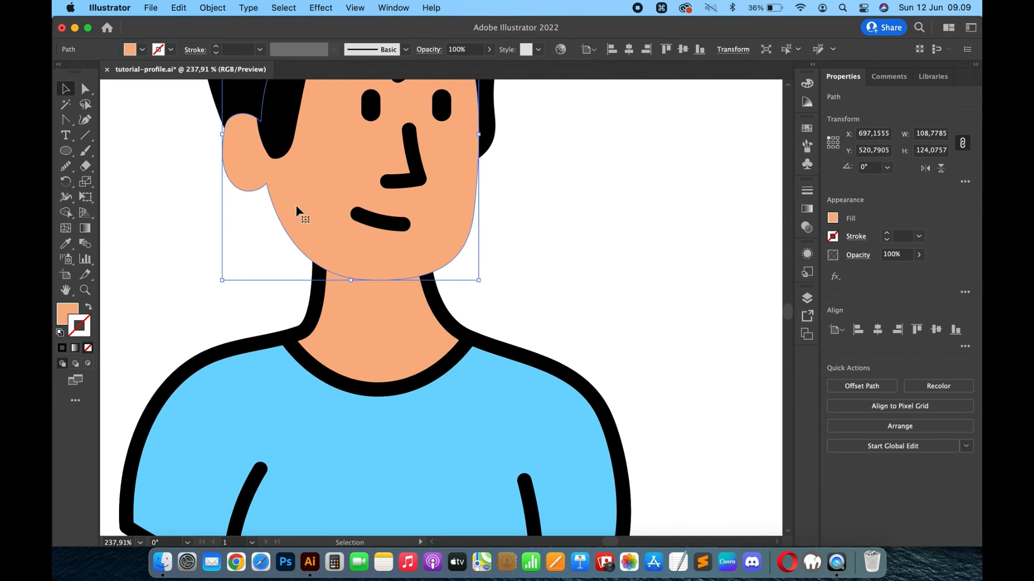
# Step: Paste a copy of the strokeless face shape in front and shift the copy 10 px right
pyautogui.scroll(1, 301, 193)
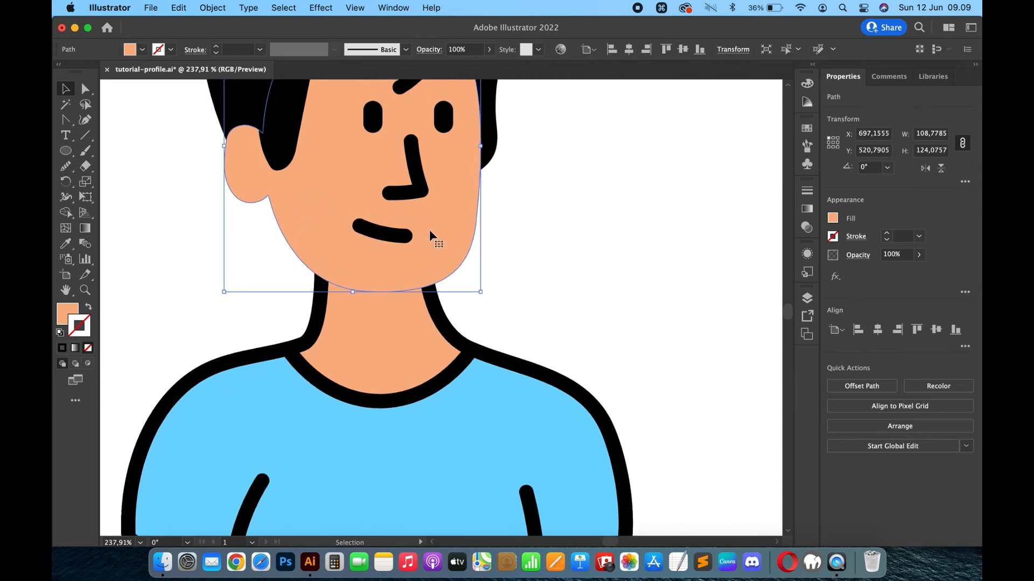
pyautogui.press('super+c')
pyautogui.press('super+f')
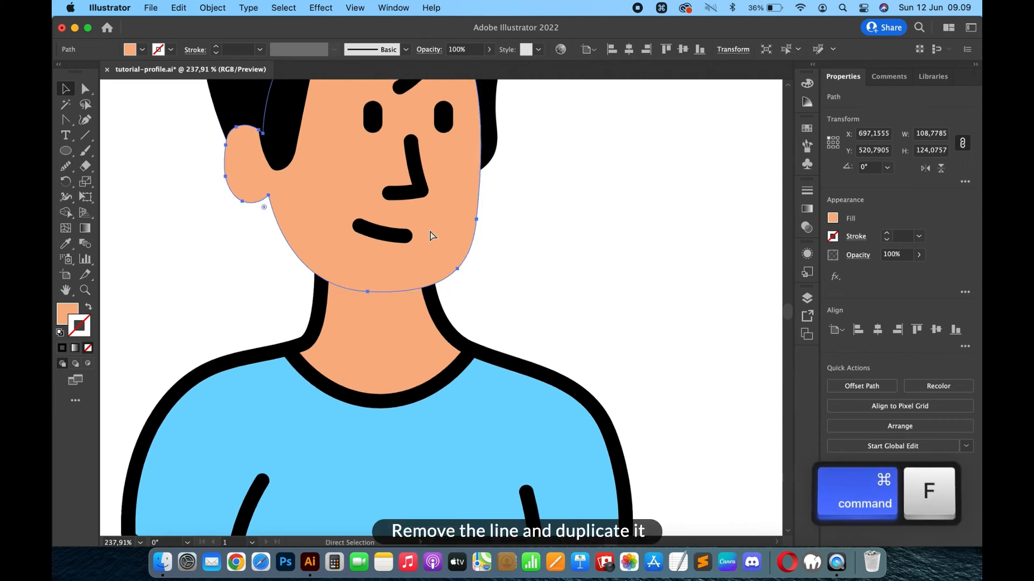
pyautogui.hotkey('shift', 'Right')
pyautogui.hotkey('shift', 'Left')
pyautogui.hotkey('shift', 'Right')
# Step: Give the face copy no fill and a 6 px black stroke by sampling the mouth line with the Eyedropper, then deselect it
pyautogui.press('i')
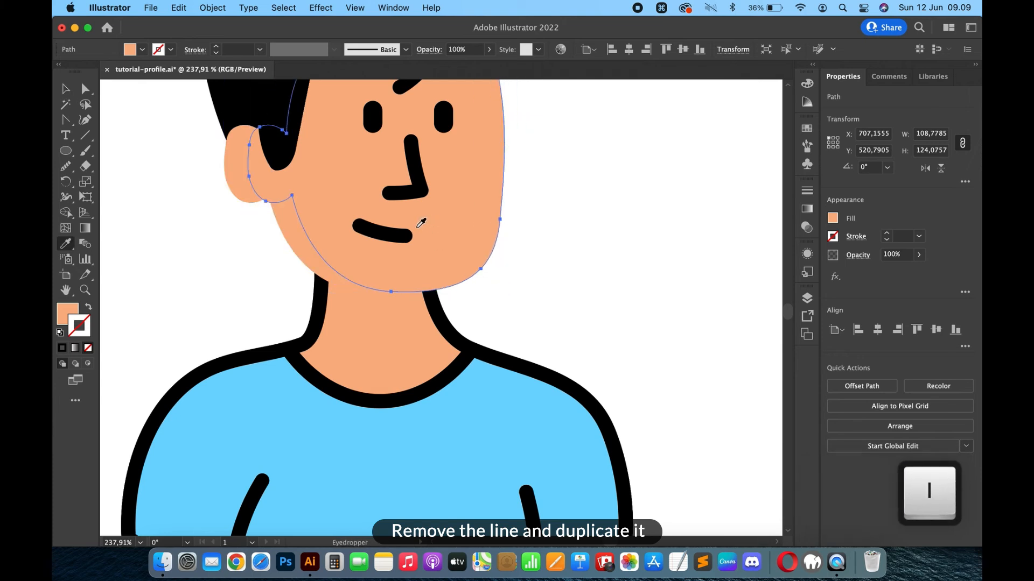
pyautogui.click(384, 231)
pyautogui.press('v')
pyautogui.click(575, 250)
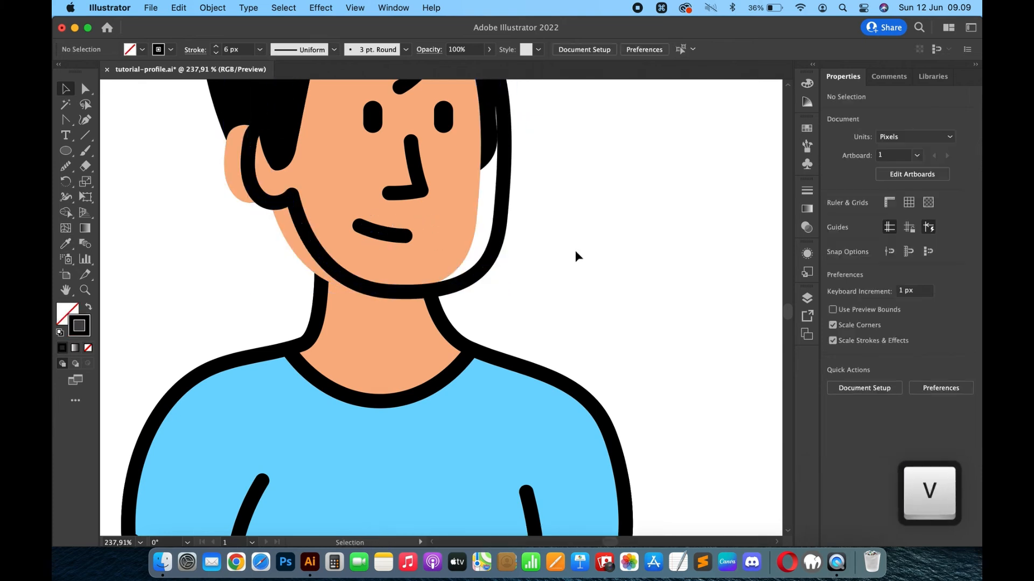
# Step: Select the face outline and move it back left in 10 px steps until it lines up with the face fill
pyautogui.scroll(3, 571, 258)
pyautogui.hscroll(-2, 570, 258)
pyautogui.keyDown('shift'); pyautogui.click(559, 277); pyautogui.keyUp('shift')
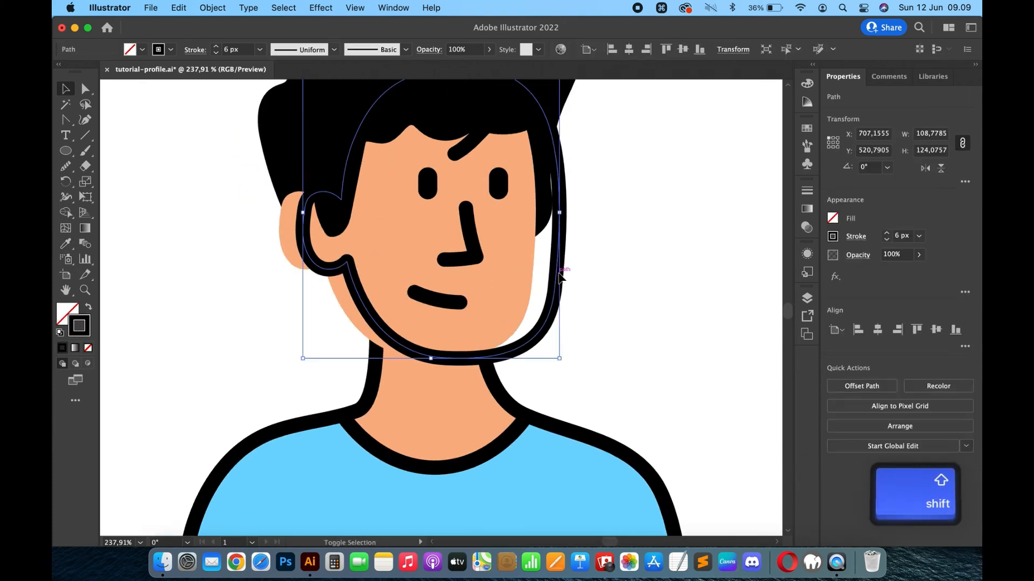
pyautogui.hotkey('shift', 'Right')
pyautogui.hotkey('shift', 'Right')
pyautogui.hotkey('shift', 'Right')
pyautogui.hotkey('shift', 'Right')
pyautogui.hotkey('shift', 'Left')
pyautogui.hotkey('shift', 'Left')
pyautogui.hotkey('shift', 'Left')
pyautogui.hotkey('shift', 'Left')
pyautogui.hotkey('shift', 'Left')
pyautogui.hotkey('shift', 'Left')
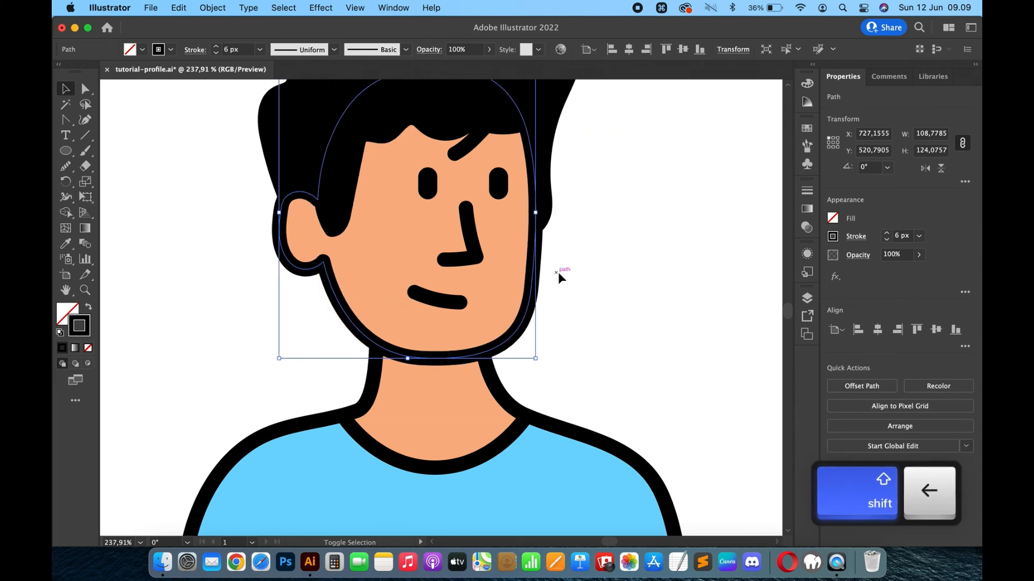
# Step: Shift the face outline right off the face fill to show the two as separate shapes, and move it back into alignment
pyautogui.hotkey('shift', 'Right')
pyautogui.hotkey('shift', 'Right')
pyautogui.hotkey('shift', 'Right')
pyautogui.hotkey('shift', 'Right')
pyautogui.hotkey('shift', 'Right')
pyautogui.hotkey('shift', 'Right')
pyautogui.hotkey('shift', 'Left')
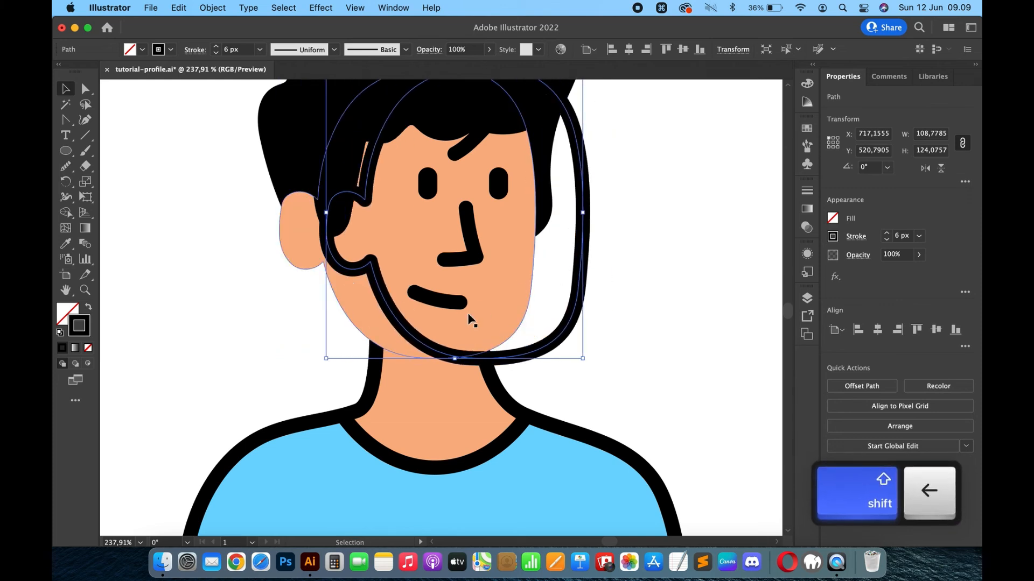
pyautogui.hotkey('shift', 'Left')
pyautogui.hotkey('shift', 'Left')
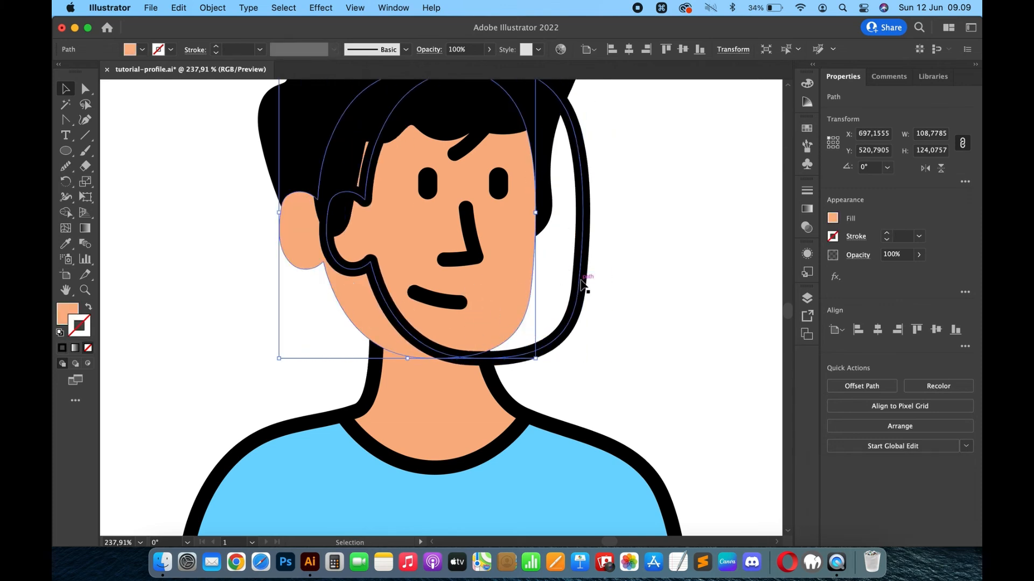
pyautogui.hotkey('shift', 'Left')
pyautogui.hotkey('shift', 'Left')
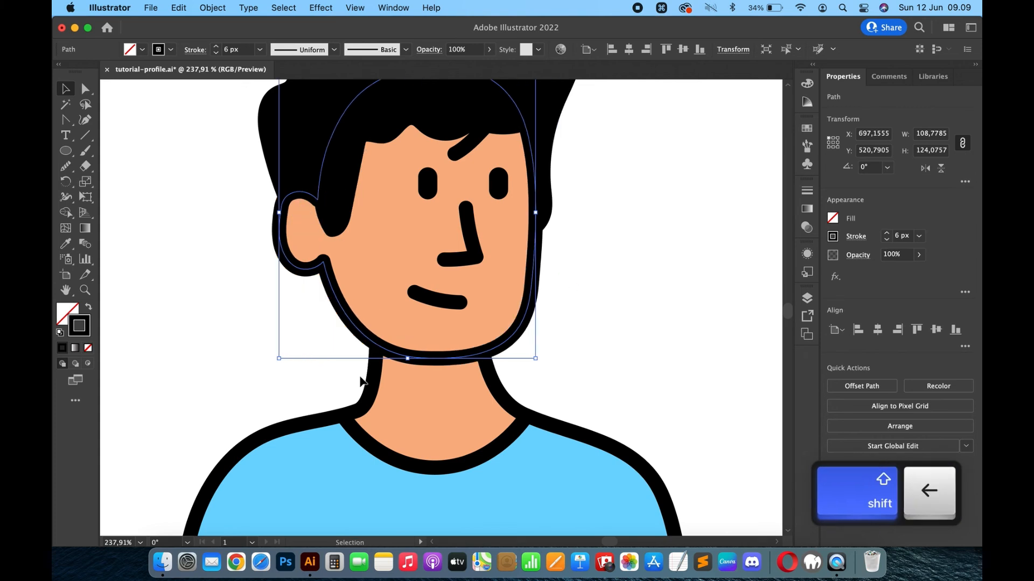
# Step: Add six anchor points along the jaw of the face outline, between the ear and the chin
pyautogui.scroll(3, 365, 369)
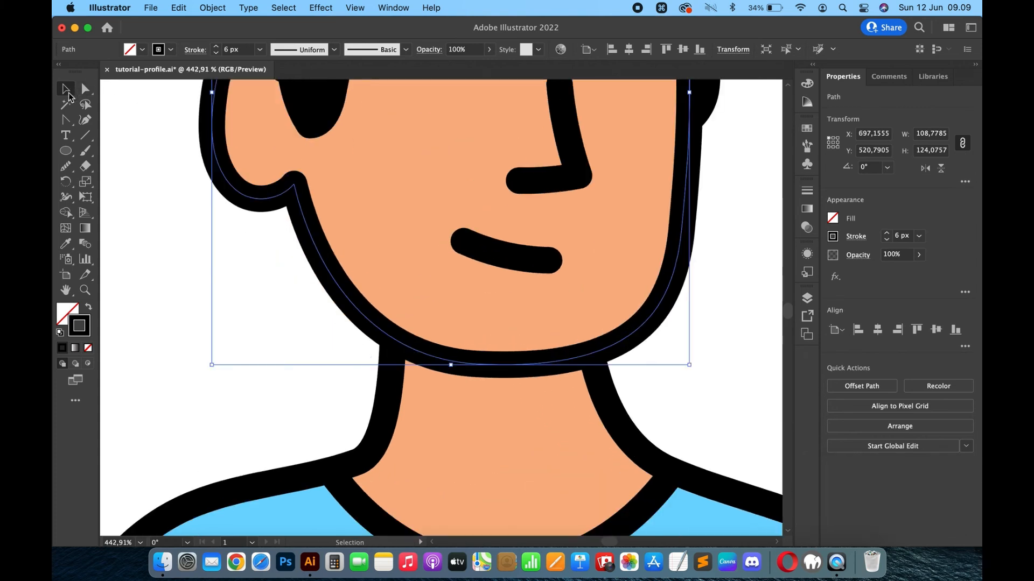
pyautogui.moveTo(70, 123); pyautogui.dragTo(138, 134)
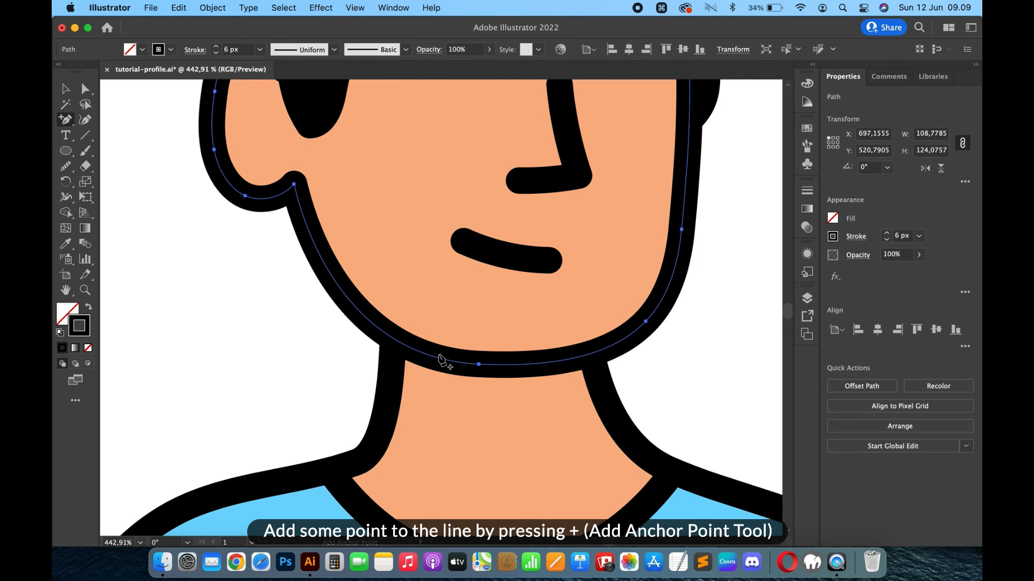
pyautogui.click(436, 358)
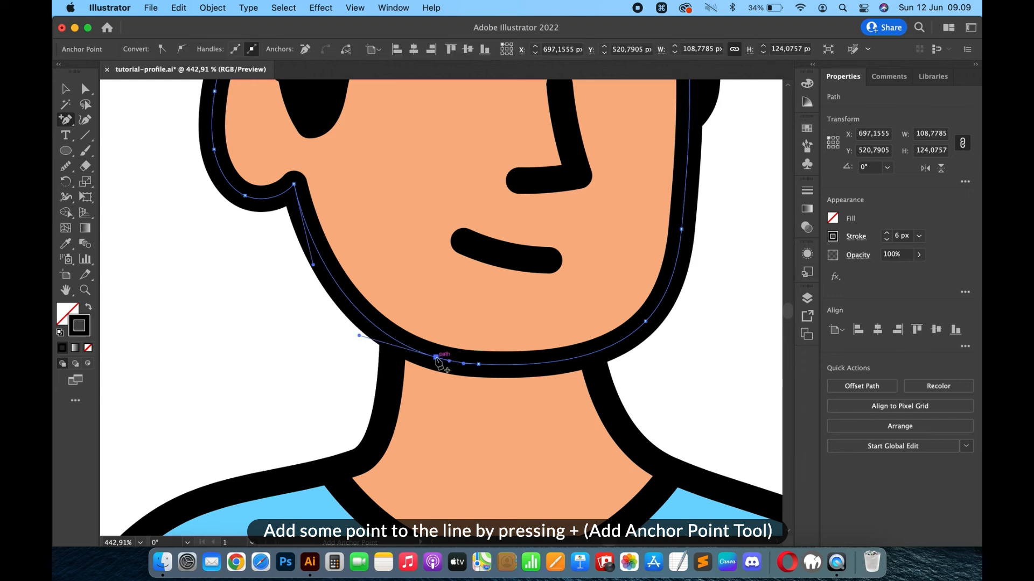
pyautogui.click(325, 266)
pyautogui.click(300, 213)
pyautogui.click(312, 240)
pyautogui.click(349, 309)
pyautogui.click(386, 342)
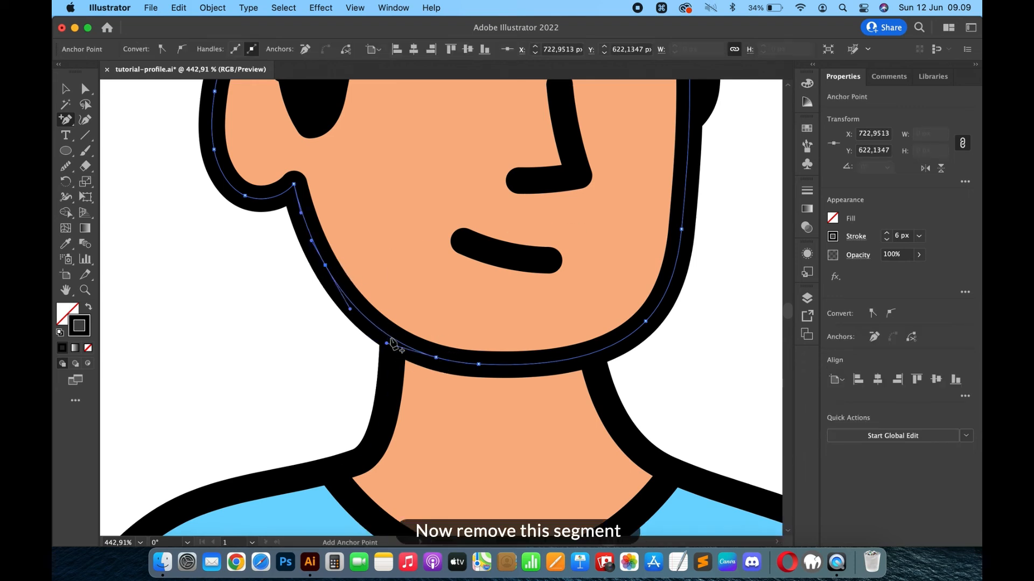
# Step: Delete the jaw section of the face outline between the ear and the neck using the Anchor Point tool
pyautogui.moveTo(67, 119); pyautogui.dragTo(97, 166)
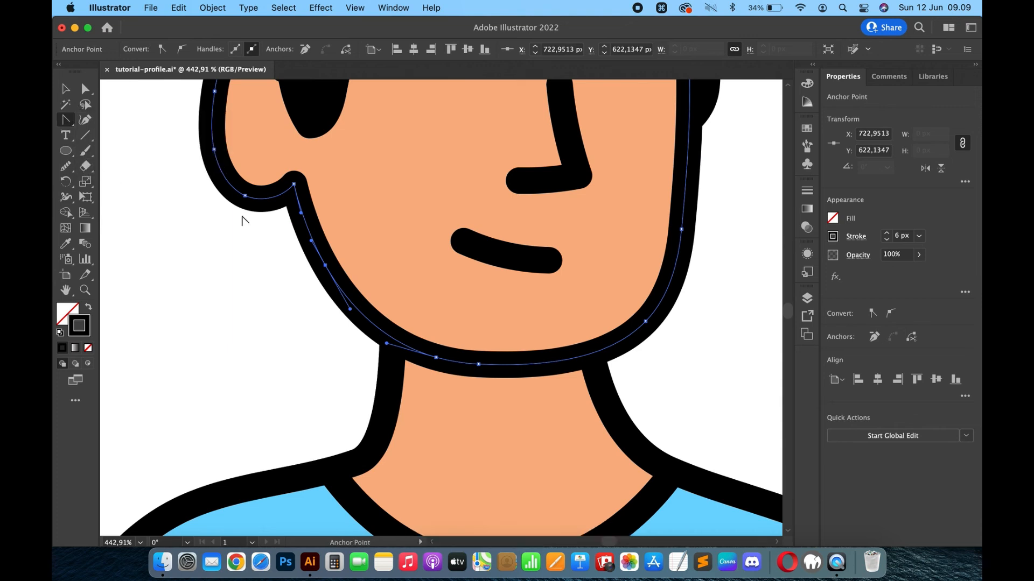
pyautogui.click(379, 327)
pyautogui.press('BackSpace')
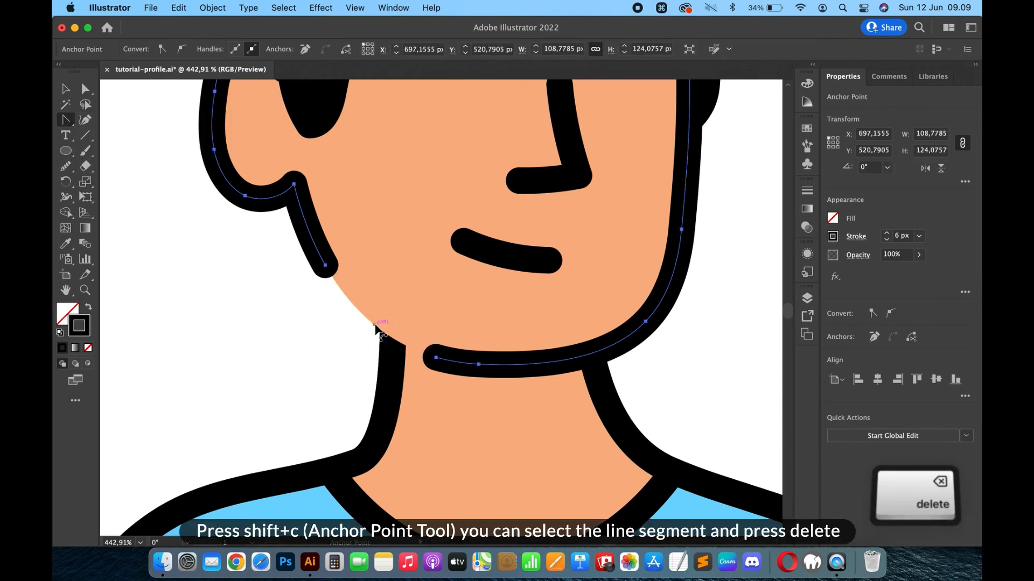
pyautogui.press('v')
pyautogui.click(284, 328)
pyautogui.scroll(-10, 267, 377)
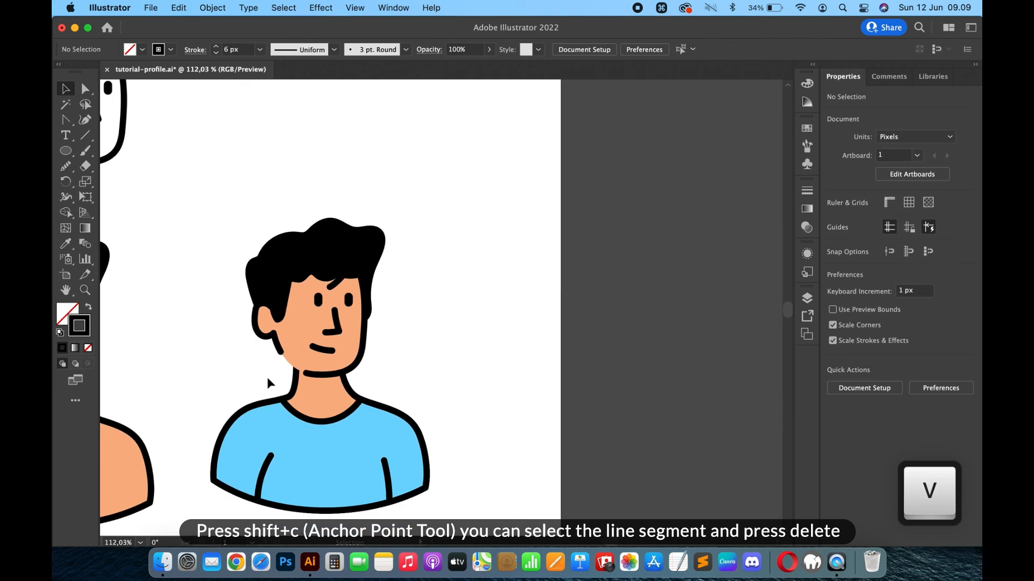
# Step: Shorten the chin line of the face outline by deleting its open end anchor point beneath the mouth
pyautogui.scroll(10, 373, 343)
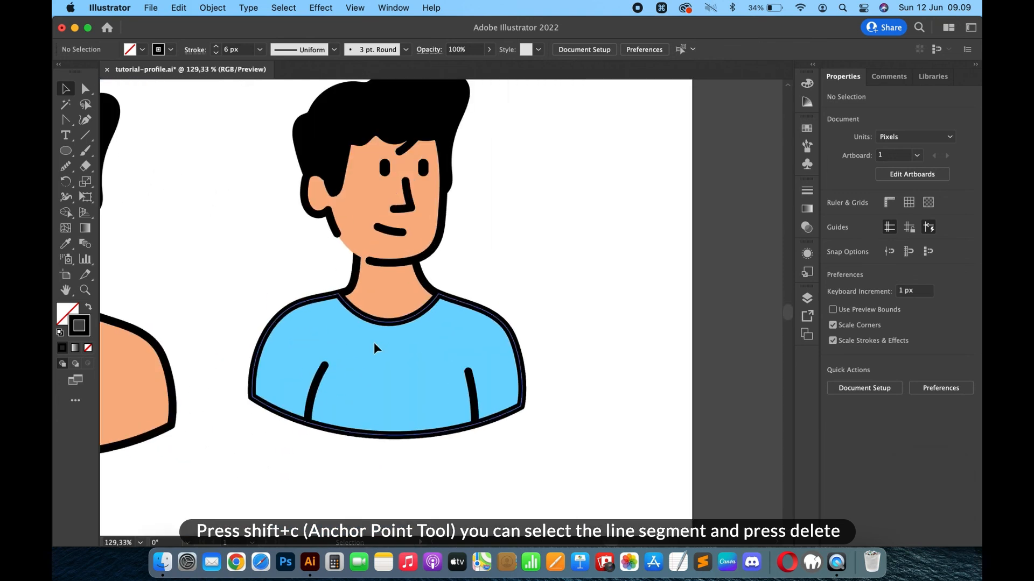
pyautogui.scroll(5, 356, 253)
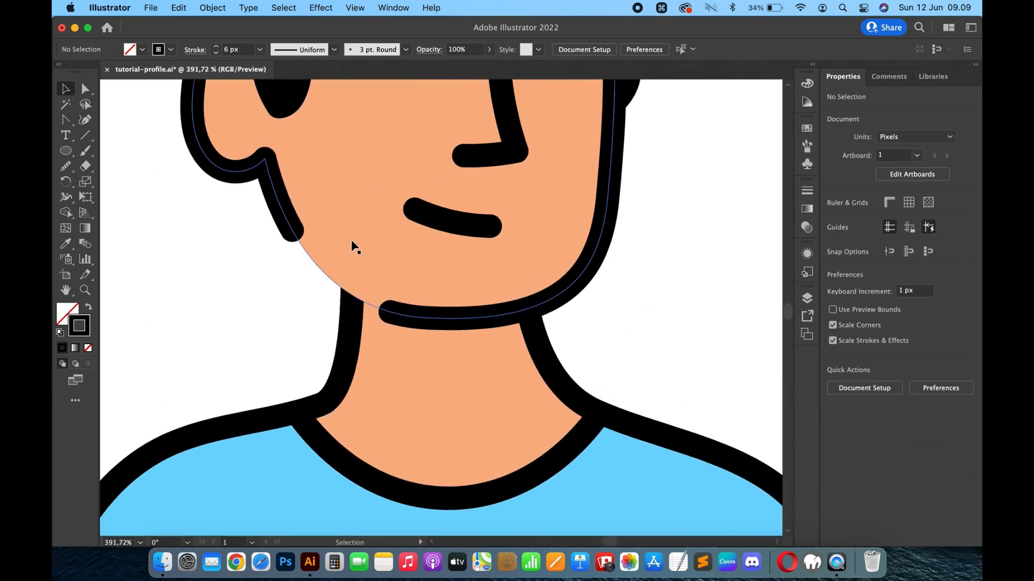
pyautogui.click(391, 318)
pyautogui.press('a')
pyautogui.click(391, 317)
pyautogui.press('BackSpace')
pyautogui.press('v')
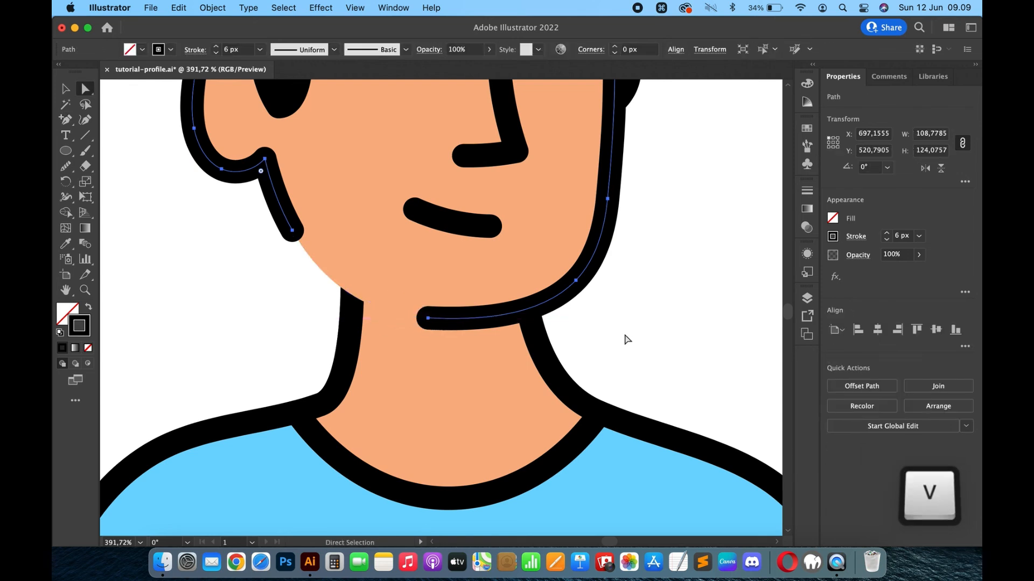
pyautogui.click(624, 334)
pyautogui.scroll(-8, 624, 334)
pyautogui.scroll(-3, 625, 334)
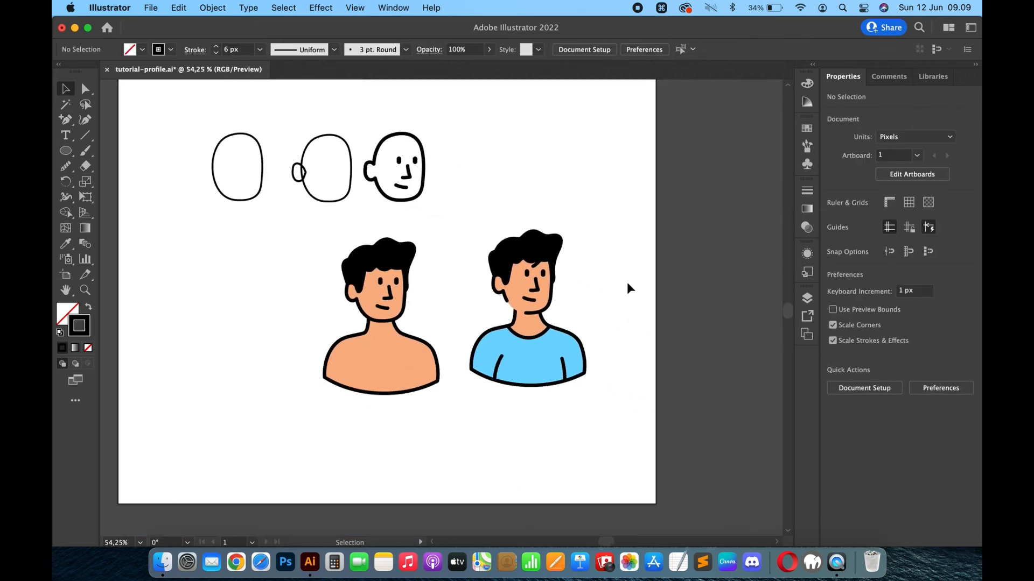
# Step: Shorten the outline stub below the ear by adding an anchor point on it and deleting its end point
pyautogui.scroll(1, 626, 282)
pyautogui.scroll(4, 586, 248)
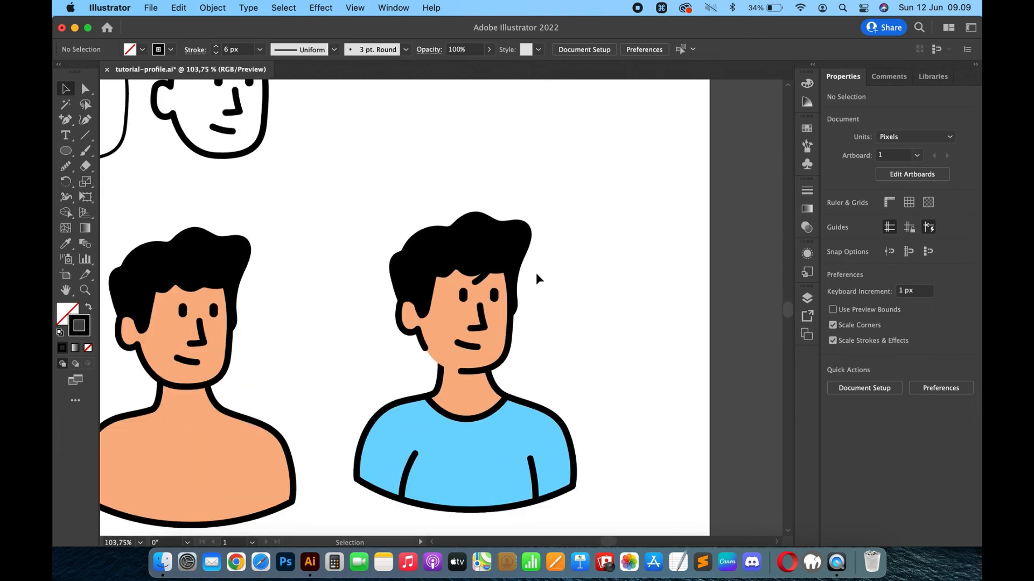
pyautogui.click(424, 348)
pyautogui.press('=')
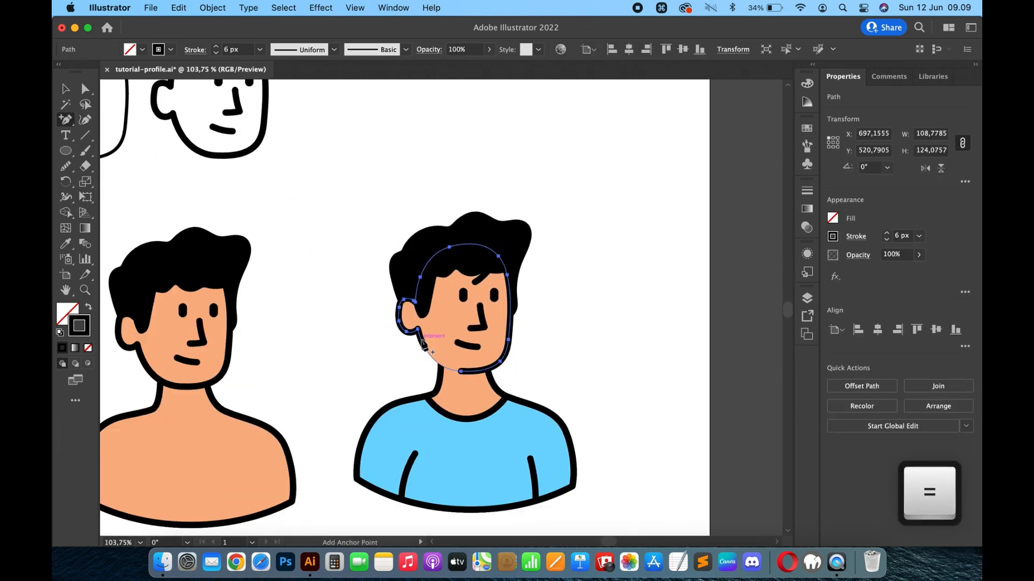
pyautogui.click(424, 347)
pyautogui.press('a')
pyautogui.click(425, 350)
pyautogui.press('Delete')
pyautogui.press('v')
pyautogui.click(580, 333)
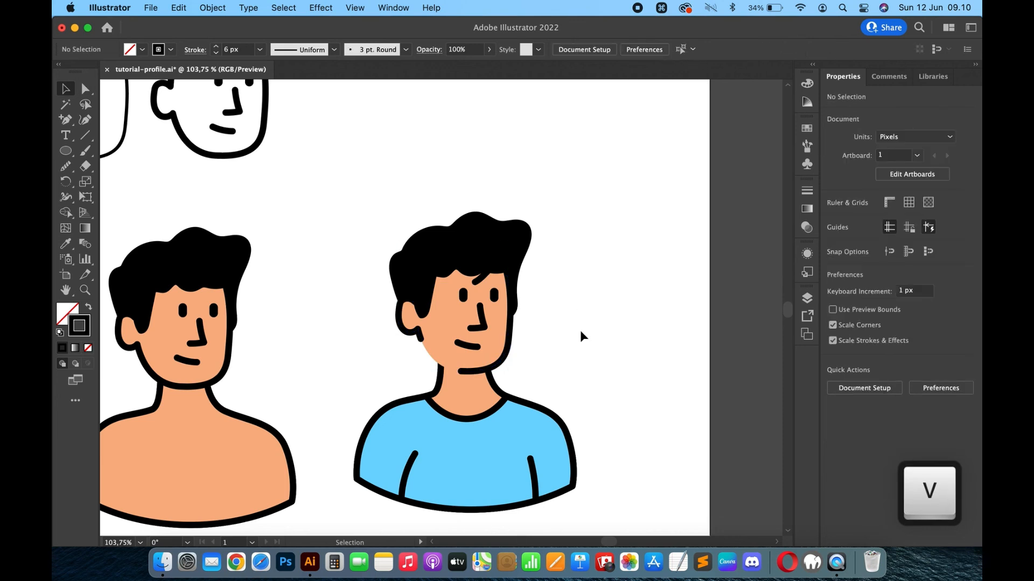
pyautogui.scroll(-5, 580, 333)
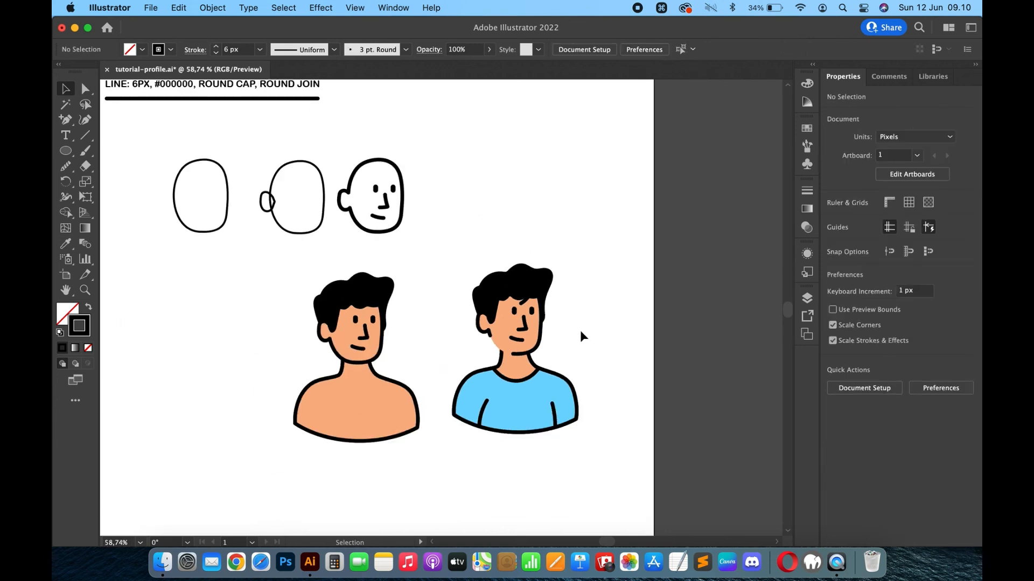
# Step: Remove the stroke from the skin-coloured neck and body shape of the shirted character
pyautogui.scroll(8, 579, 330)
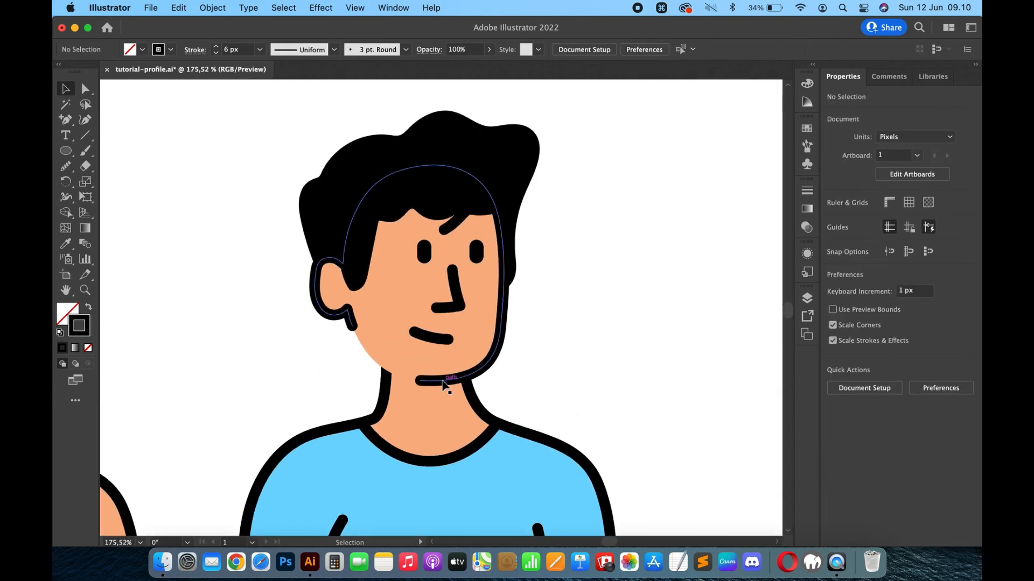
pyautogui.click(427, 411)
pyautogui.click(89, 348)
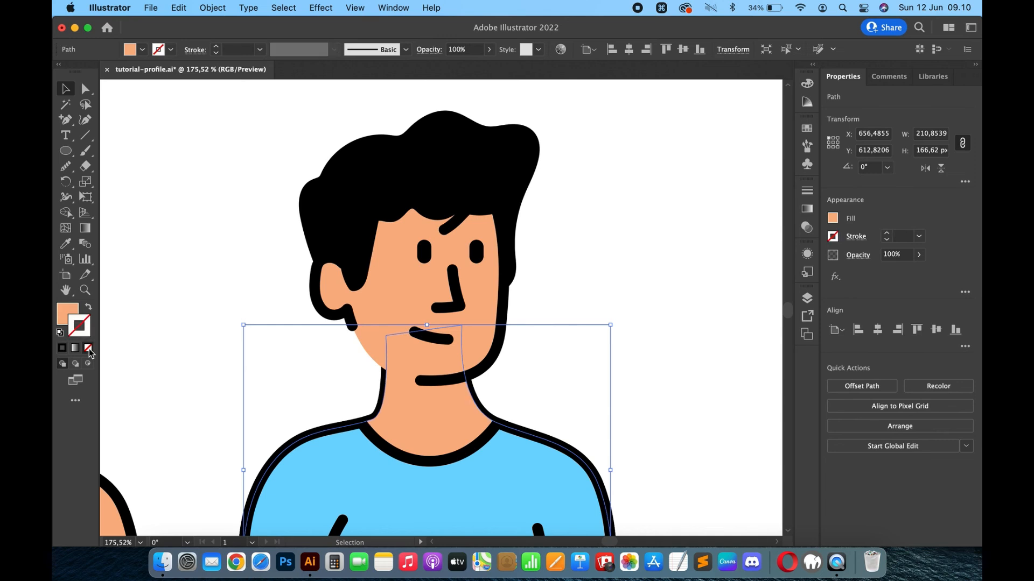
pyautogui.press('super')
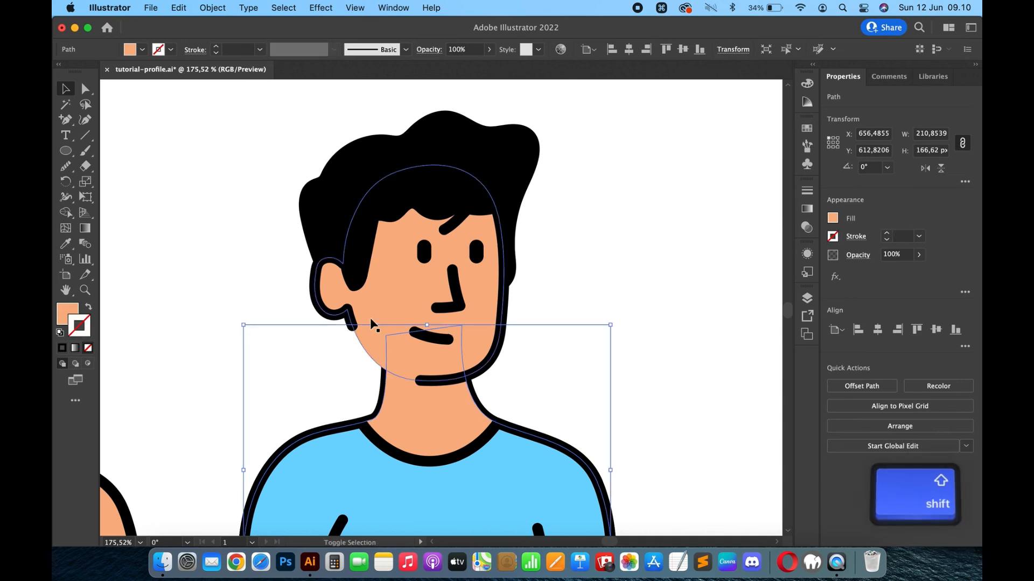
# Step: Shift the strokeless body shape 30 px right and delete the leftover outlined body shape behind it
pyautogui.hotkey('shift', 'Right')
pyautogui.hotkey('shift', 'Right')
pyautogui.hotkey('shift', 'Right')
pyautogui.hotkey('shift', 'Right')
pyautogui.hotkey('shift', 'Right')
pyautogui.hotkey('shift', 'Right')
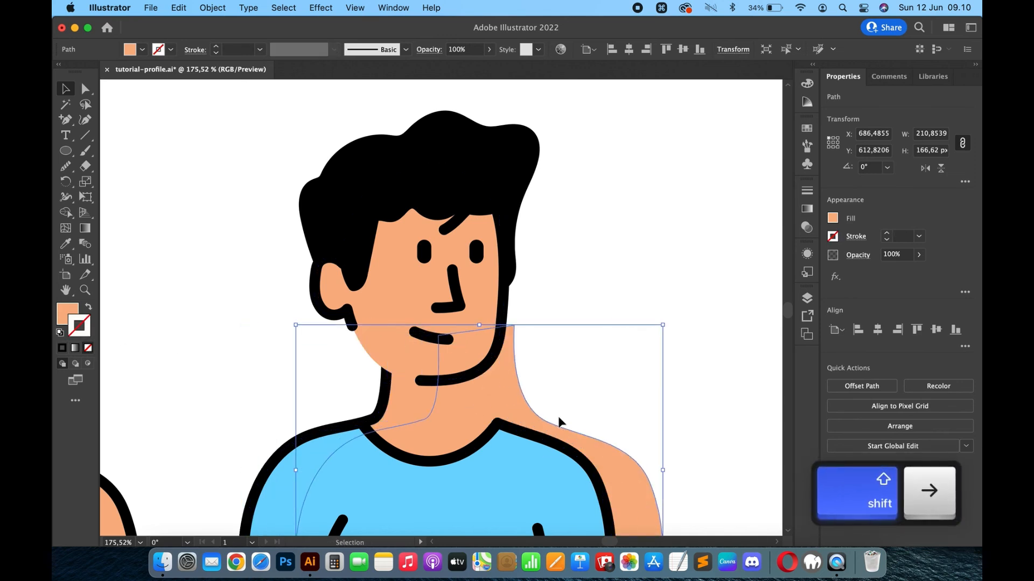
pyautogui.click(405, 407)
pyautogui.press('BackSpace')
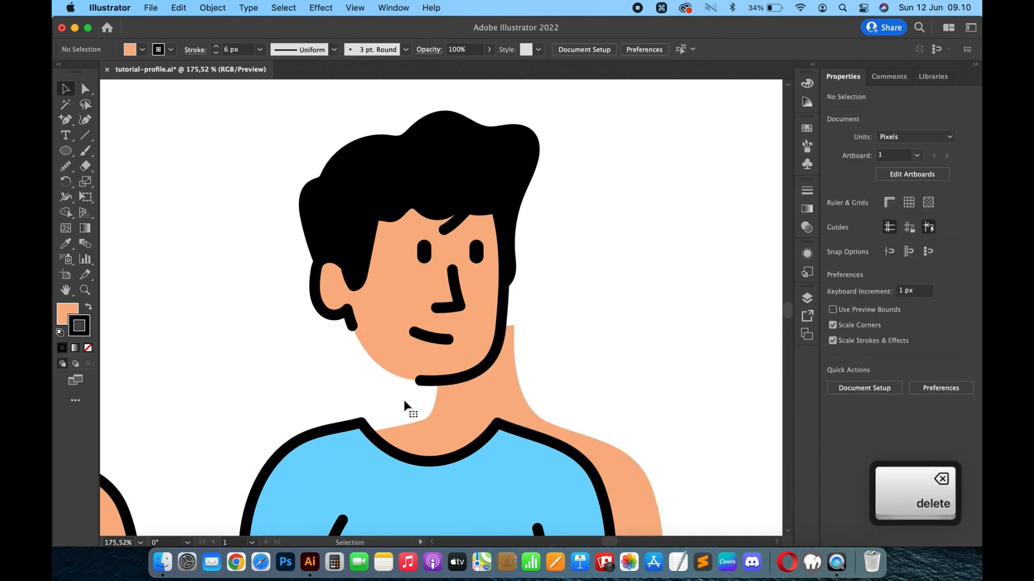
# Step: Move the strokeless body shape 30 px back left so it lines up with the shirt again
pyautogui.click(459, 406)
pyautogui.hotkey('shift', 'Left')
pyautogui.hotkey('shift', 'Left')
pyautogui.hotkey('shift', 'Left')
pyautogui.hotkey('shift', 'Left')
pyautogui.hotkey('shift', 'Left')
pyautogui.hotkey('shift', 'Left')
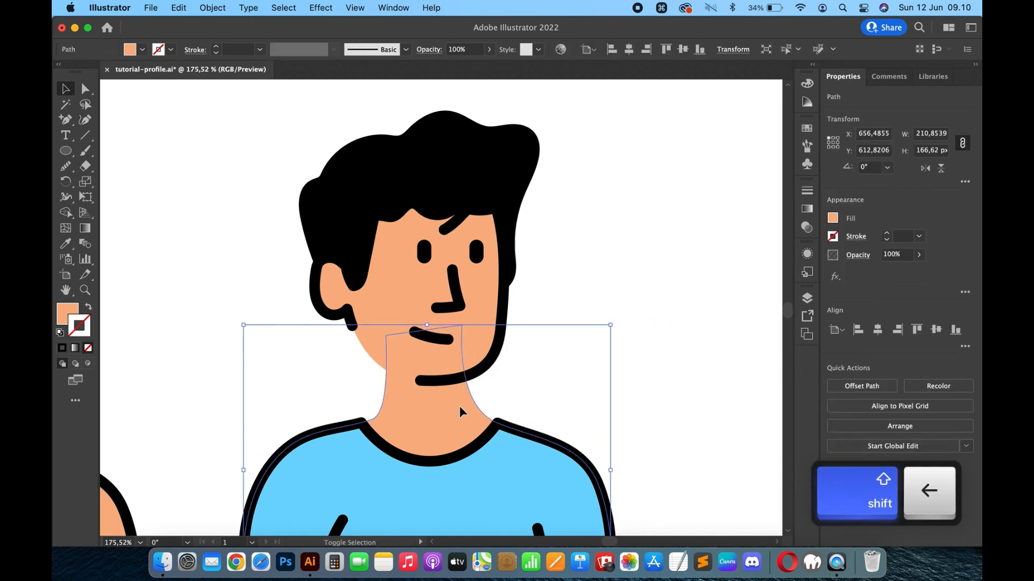
# Step: Paste a copy of the body shape in front and give it the face outline's 6 px black stroke and no fill using the Eyedropper
pyautogui.hotkey('shift', 'Right')
pyautogui.press('super+c')
pyautogui.press('super+f')
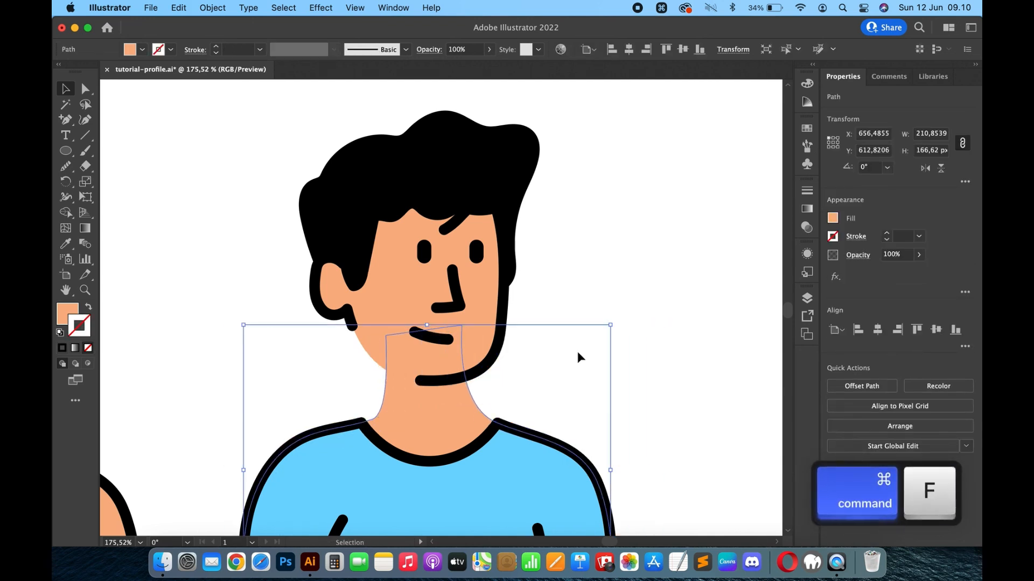
pyautogui.press('i')
pyautogui.click(505, 318)
# Step: Add an anchor point on the neck outline beneath the ear side of the face and delete the outline's end point above it
pyautogui.press('=')
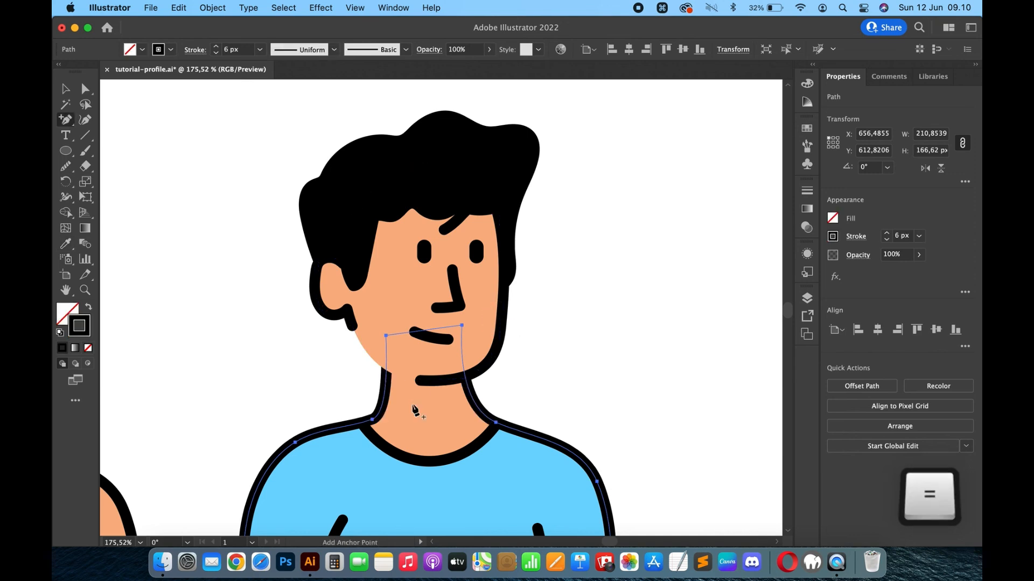
pyautogui.click(386, 399)
pyautogui.press('a')
pyautogui.click(386, 336)
pyautogui.press('Delete')
pyautogui.press('v')
pyautogui.click(548, 309)
pyautogui.scroll(-8, 547, 309)
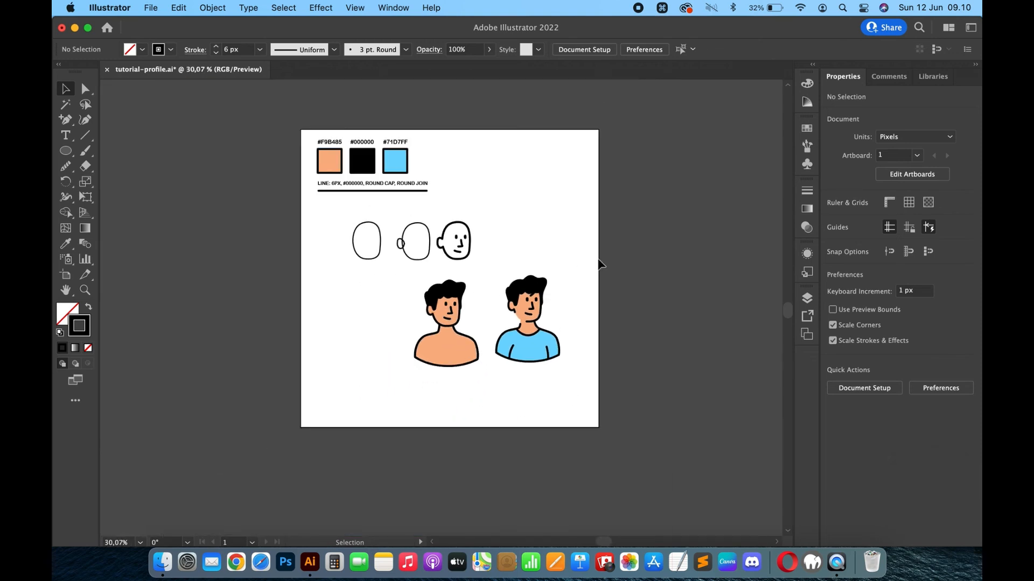
# Step: Select the shirted character's head with hair and facial features, rotate it slightly clockwise, and nudge it down toward the neck
pyautogui.scroll(2, 599, 264)
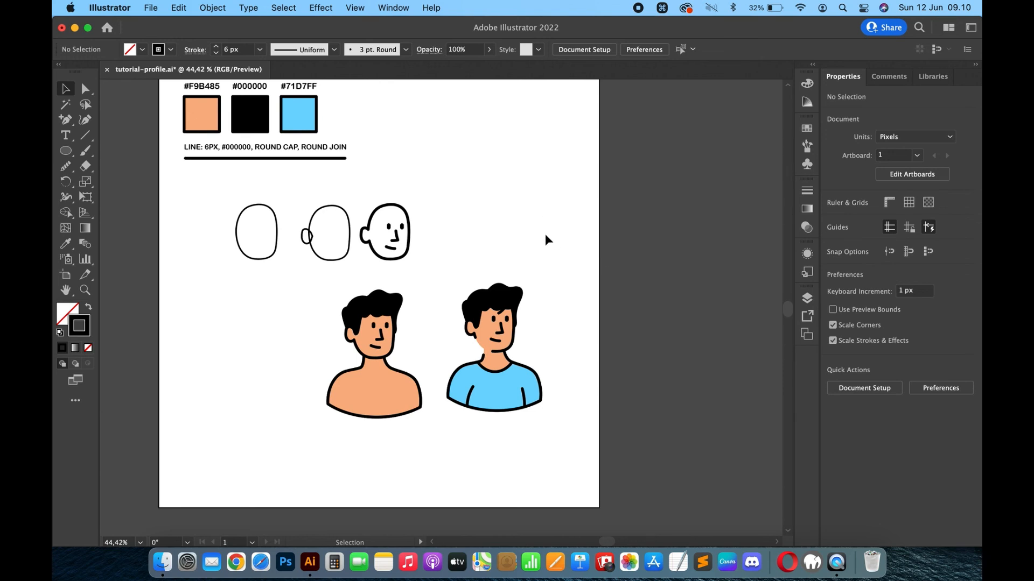
pyautogui.scroll(3, 531, 303)
pyautogui.moveTo(536, 214); pyautogui.dragTo(363, 380)
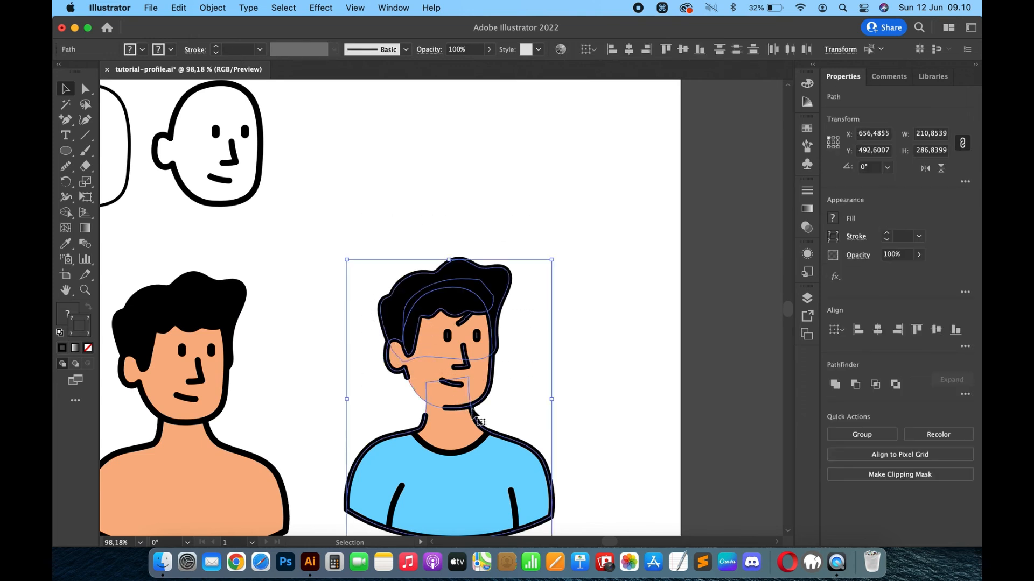
pyautogui.click(577, 374)
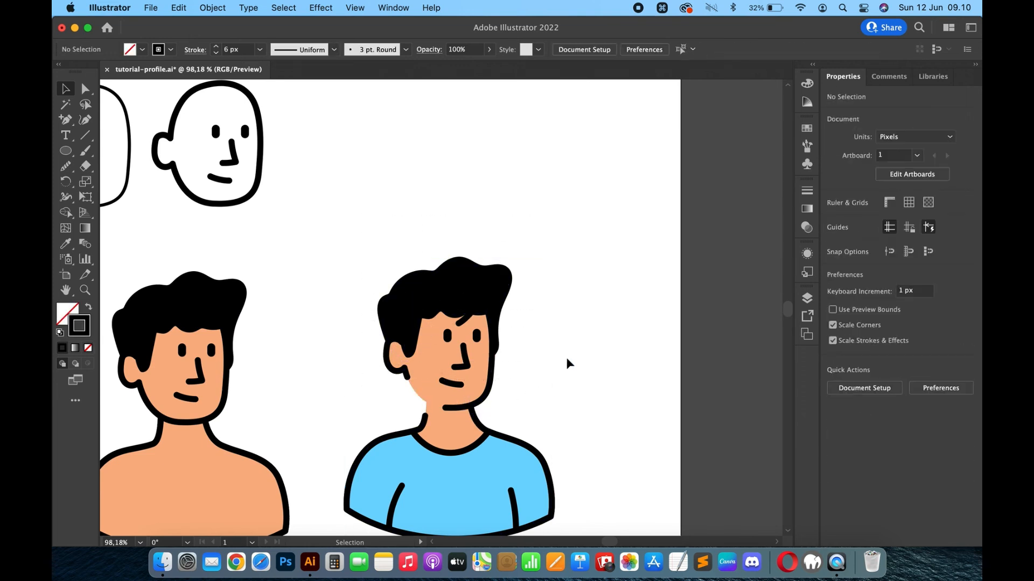
pyautogui.moveTo(526, 244); pyautogui.dragTo(362, 350)
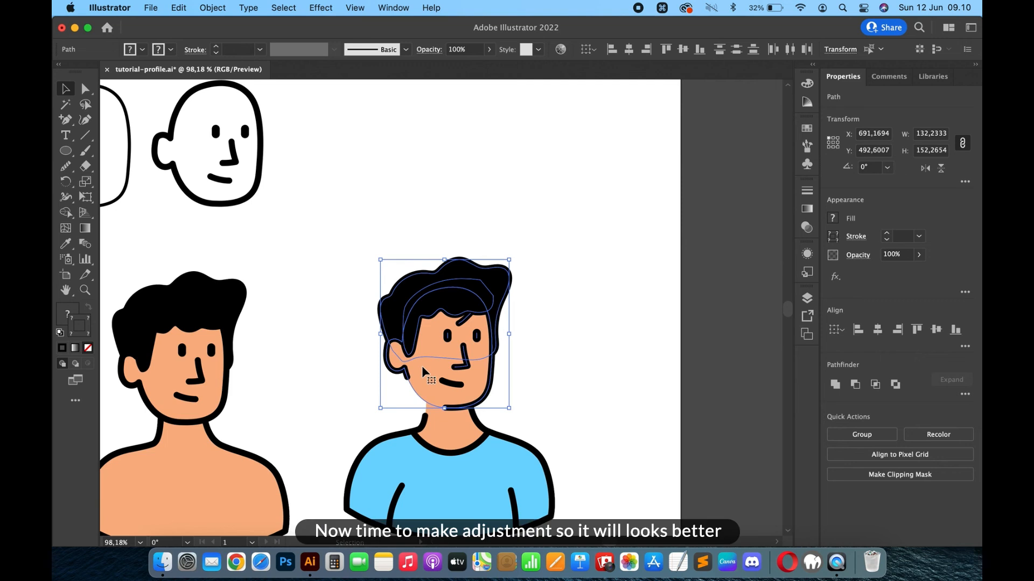
pyautogui.scroll(2, 421, 369)
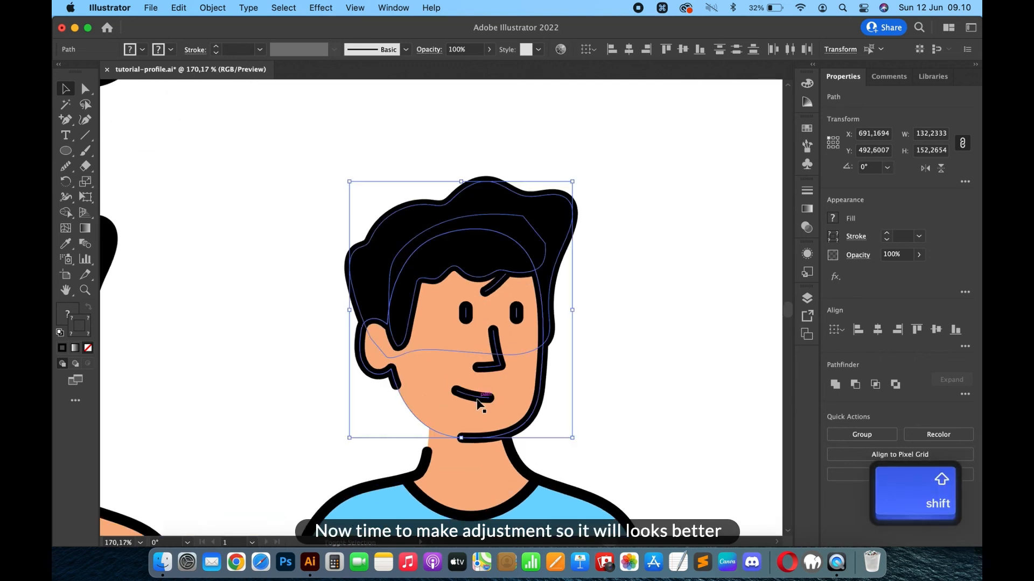
pyautogui.moveTo(579, 180); pyautogui.dragTo(584, 186)
pyautogui.press('Down')
pyautogui.press('Down')
pyautogui.press('Down')
pyautogui.press('Down')
pyautogui.press('Down')
pyautogui.press('Down')
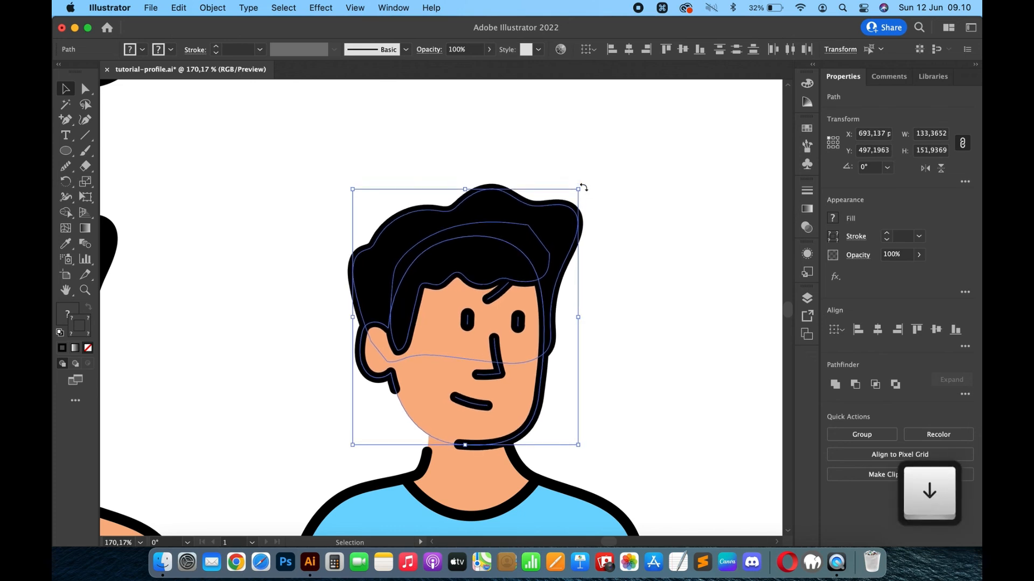
pyautogui.click(649, 249)
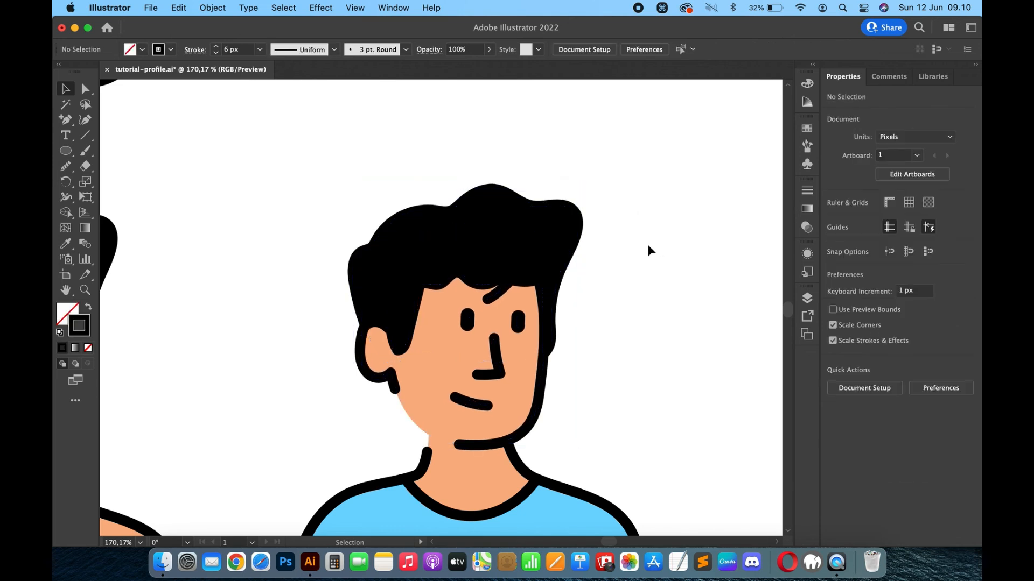
pyautogui.scroll(-6, 649, 253)
# Step: Select only the shirted character's head, excluding the body parts, and nudge it 4 px right, then deselect it
pyautogui.scroll(4, 645, 216)
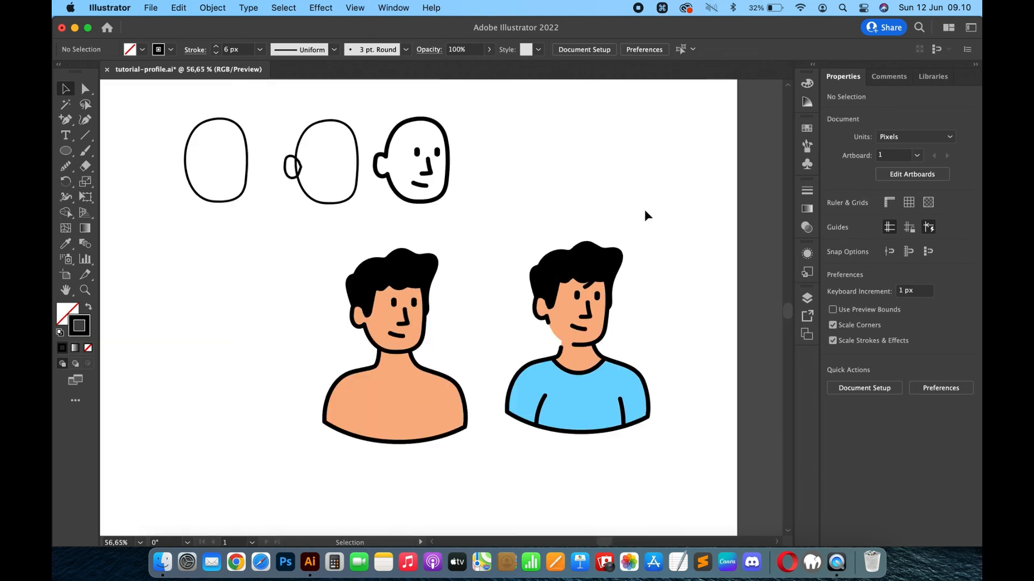
pyautogui.moveTo(637, 240); pyautogui.dragTo(469, 385)
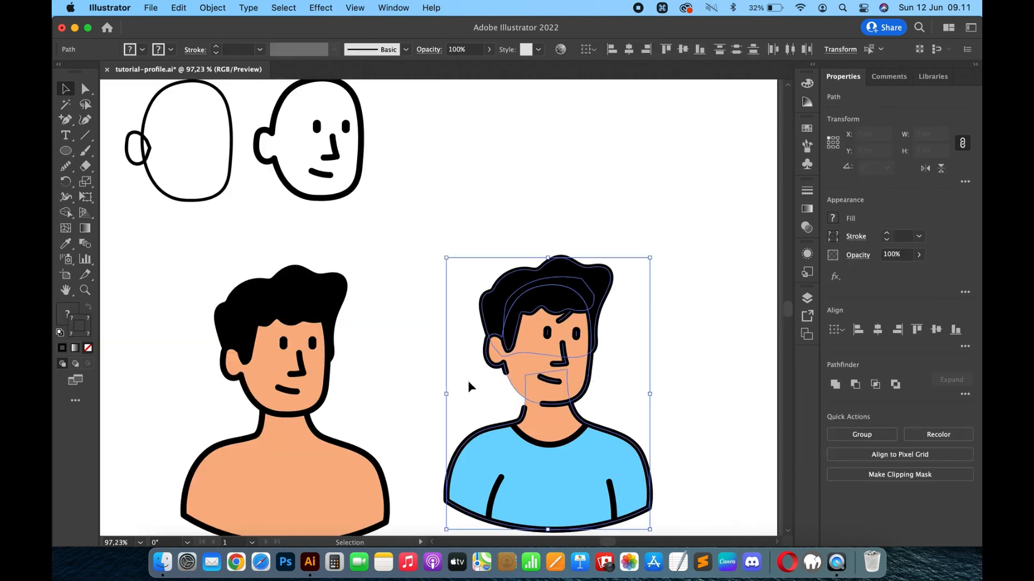
pyautogui.press('shift')
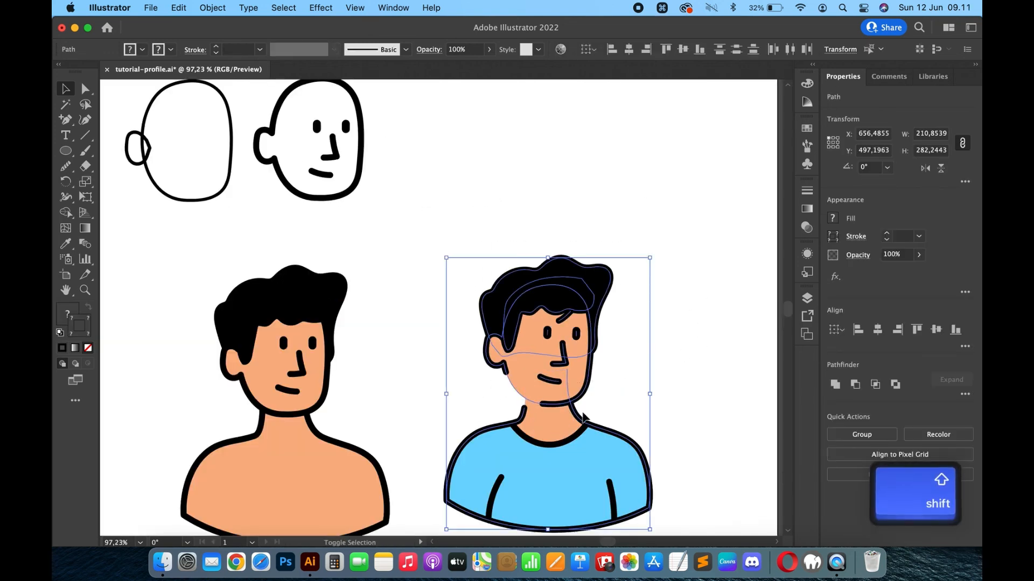
pyautogui.keyDown('shift'); pyautogui.click(578, 413); pyautogui.keyUp('shift')
pyautogui.press('Right')
pyautogui.press('Right')
pyautogui.press('Right')
pyautogui.press('Right')
pyautogui.press('Right')
pyautogui.press('Right')
pyautogui.press('Right')
pyautogui.press('Right')
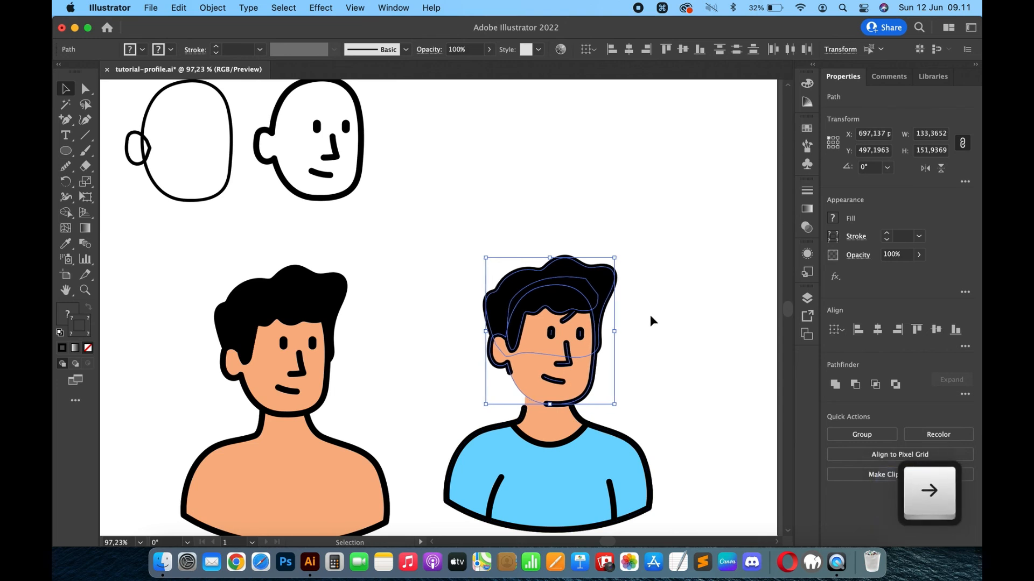
pyautogui.click(652, 321)
pyautogui.scroll(-5, 651, 322)
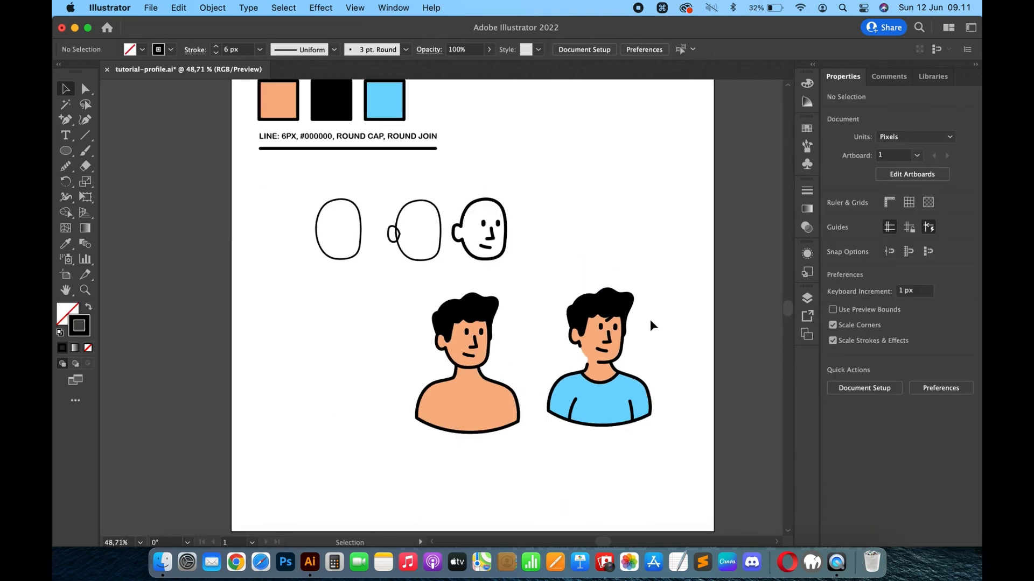
pyautogui.scroll(-2, 656, 230)
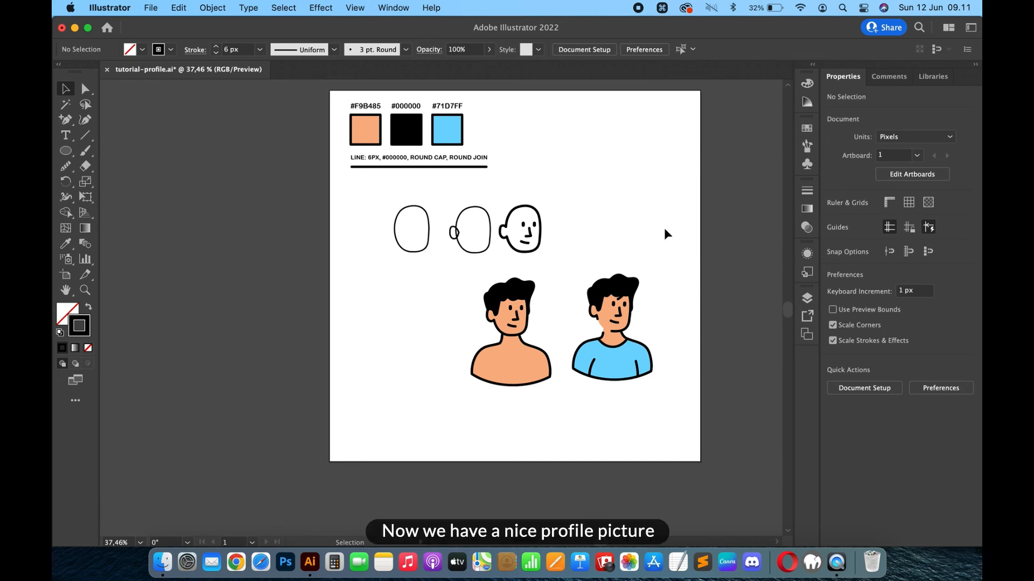
pyautogui.scroll(3, 649, 258)
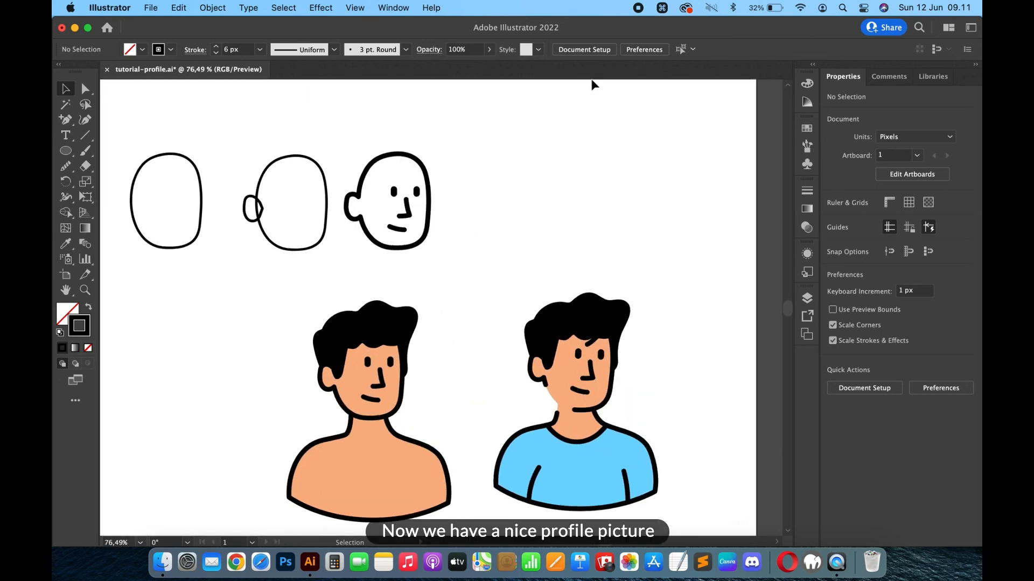